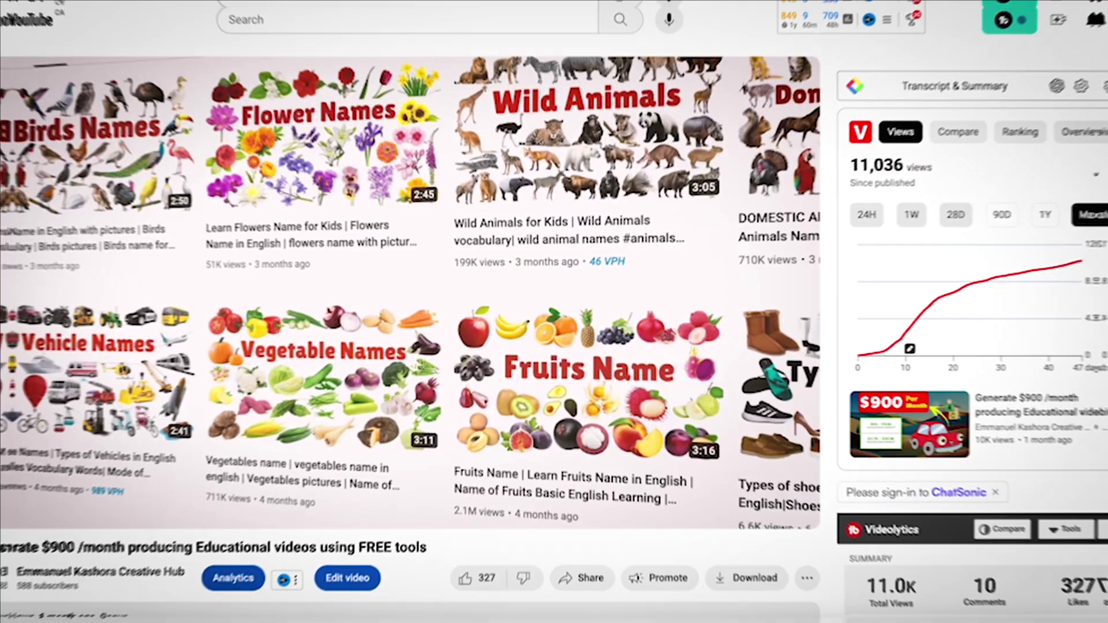
pyautogui.scroll(-2, 348, 294)
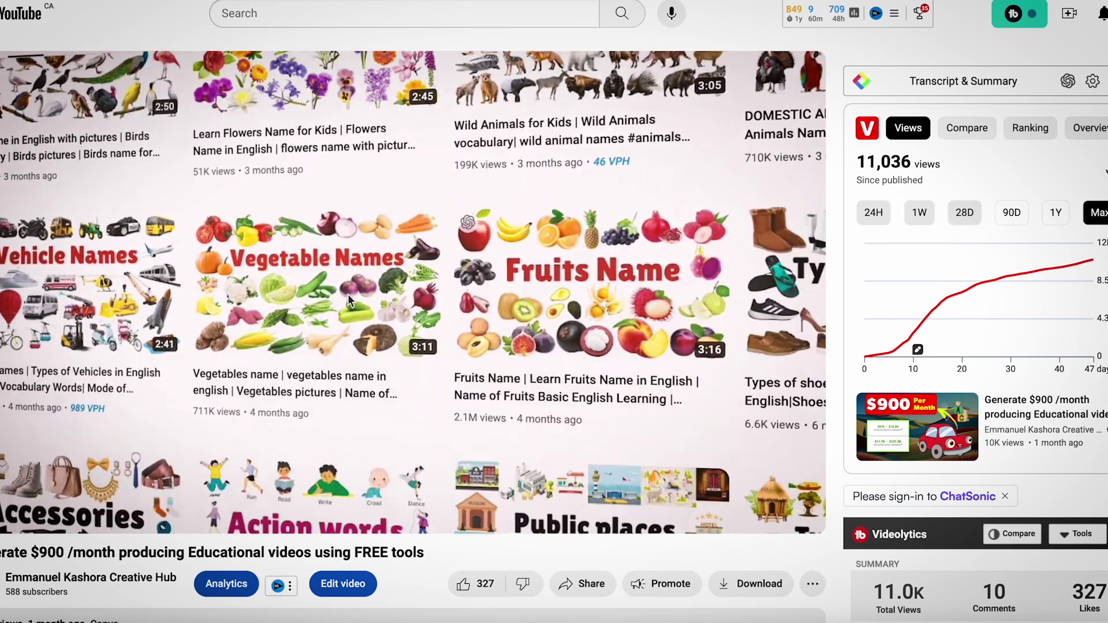
pyautogui.scroll(-1, 349, 301)
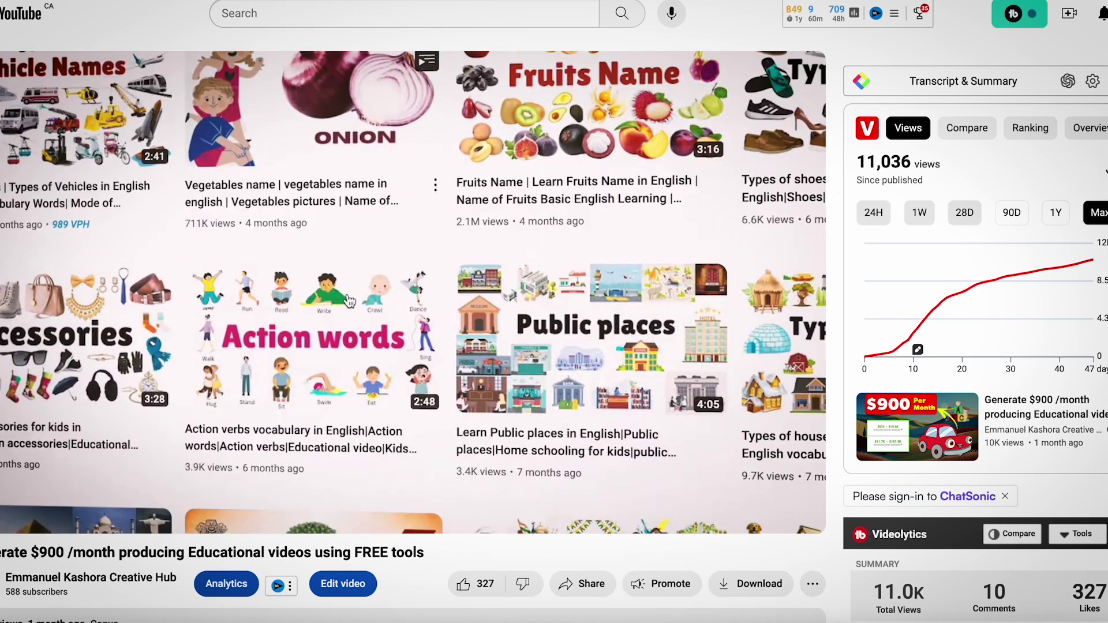
pyautogui.scroll(-2, 349, 300)
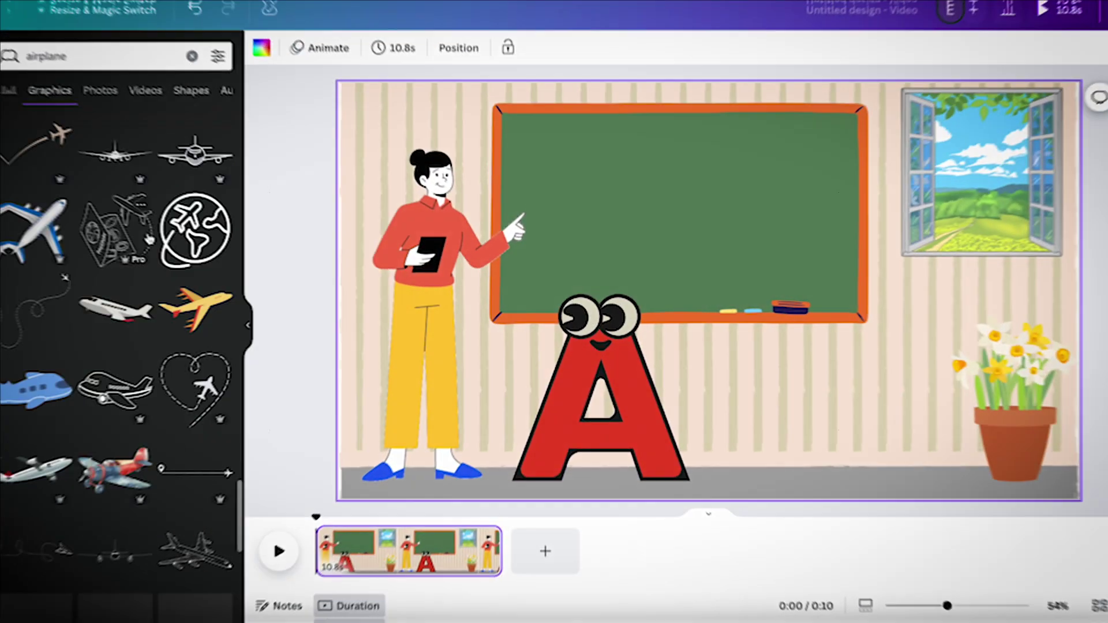
pyautogui.scroll(-2, 143, 237)
# - Place the red airplane graphic onto the chalkboard scene
pyautogui.click(30, 407)
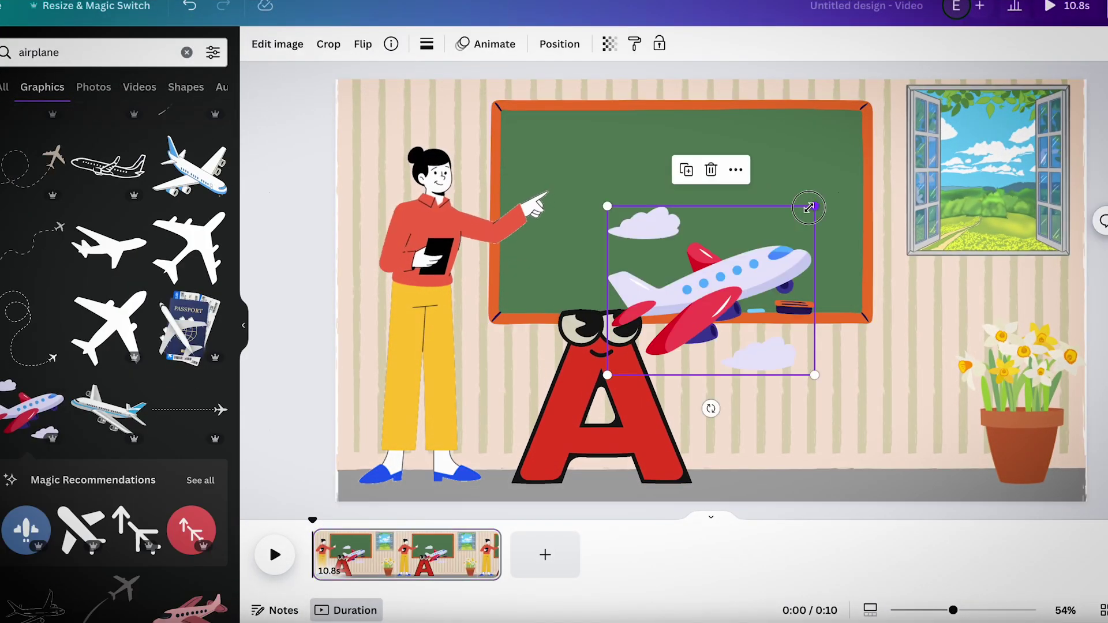
pyautogui.moveTo(711, 288); pyautogui.dragTo(616, 194)
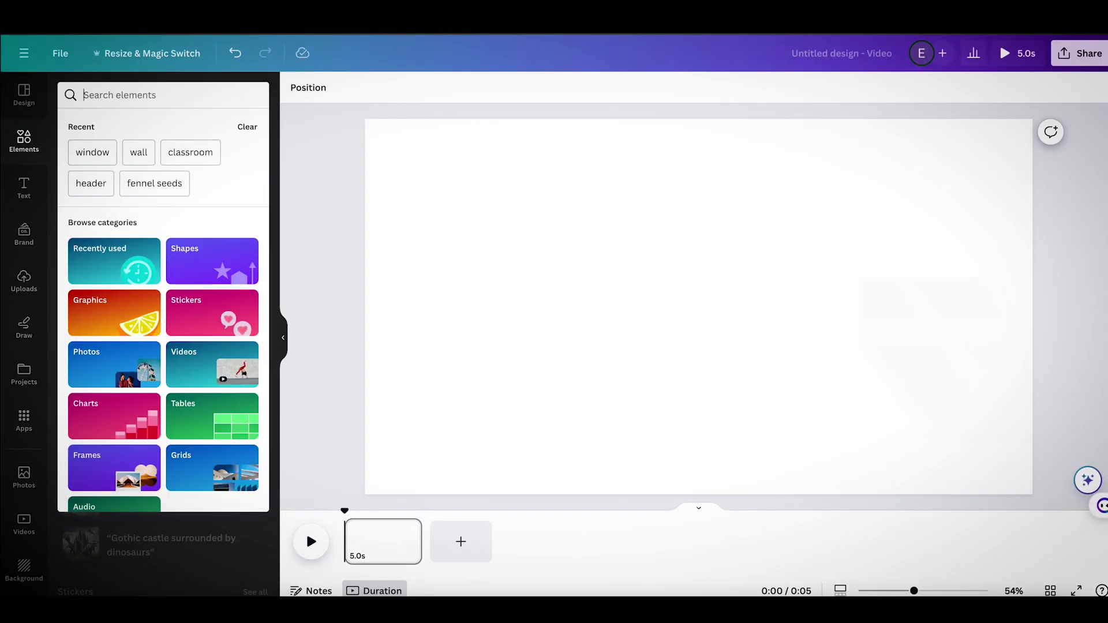
pyautogui.write('wall')
# - Find and add the orange striped wall graphic from Elements to the blank page
pyautogui.press('Return')
pyautogui.click(256, 199)
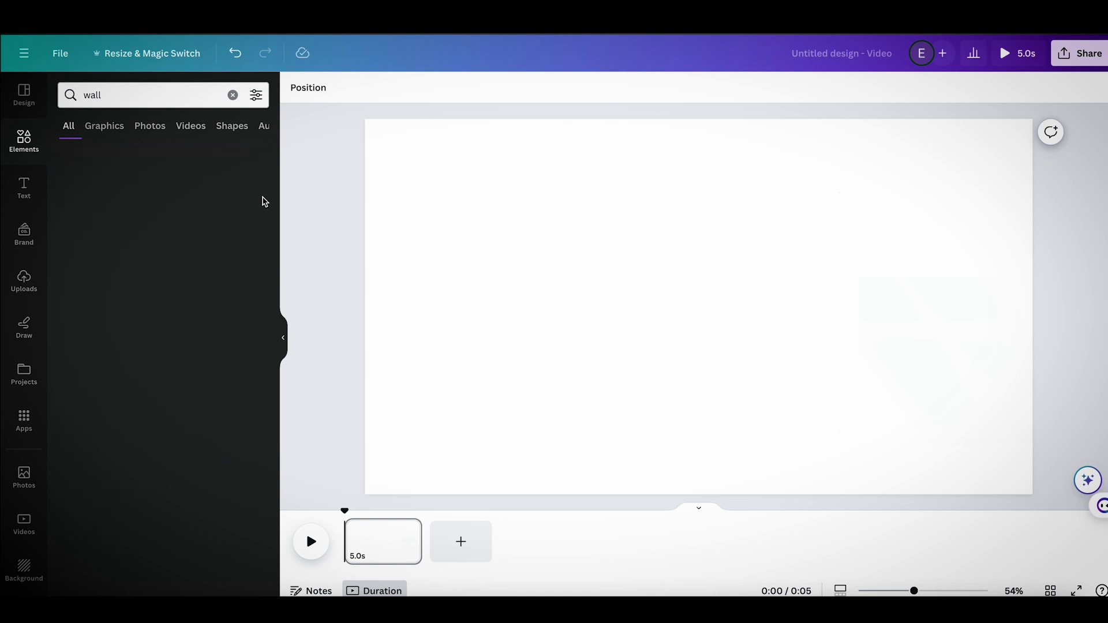
pyautogui.scroll(-2, 225, 235)
pyautogui.scroll(-3, 225, 234)
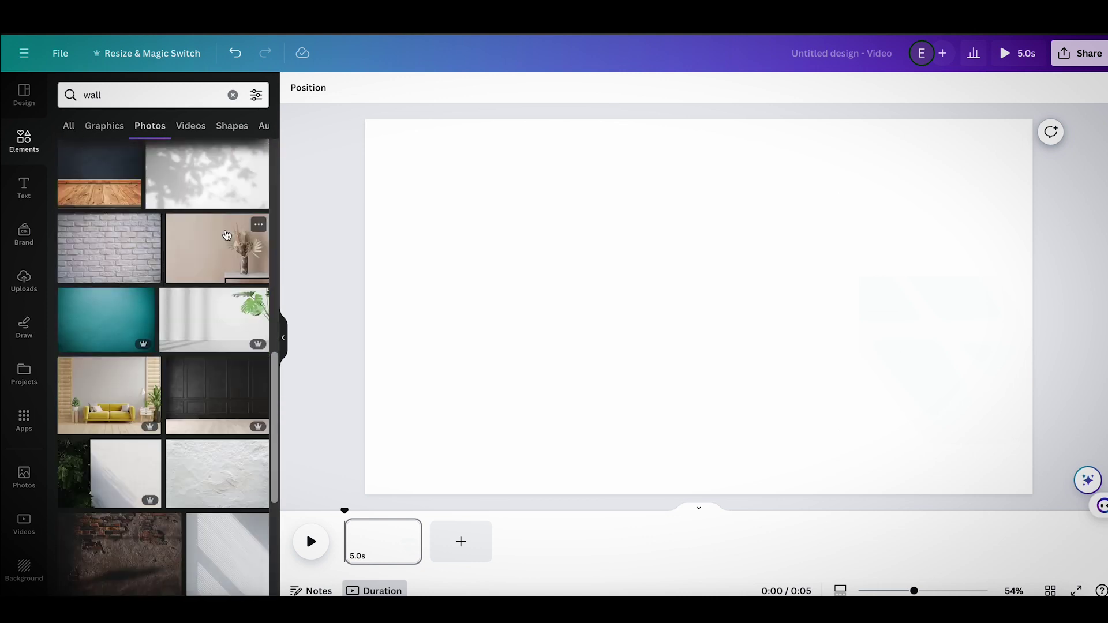
pyautogui.click(221, 371)
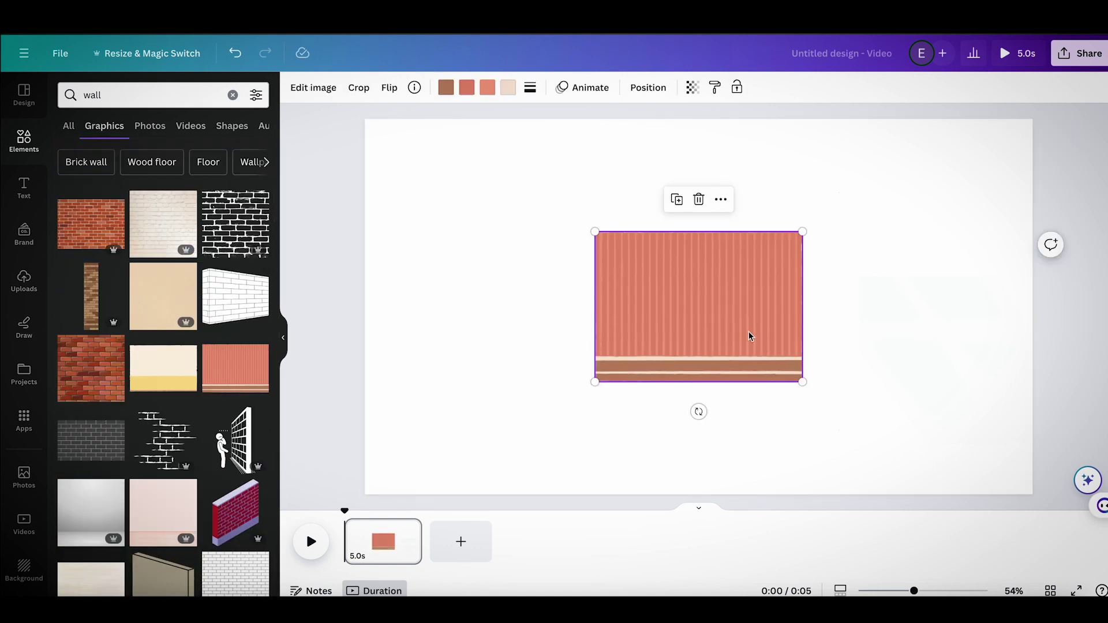
pyautogui.rightClick(715, 320)
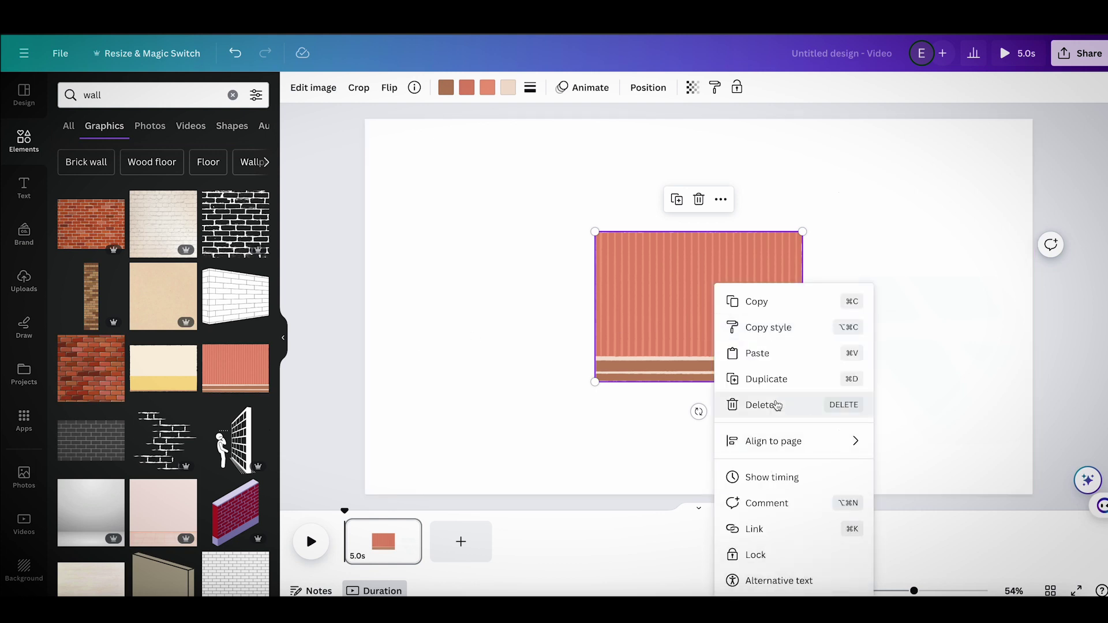
# - Stretch the striped wall from its corners until it covers the whole page as backdrop
pyautogui.moveTo(593, 382); pyautogui.dragTo(461, 477)
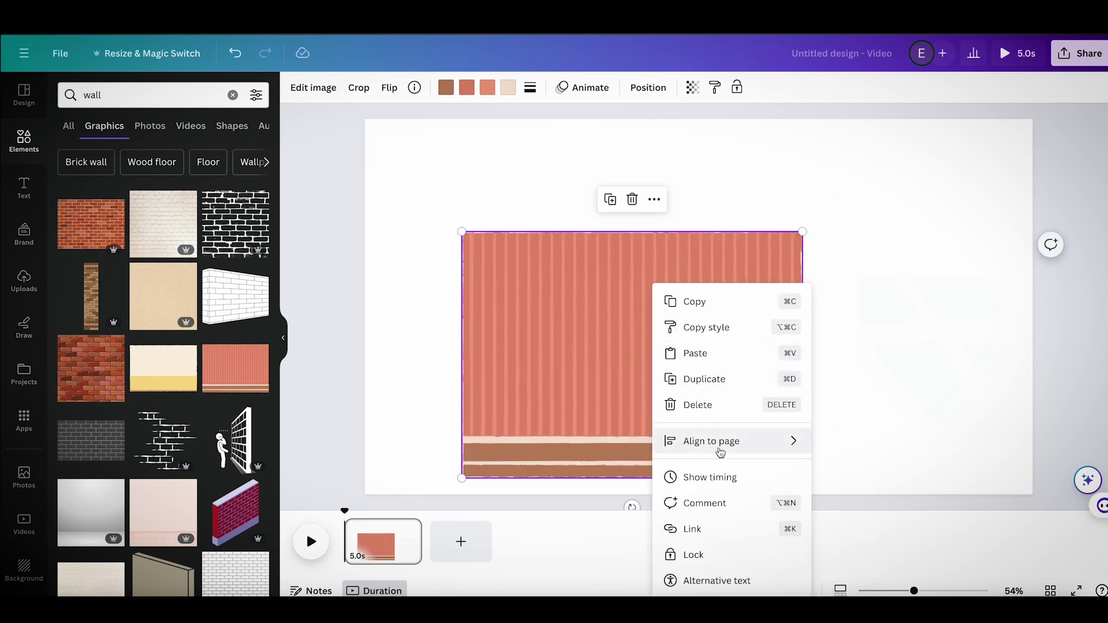
pyautogui.click(566, 364)
pyautogui.moveTo(802, 232); pyautogui.dragTo(998, 118)
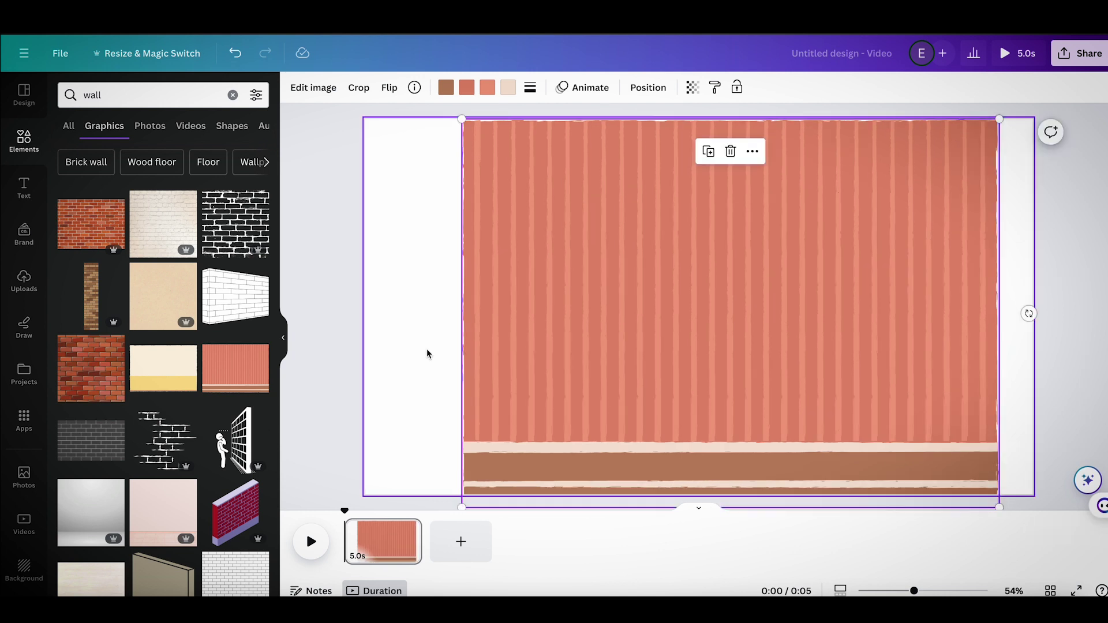
pyautogui.moveTo(470, 497); pyautogui.dragTo(453, 361)
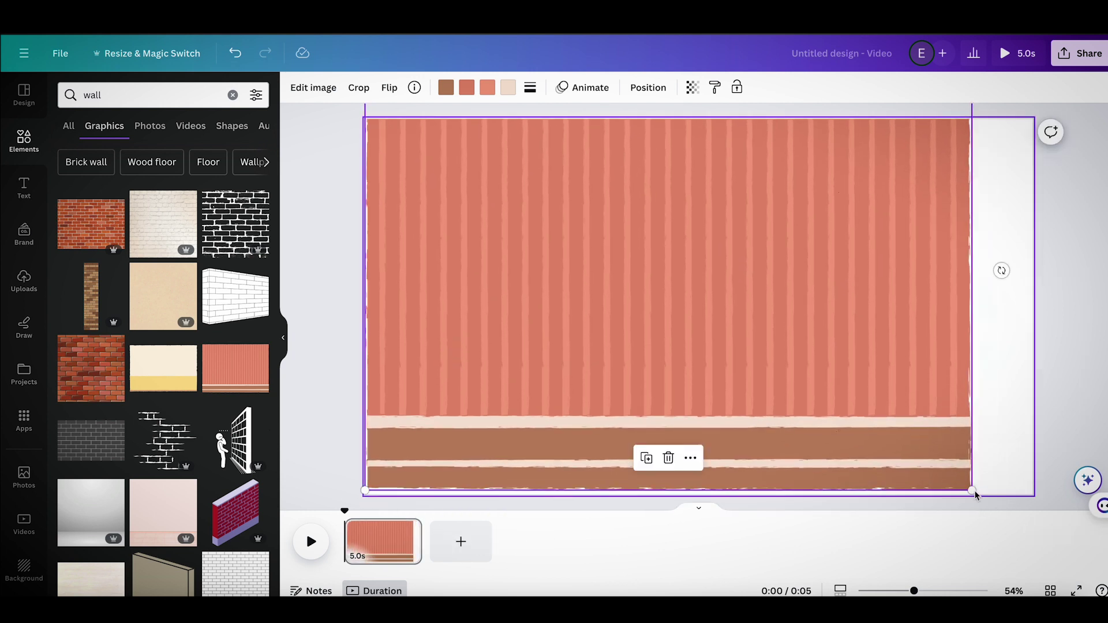
pyautogui.moveTo(976, 494); pyautogui.dragTo(1050, 512)
pyautogui.click(354, 275)
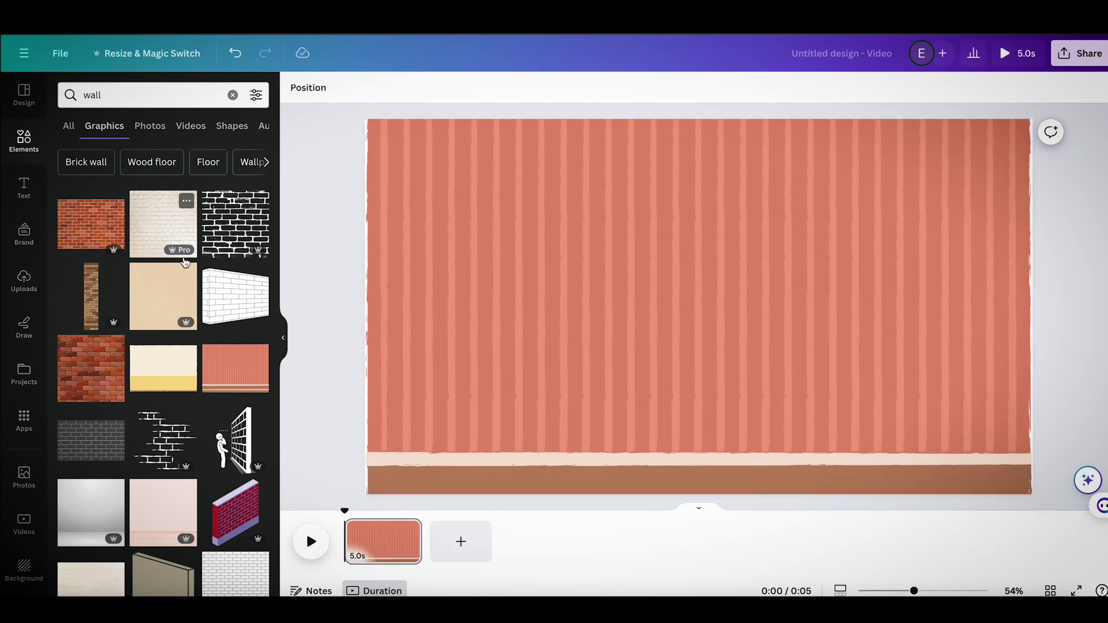
# - Add the green chalkboard graphic from a 'class' search and enlarge it high on the wall
pyautogui.doubleClick(110, 108)
pyautogui.write('class')
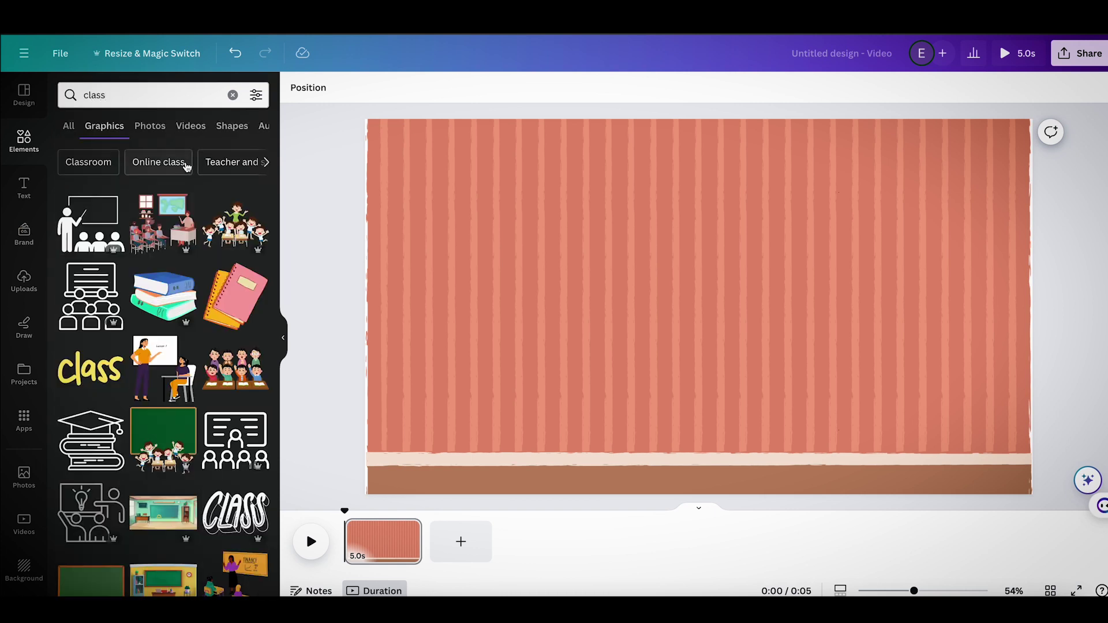
pyautogui.scroll(-3, 169, 310)
pyautogui.click(79, 394)
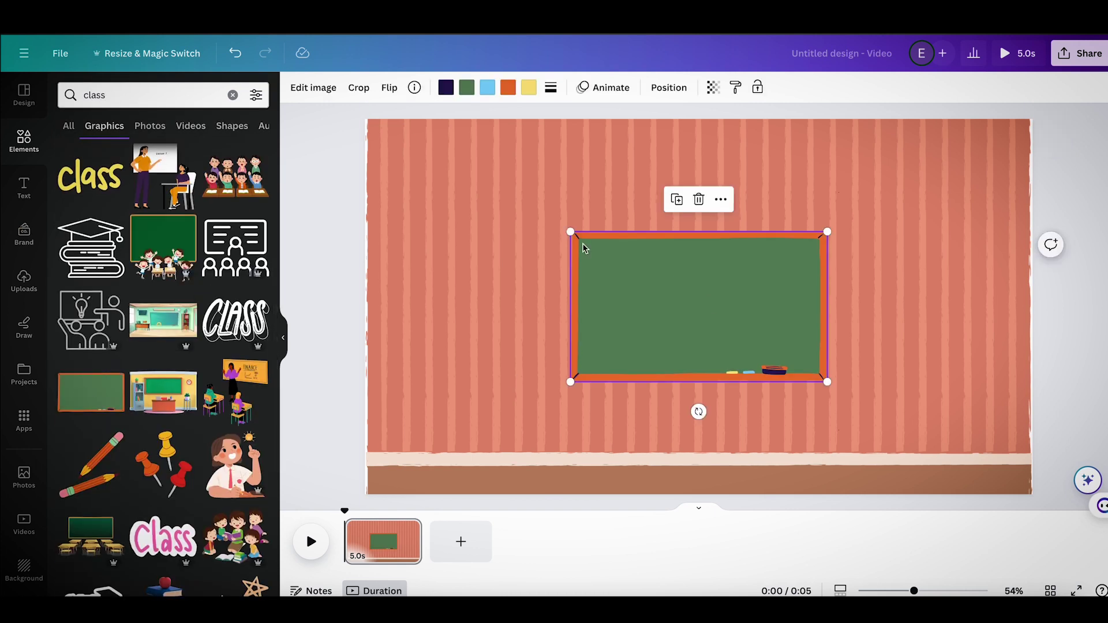
pyautogui.moveTo(576, 236); pyautogui.dragTo(516, 201)
pyautogui.moveTo(710, 303); pyautogui.dragTo(713, 251)
pyautogui.moveTo(842, 329); pyautogui.dragTo(875, 344)
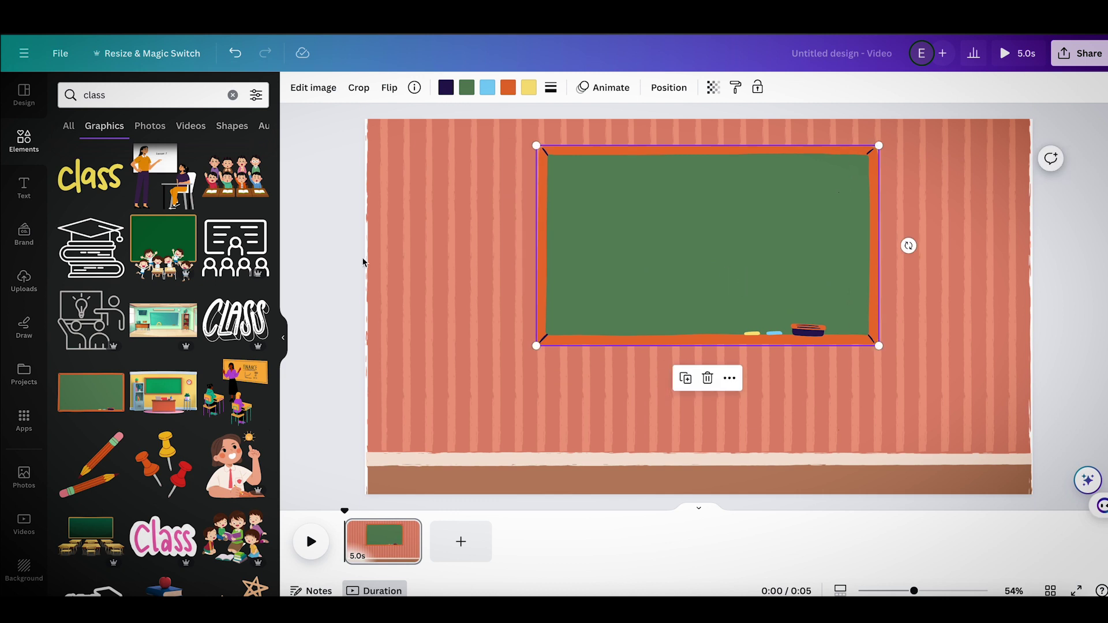
# - Recolour the wall background pale beige and its floor band light grey
pyautogui.click(372, 260)
pyautogui.click(466, 87)
pyautogui.click(217, 203)
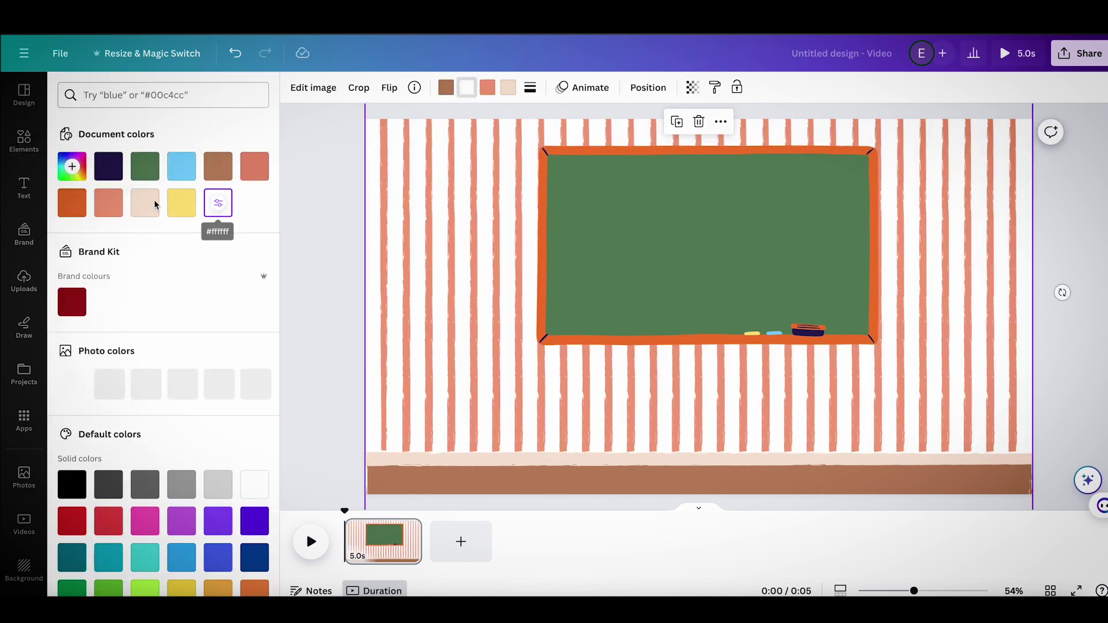
pyautogui.click(144, 203)
pyautogui.click(445, 88)
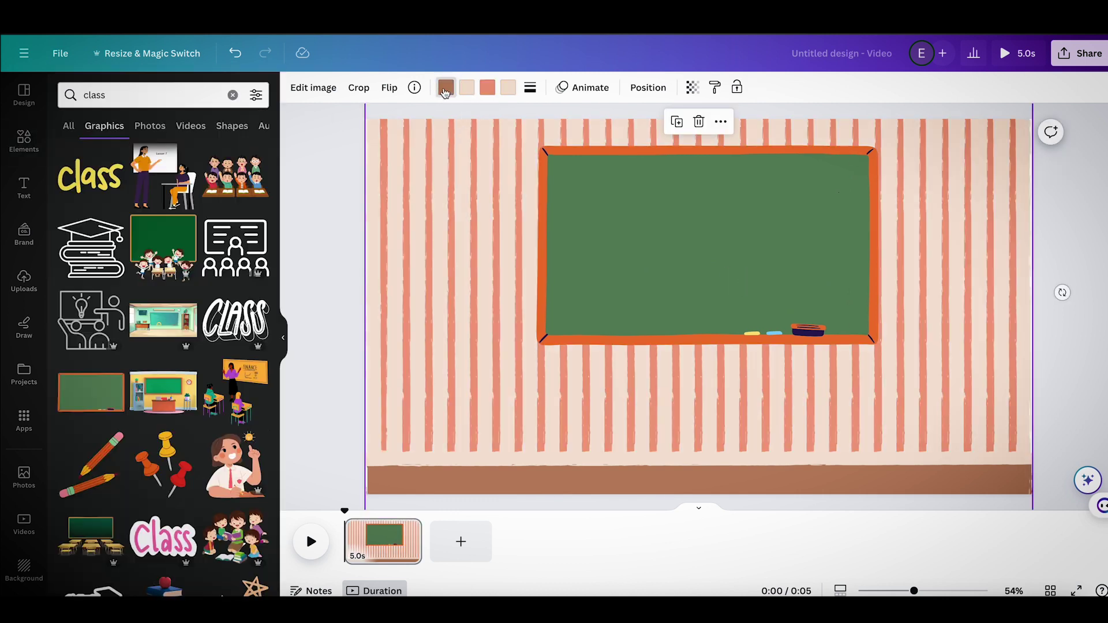
pyautogui.click(181, 484)
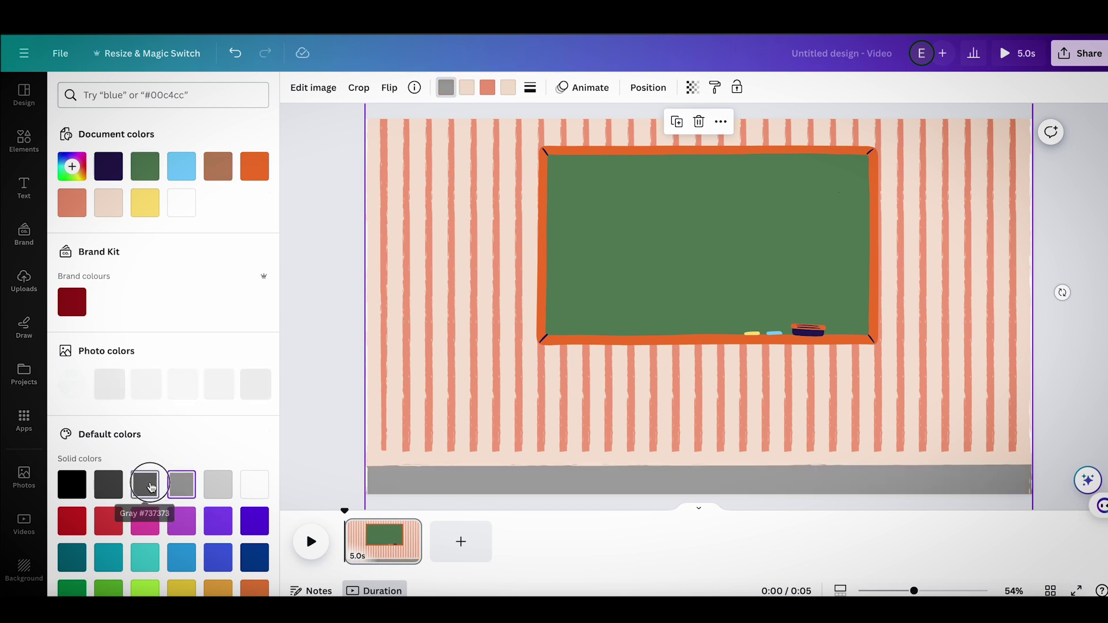
pyautogui.click(144, 484)
pyautogui.hotkey('ctrl', 'z')
# - Change the wall stripes to khaki via the custom picker, then move the chalkboard left
pyautogui.click(488, 87)
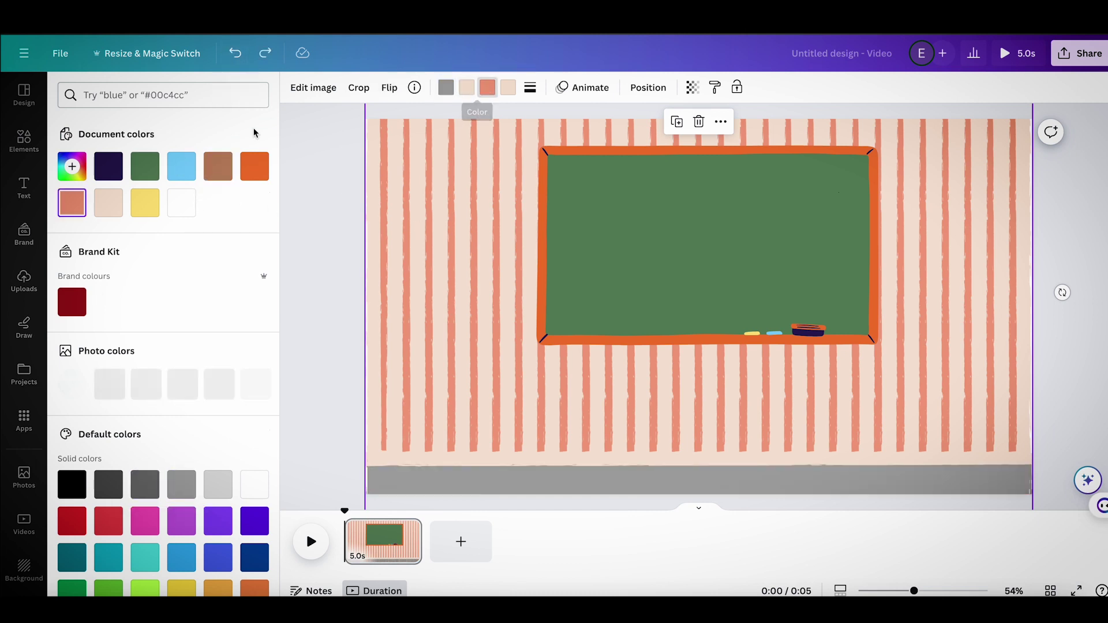
pyautogui.click(143, 203)
pyautogui.scroll(-1, 157, 390)
pyautogui.click(72, 141)
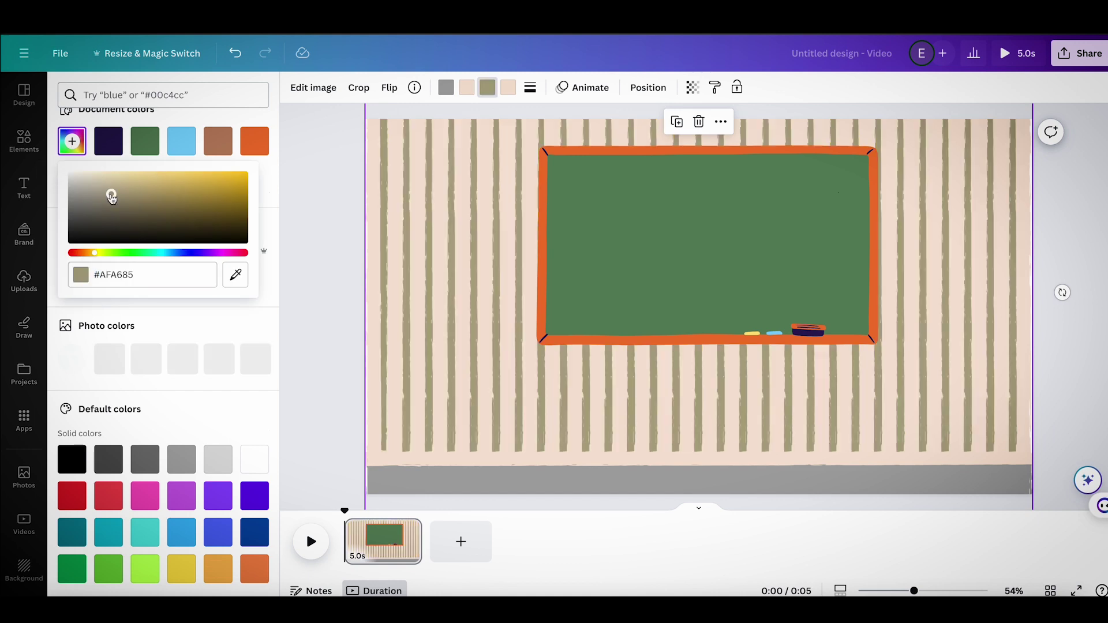
pyautogui.moveTo(111, 180); pyautogui.dragTo(84, 180)
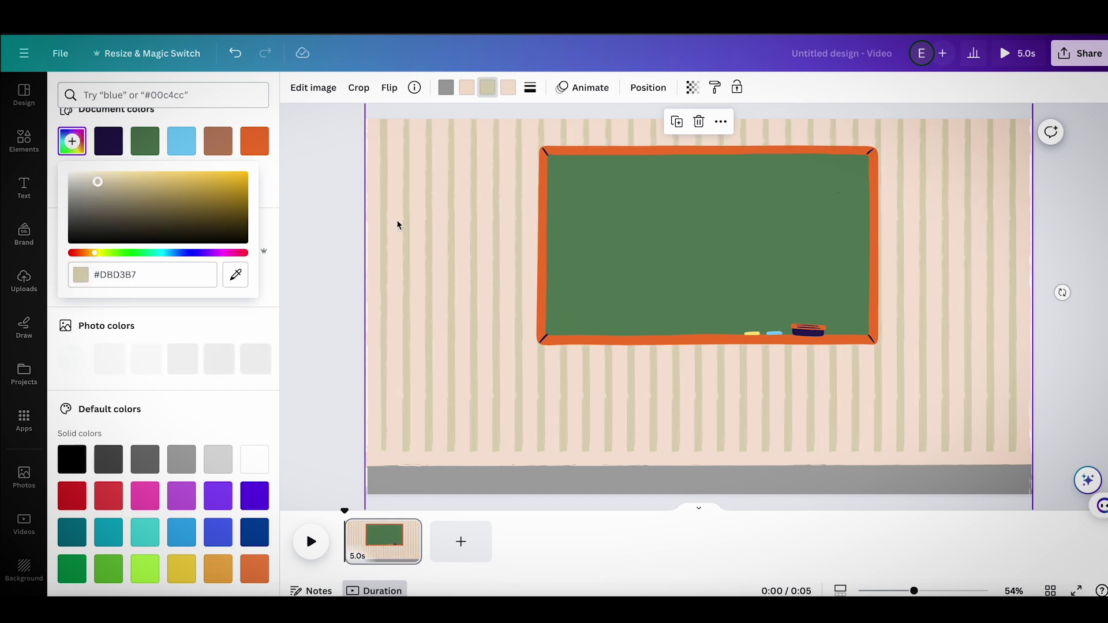
pyautogui.click(649, 284)
pyautogui.moveTo(648, 285); pyautogui.dragTo(549, 289)
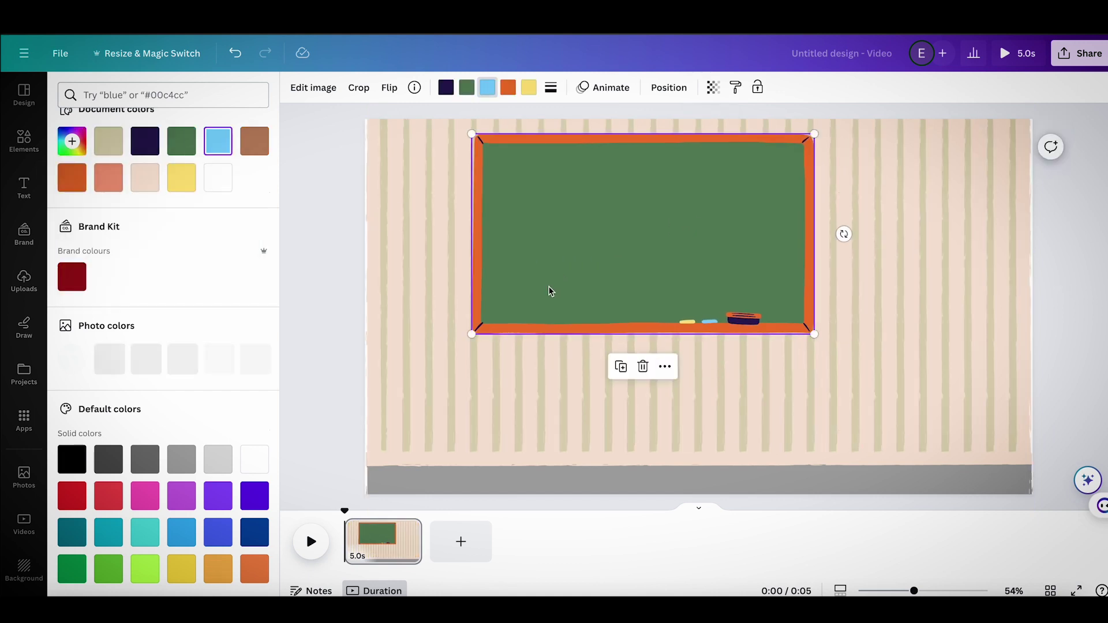
# - Add a window graphic at the wall's top right and shrink it slightly
pyautogui.click(121, 95)
pyautogui.write('win')
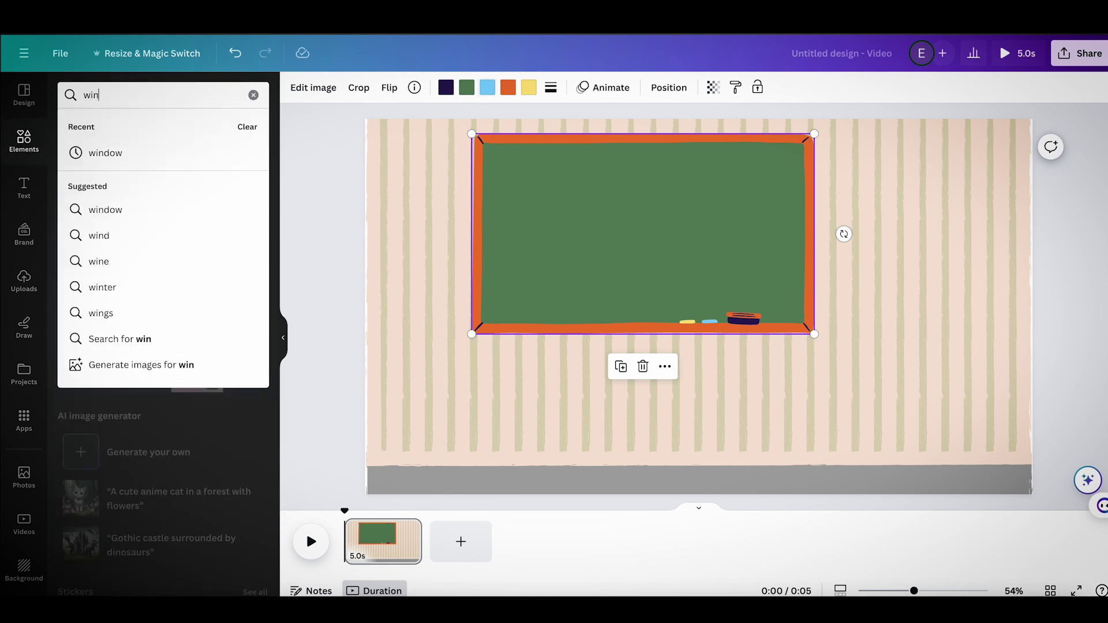
pyautogui.write('d')
pyautogui.click(117, 154)
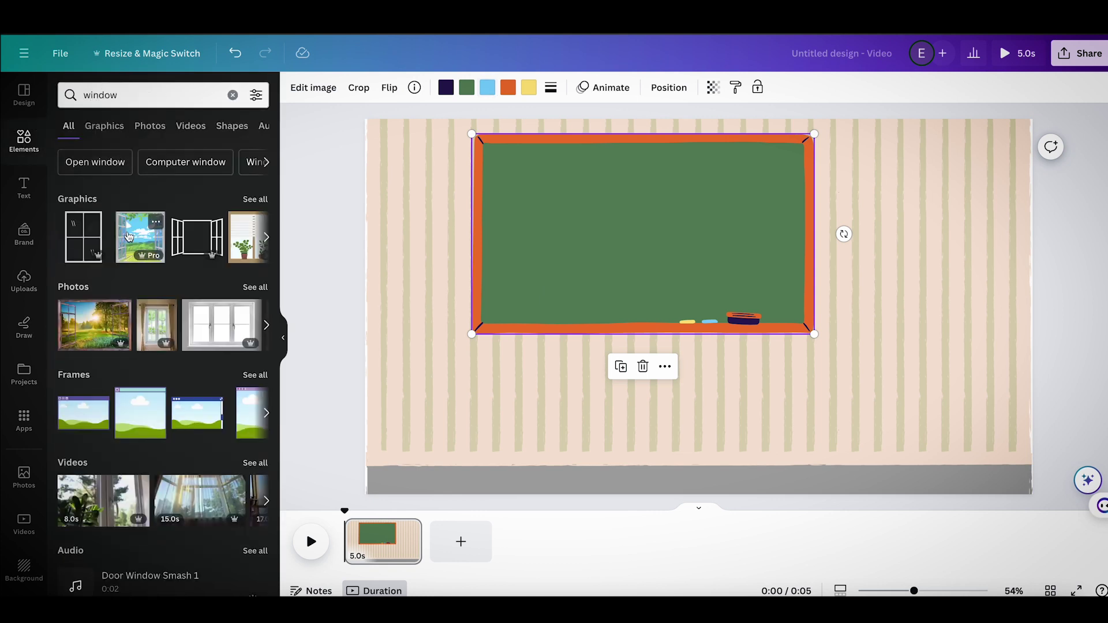
pyautogui.click(254, 199)
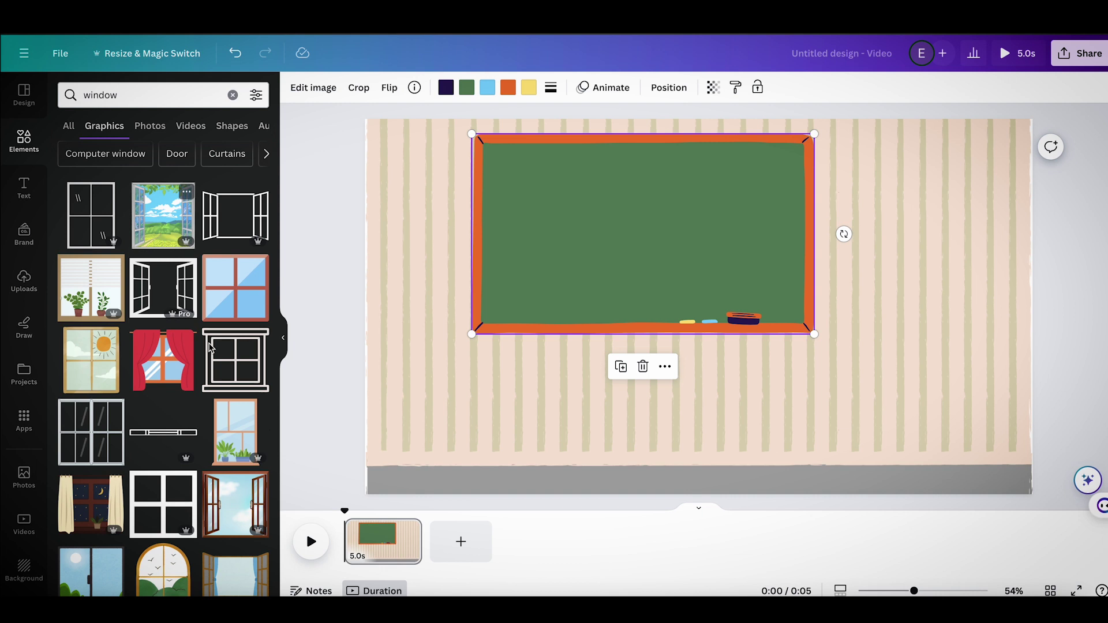
pyautogui.click(162, 215)
pyautogui.moveTo(649, 372)
pyautogui.mouseDown()
pyautogui.moveTo(857, 327)
pyautogui.moveTo(880, 260)
pyautogui.mouseUp()
pyautogui.moveTo(952, 186); pyautogui.dragTo(945, 195)
pyautogui.click(969, 359)
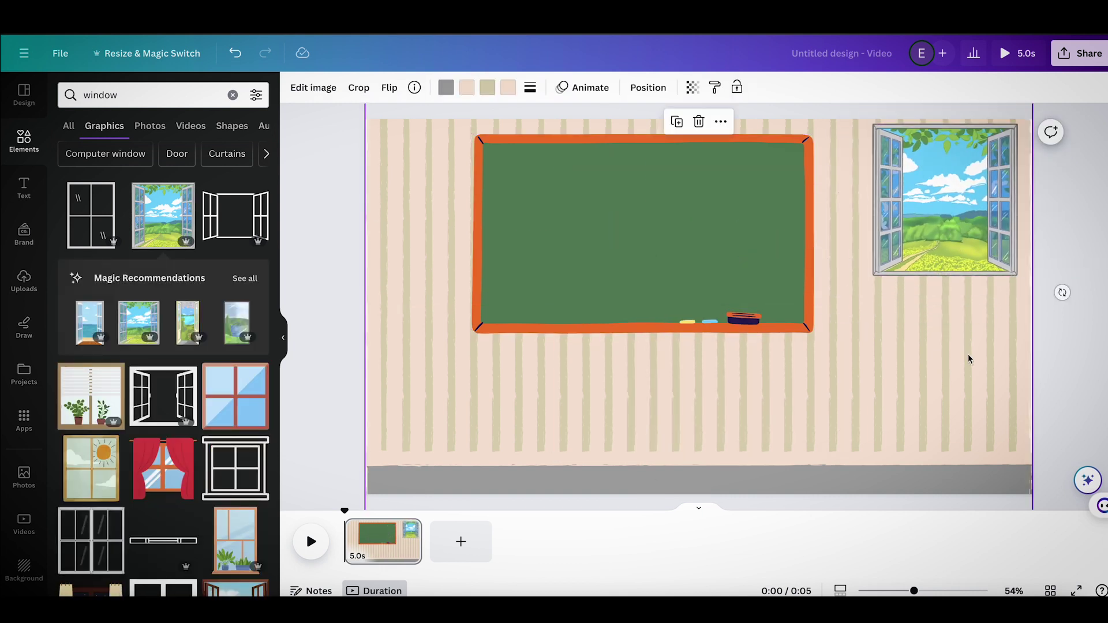
pyautogui.click(779, 293)
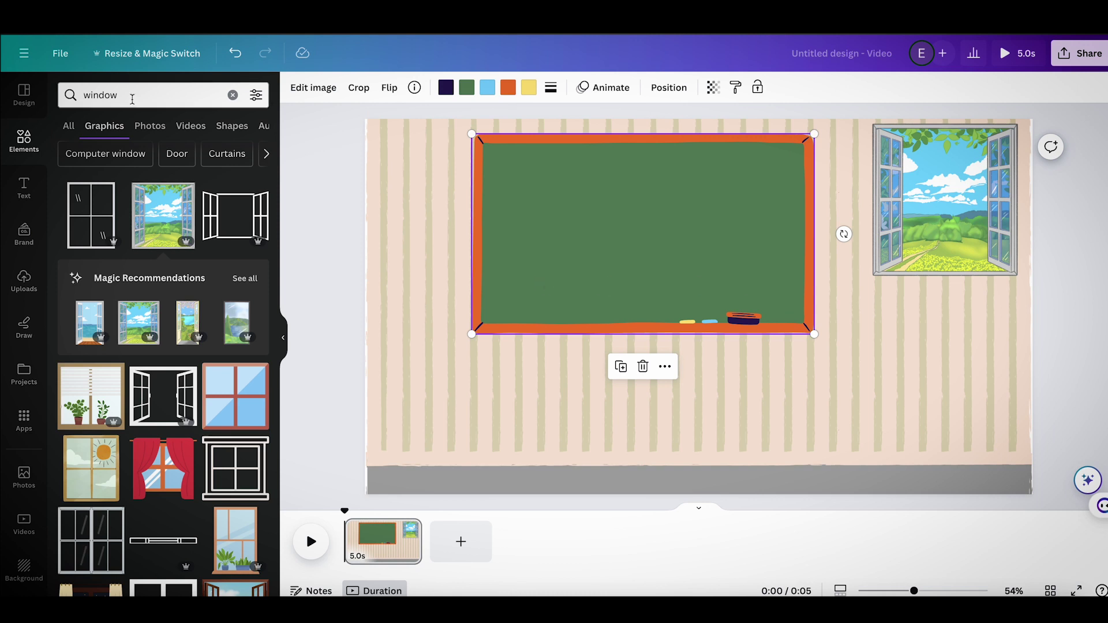
# - Add a daffodil flower pot in the bottom-right corner and shift the chalkboard slightly right
pyautogui.click(120, 97)
pyautogui.write('flower pot')
pyautogui.press('Return')
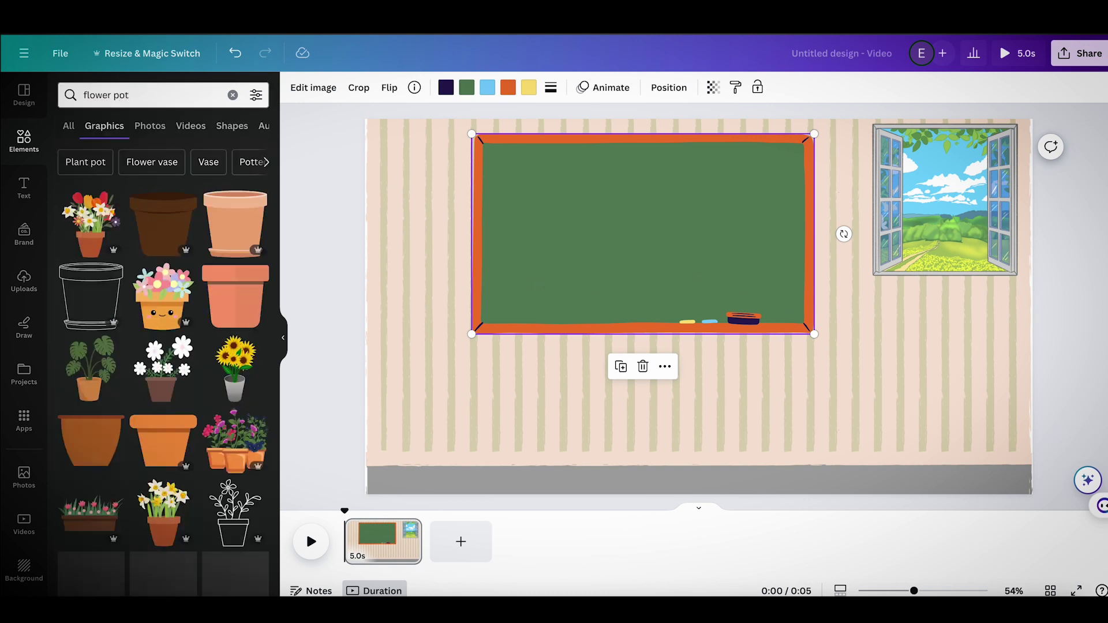
pyautogui.scroll(-3, 190, 323)
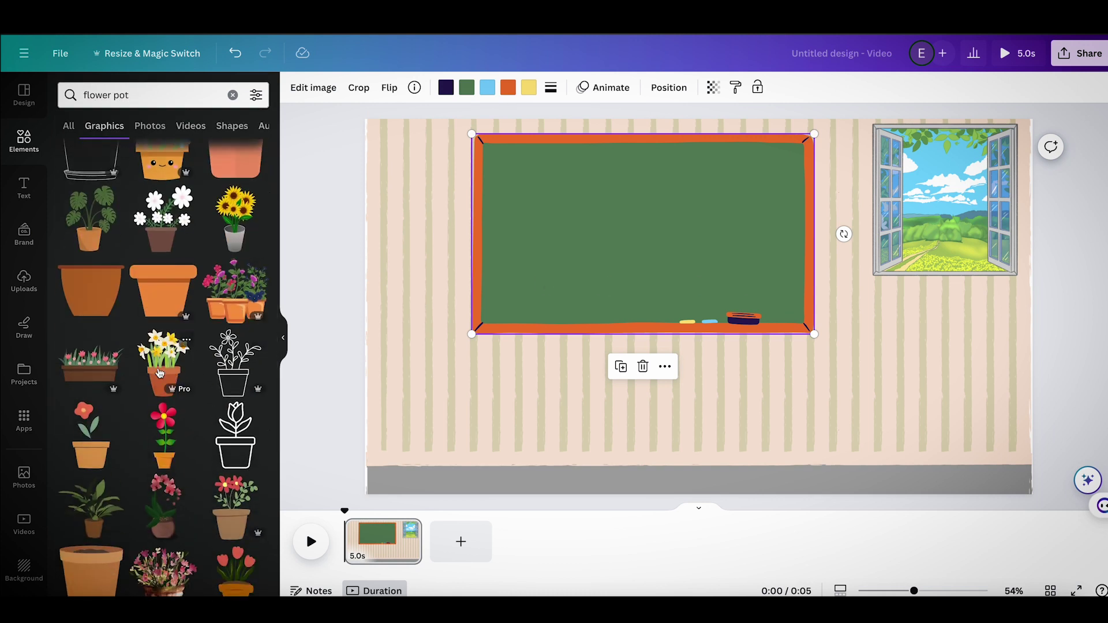
pyautogui.click(158, 372)
pyautogui.moveTo(666, 366); pyautogui.dragTo(942, 452)
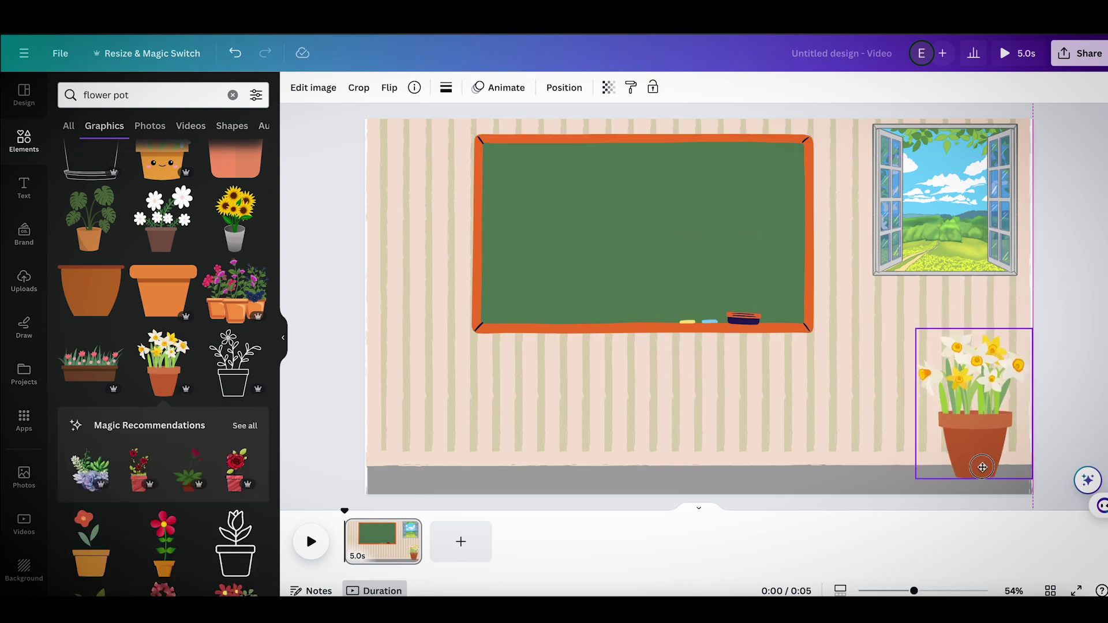
pyautogui.click(715, 239)
pyautogui.moveTo(715, 240); pyautogui.dragTo(759, 254)
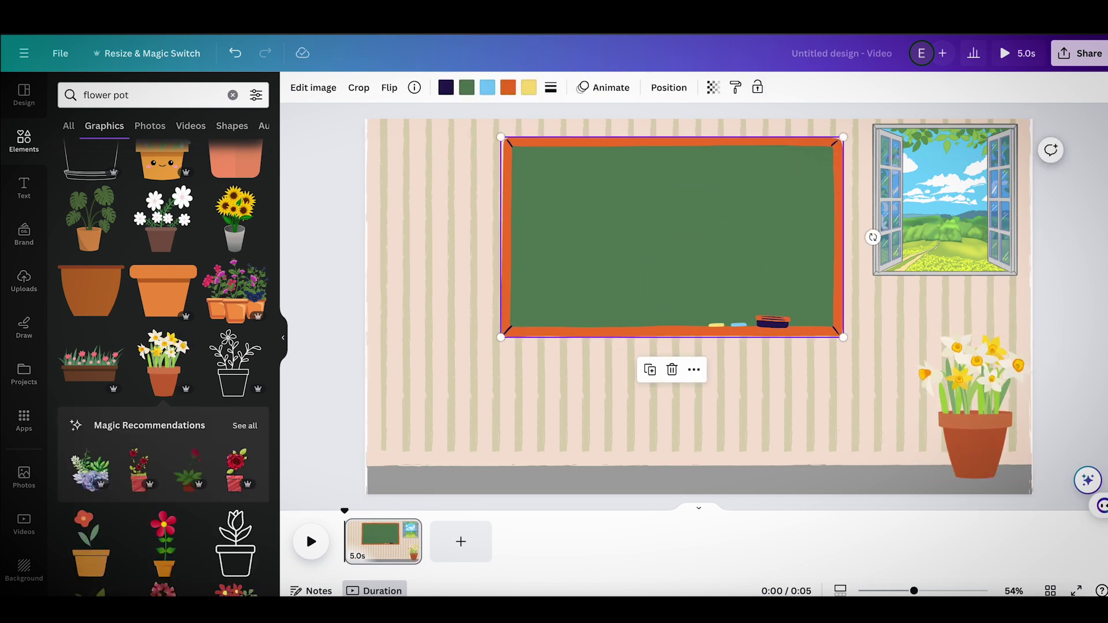
pyautogui.hotkey('ctrl', 'a')
pyautogui.write('gir')
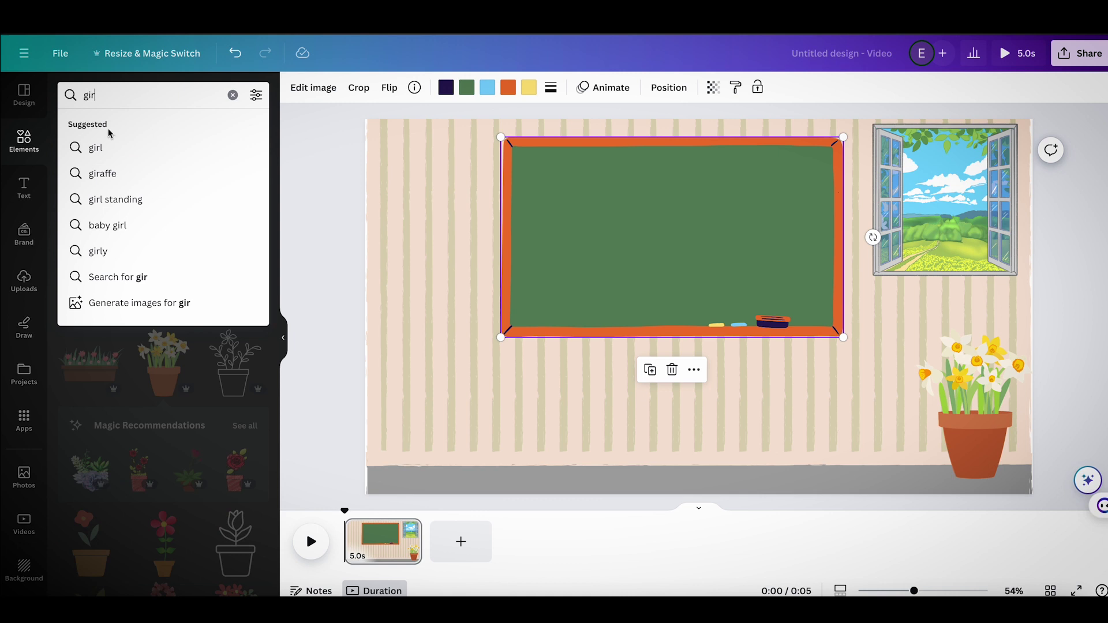
# - Add the 'animated girl' teacher graphic and stand her left of the chalkboard
pyautogui.click(95, 147)
pyautogui.scroll(-3, 224, 252)
pyautogui.scroll(-3, 225, 252)
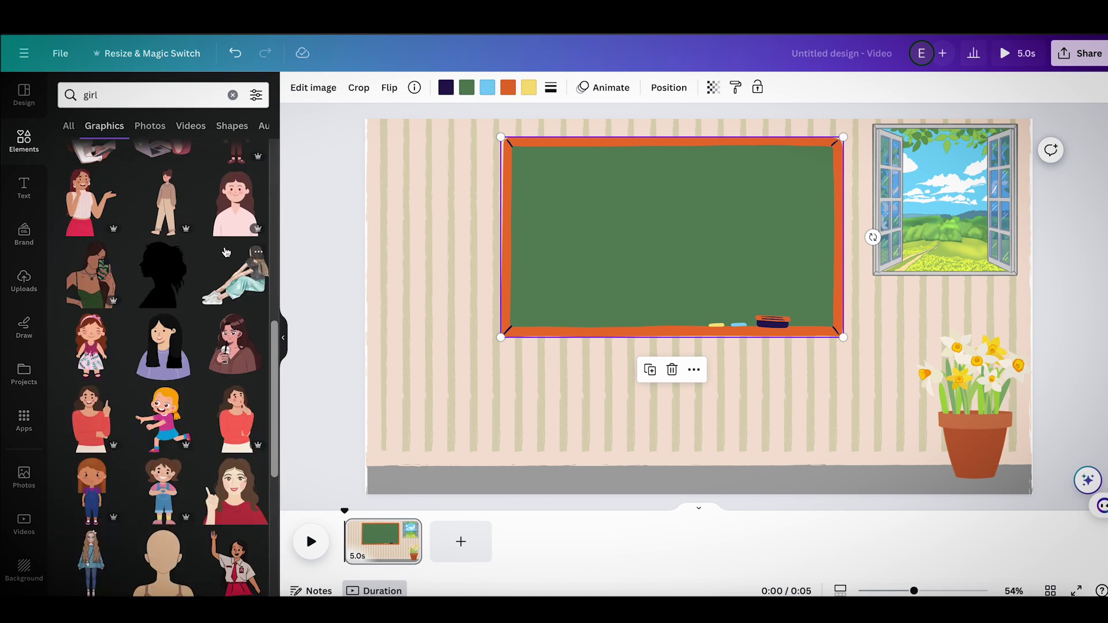
pyautogui.scroll(-3, 224, 252)
pyautogui.scroll(-3, 225, 252)
pyautogui.scroll(-3, 224, 252)
pyautogui.scroll(-3, 224, 252)
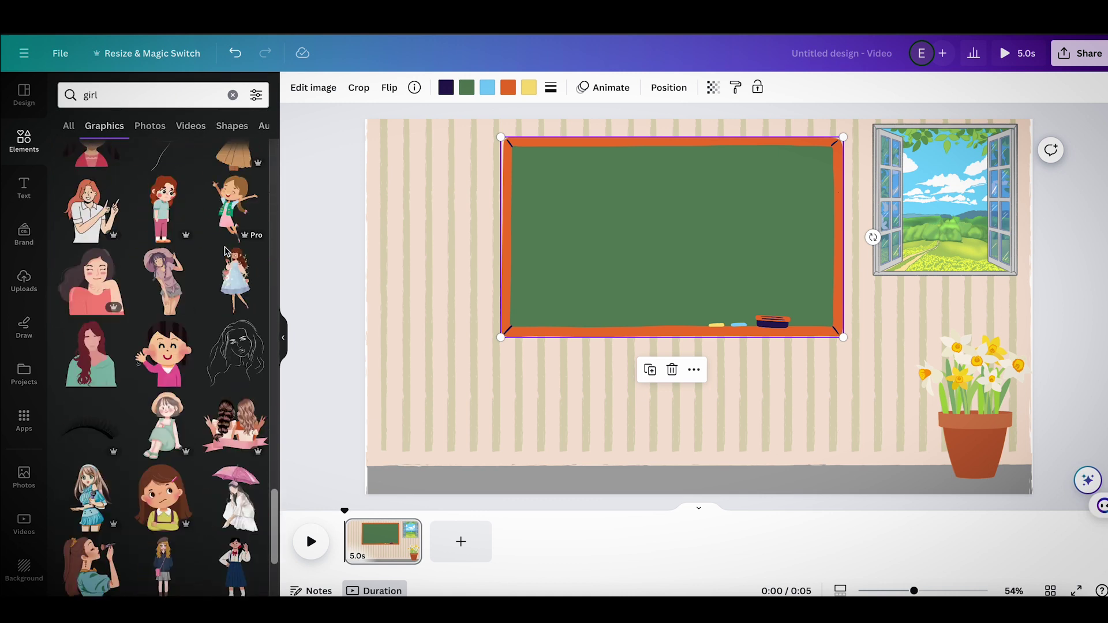
pyautogui.scroll(-3, 224, 252)
pyautogui.scroll(-3, 224, 252)
pyautogui.scroll(-3, 225, 252)
pyautogui.scroll(-3, 224, 253)
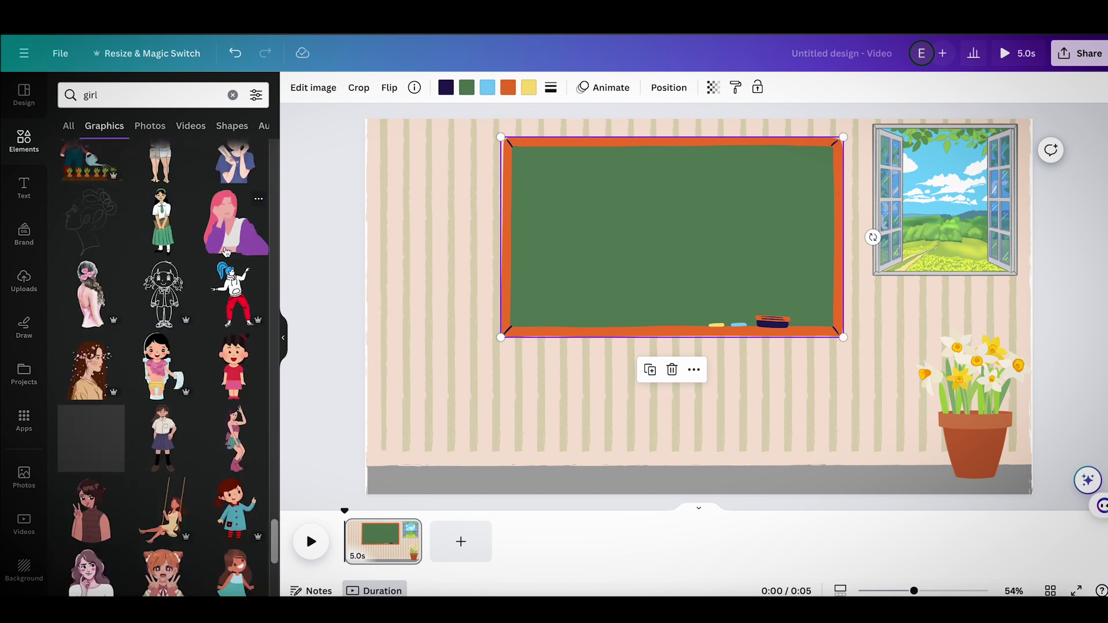
pyautogui.scroll(-3, 224, 252)
pyautogui.scroll(-3, 224, 253)
pyautogui.scroll(-3, 224, 284)
pyautogui.scroll(-3, 224, 284)
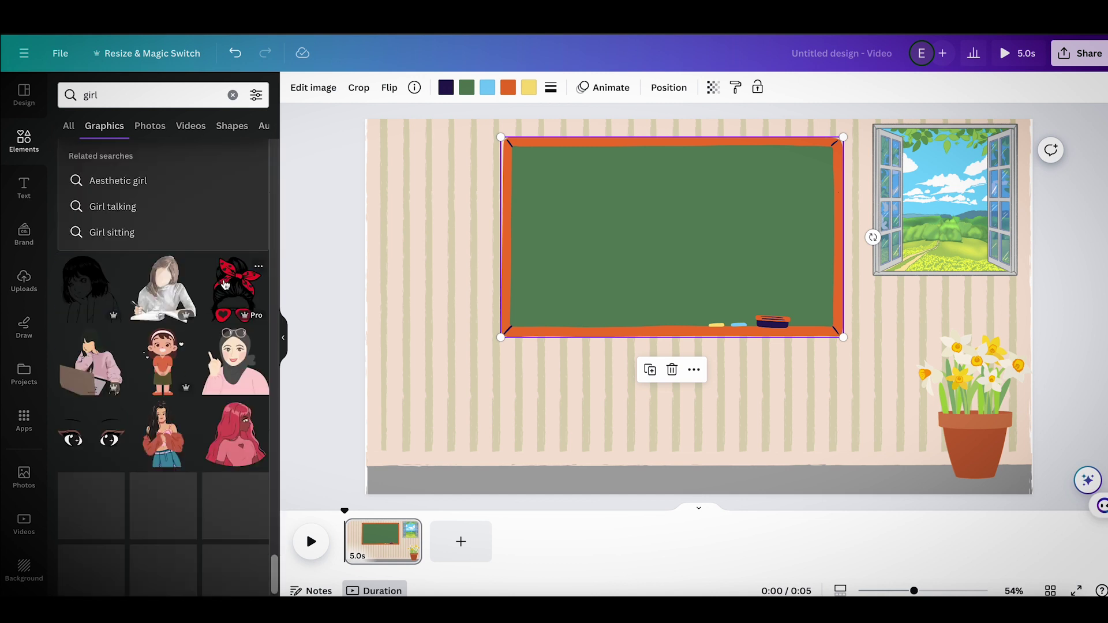
pyautogui.scroll(-3, 224, 284)
pyautogui.click(82, 95)
pyautogui.write('animated')
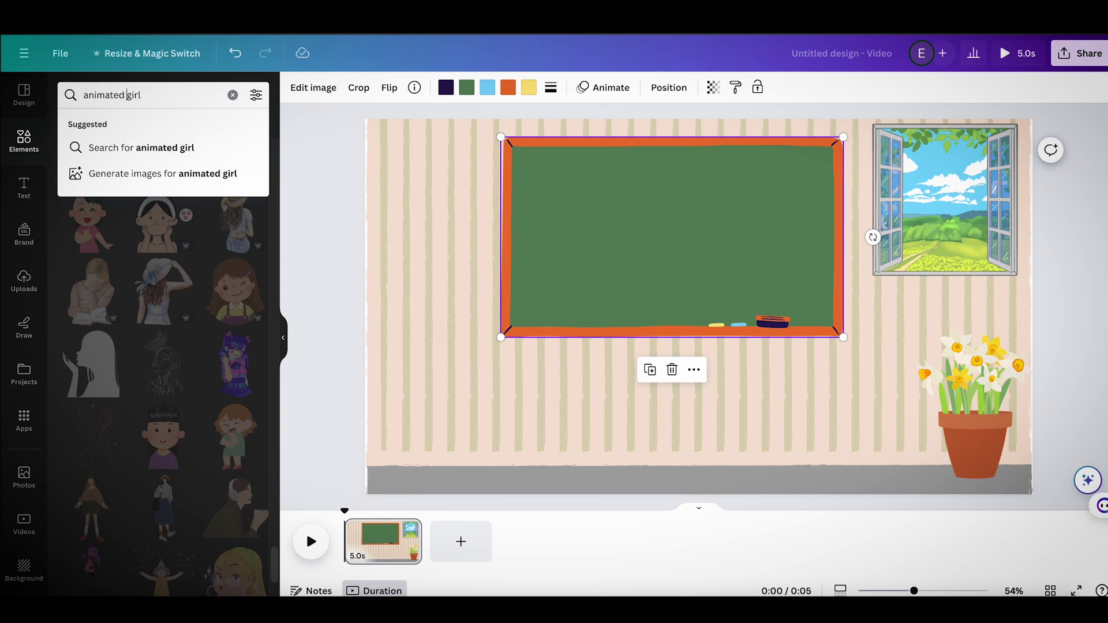
pyautogui.press('Return')
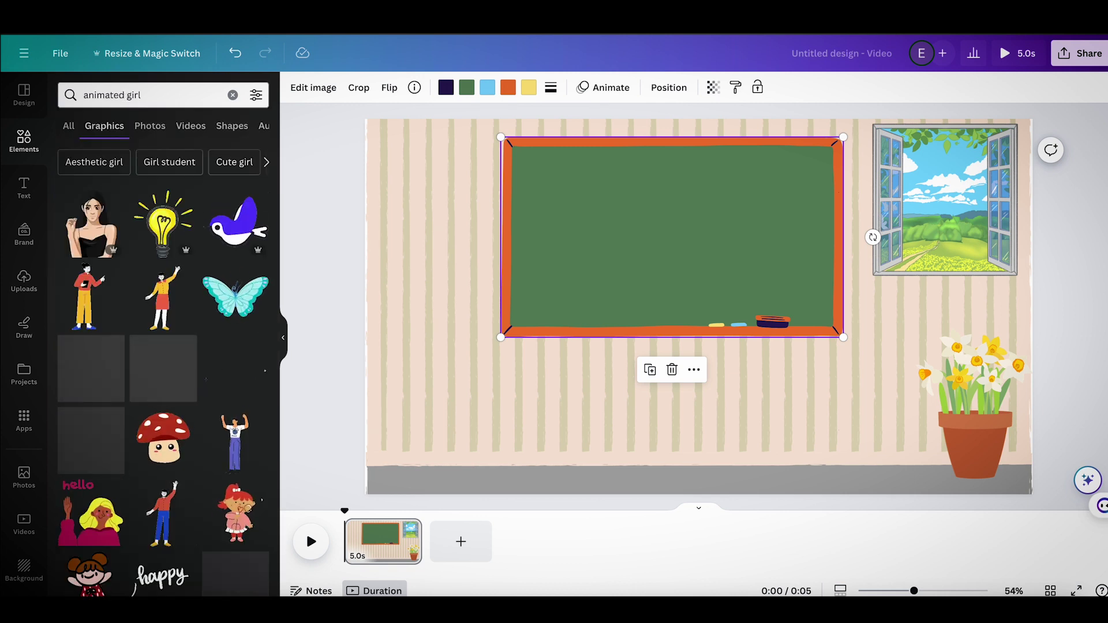
pyautogui.click(86, 297)
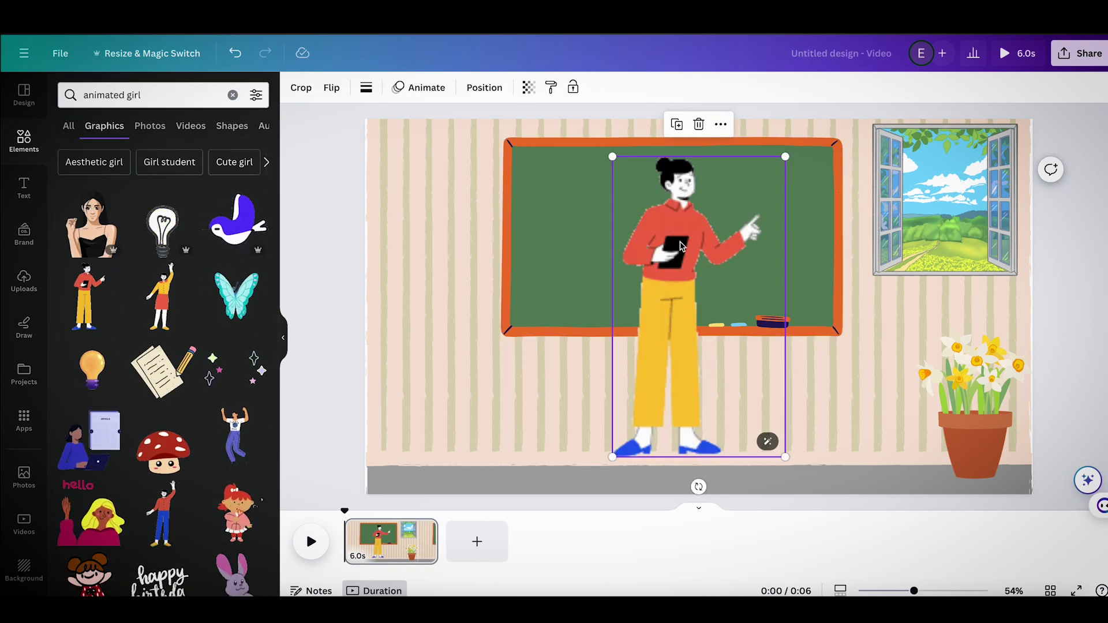
pyautogui.moveTo(677, 240)
pyautogui.mouseDown()
pyautogui.moveTo(492, 240)
pyautogui.moveTo(446, 265)
pyautogui.mouseUp()
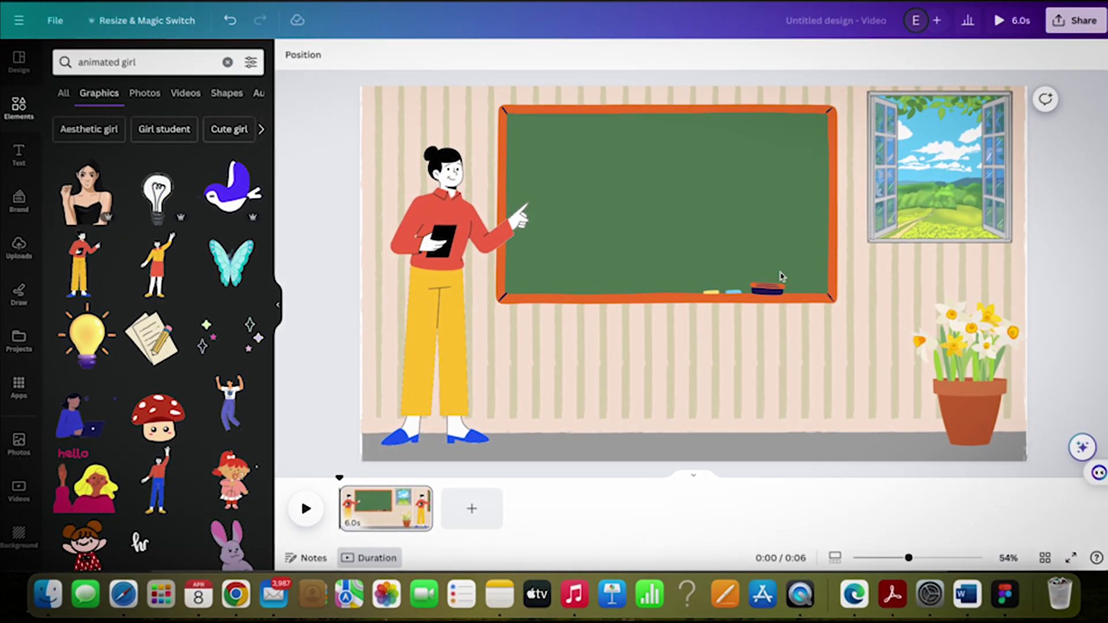
# - Add the red letter A with eyes, shrink it and stand it in front of the chalkboard
pyautogui.tripleClick(102, 62)
pyautogui.write('A')
pyautogui.press('Return')
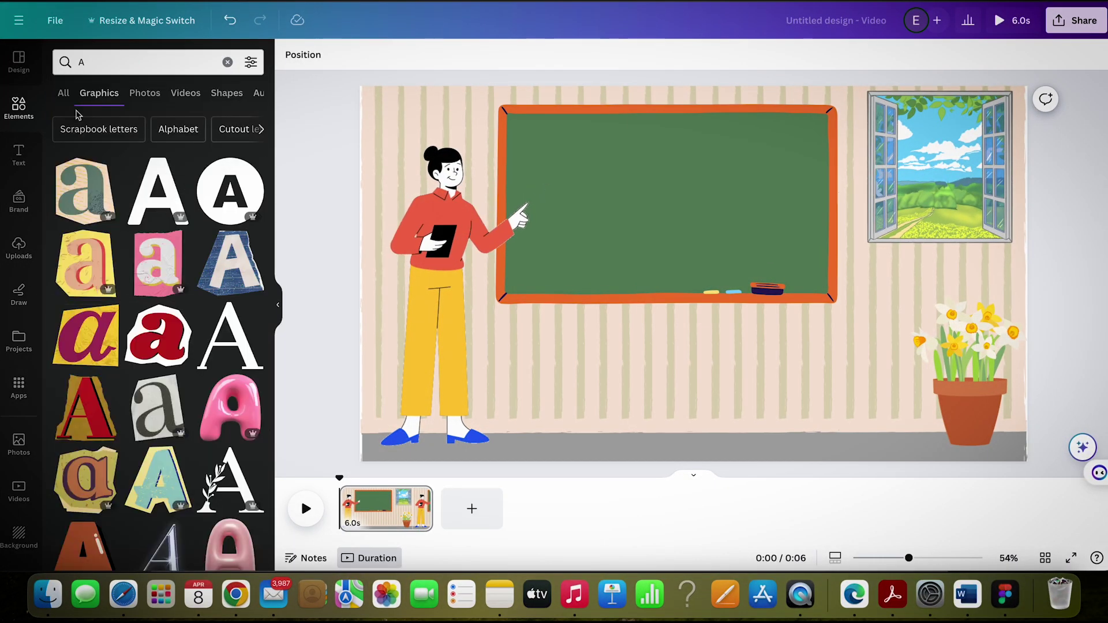
pyautogui.scroll(-3, 202, 240)
pyautogui.scroll(-3, 202, 240)
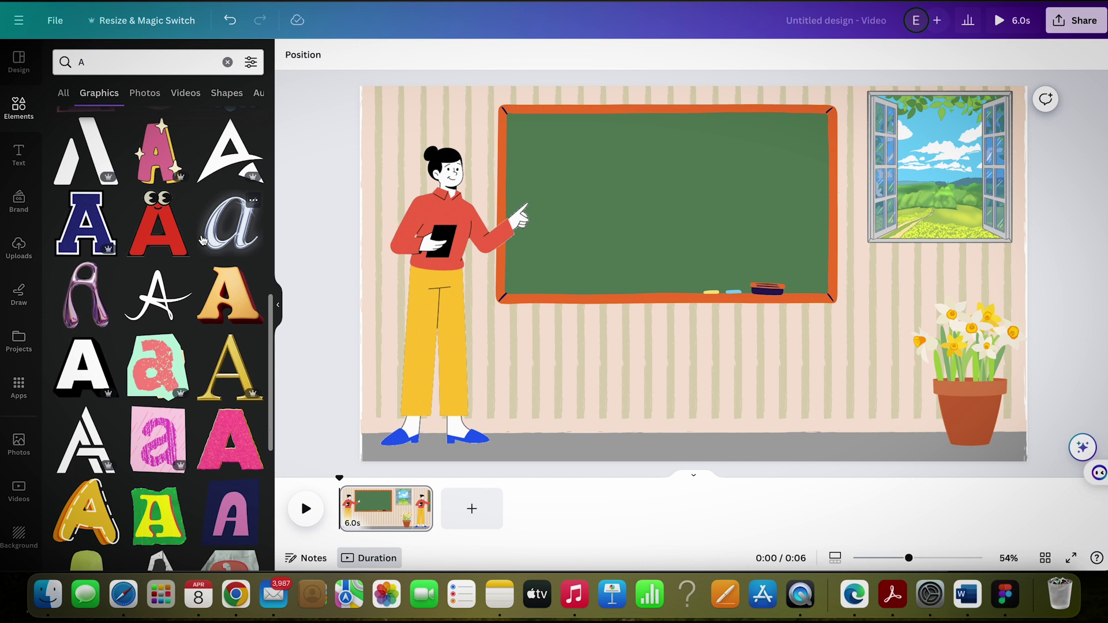
pyautogui.scroll(-3, 201, 239)
pyautogui.scroll(-5, 201, 240)
pyautogui.scroll(8, 199, 238)
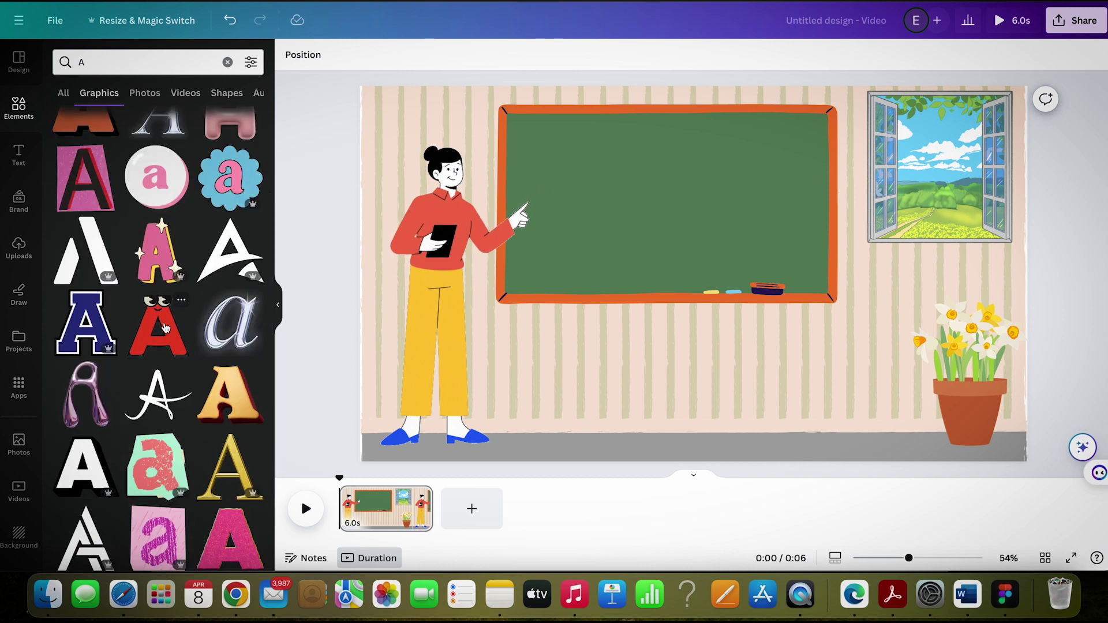
pyautogui.click(158, 342)
pyautogui.moveTo(833, 126); pyautogui.dragTo(718, 249)
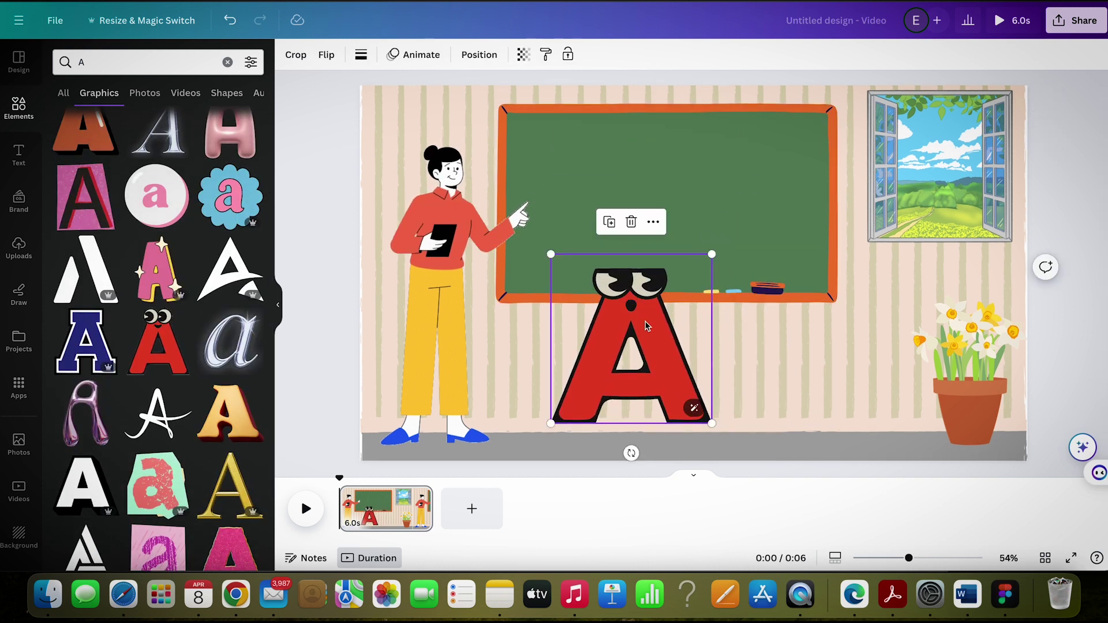
pyautogui.moveTo(639, 311)
pyautogui.mouseDown()
pyautogui.moveTo(623, 184)
pyautogui.moveTo(624, 370)
pyautogui.mouseUp()
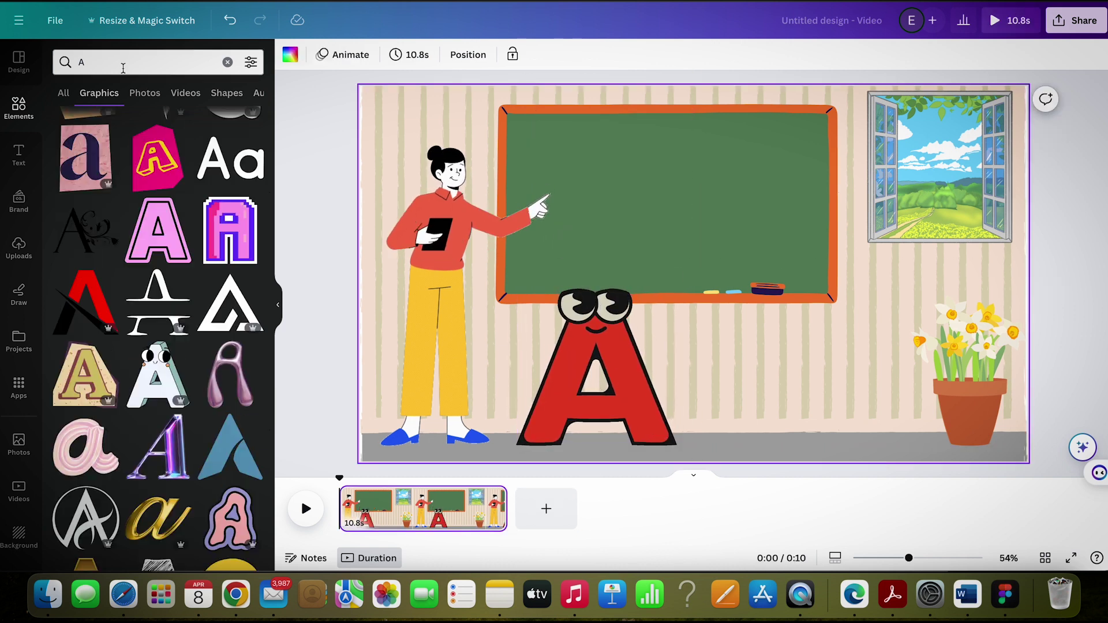
# - Add the red airplane with clouds, shrunk to fit the chalkboard's top-left
pyautogui.click(124, 63)
pyautogui.write('irpl')
pyautogui.click(128, 127)
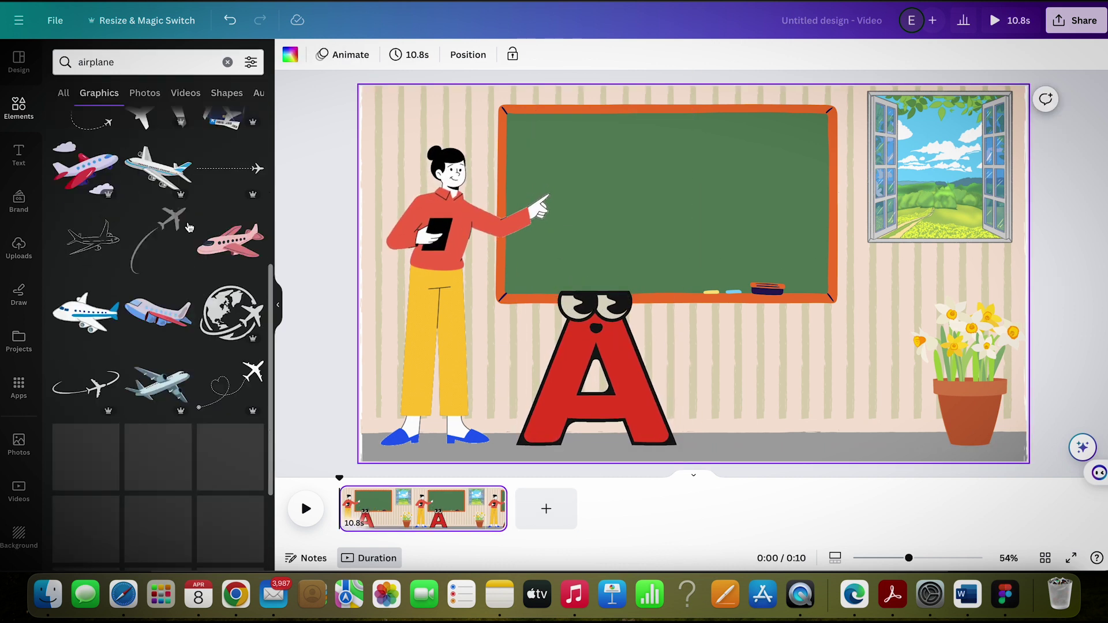
pyautogui.scroll(-3, 187, 227)
pyautogui.scroll(-3, 187, 226)
pyautogui.scroll(-3, 187, 226)
pyautogui.scroll(-5, 187, 226)
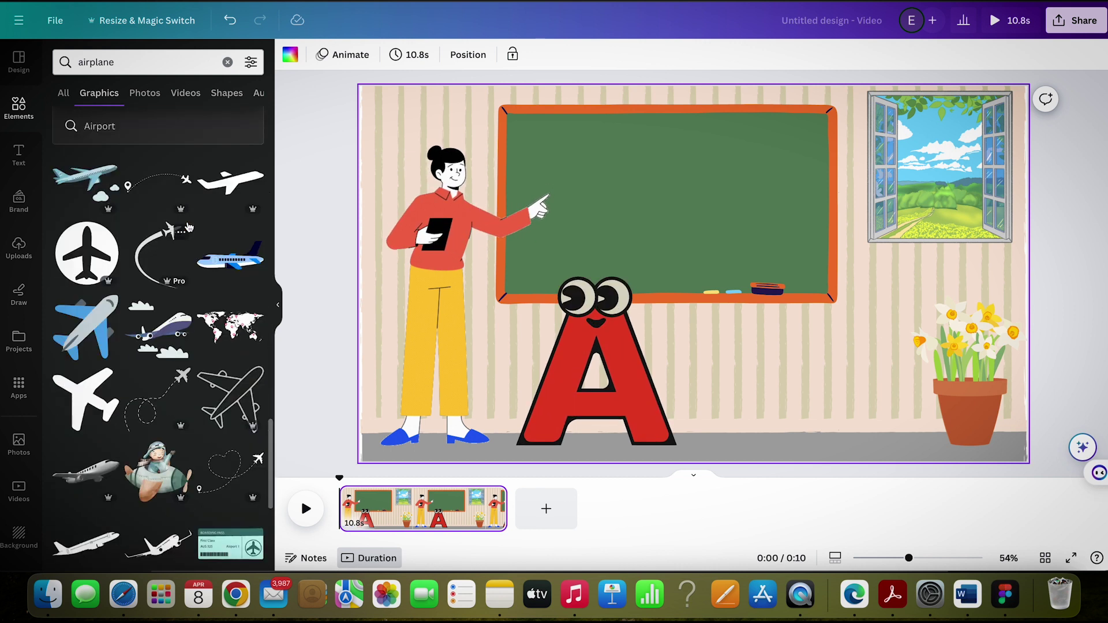
pyautogui.scroll(-5, 187, 226)
pyautogui.scroll(-5, 188, 225)
pyautogui.scroll(-3, 187, 226)
pyautogui.scroll(-5, 187, 227)
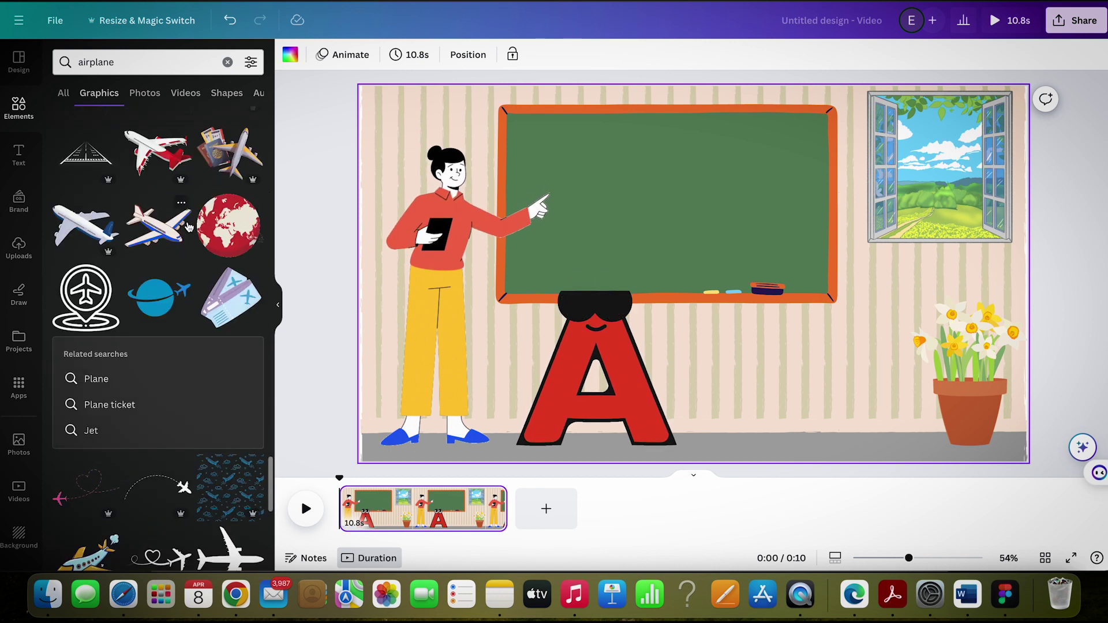
pyautogui.scroll(-5, 187, 226)
pyautogui.scroll(-5, 187, 226)
pyautogui.scroll(-3, 134, 393)
pyautogui.click(85, 381)
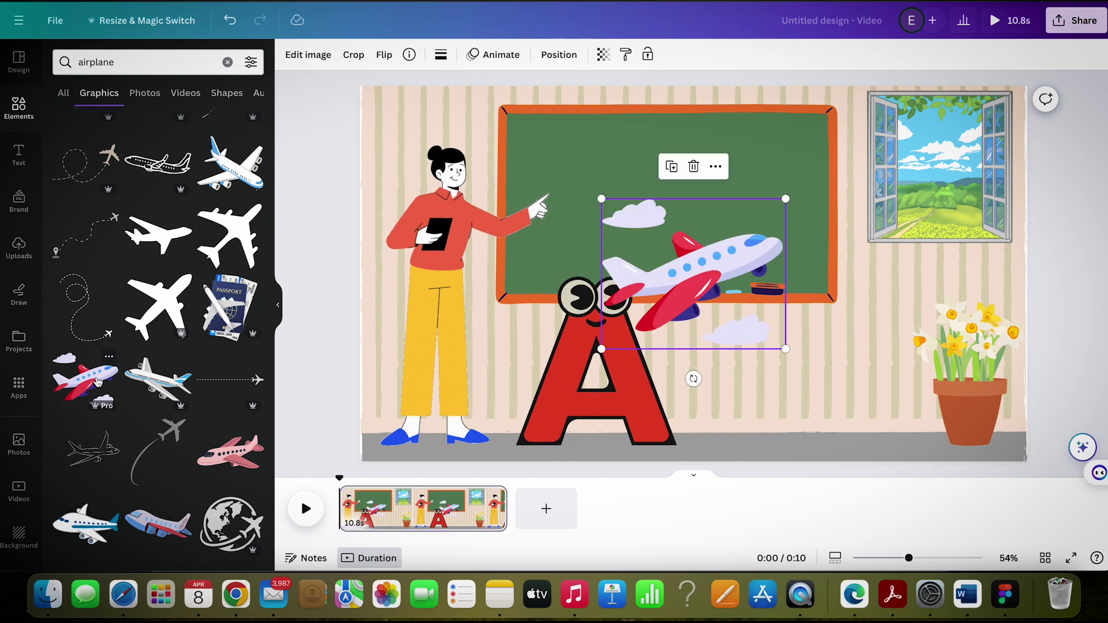
pyautogui.moveTo(787, 347)
pyautogui.mouseDown()
pyautogui.moveTo(719, 299)
pyautogui.moveTo(610, 190)
pyautogui.moveTo(598, 151)
pyautogui.mouseUp()
pyautogui.moveTo(651, 100); pyautogui.dragTo(633, 114)
pyautogui.click(693, 151)
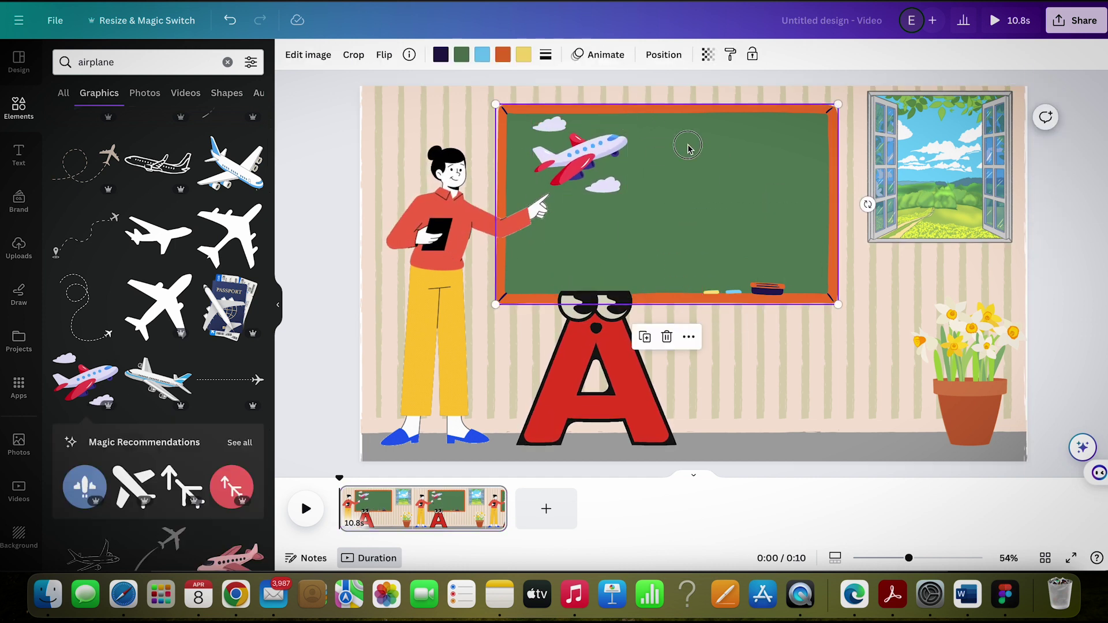
# - Add the smiling apple graphic, shrunk and set on the chalkboard
pyautogui.click(74, 62)
pyautogui.write('apple')
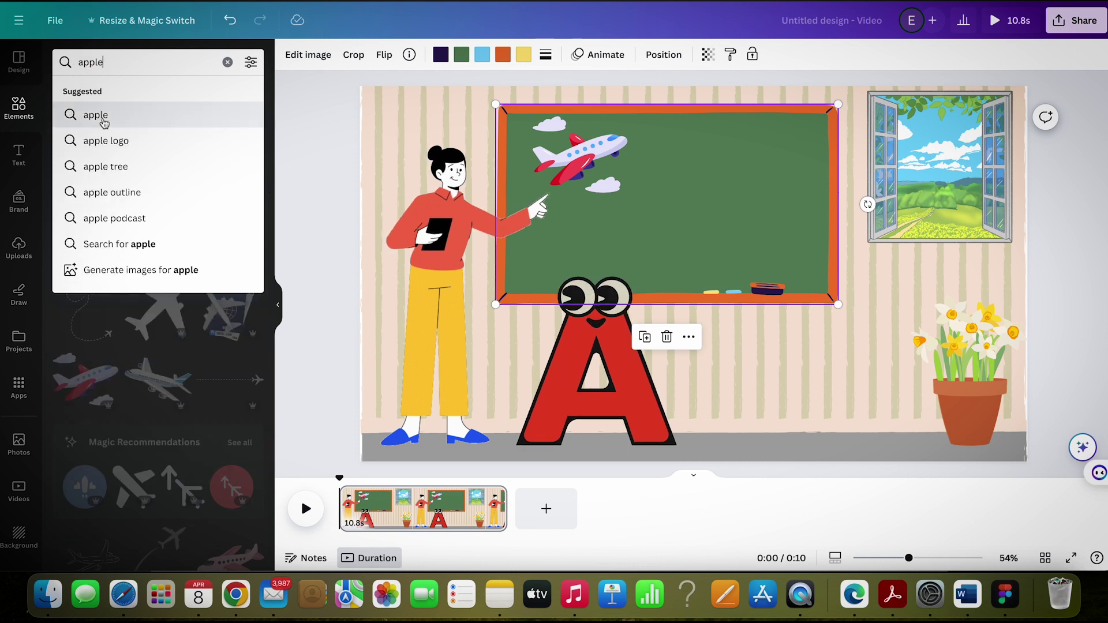
pyautogui.click(96, 114)
pyautogui.click(160, 407)
pyautogui.moveTo(768, 195); pyautogui.dragTo(692, 273)
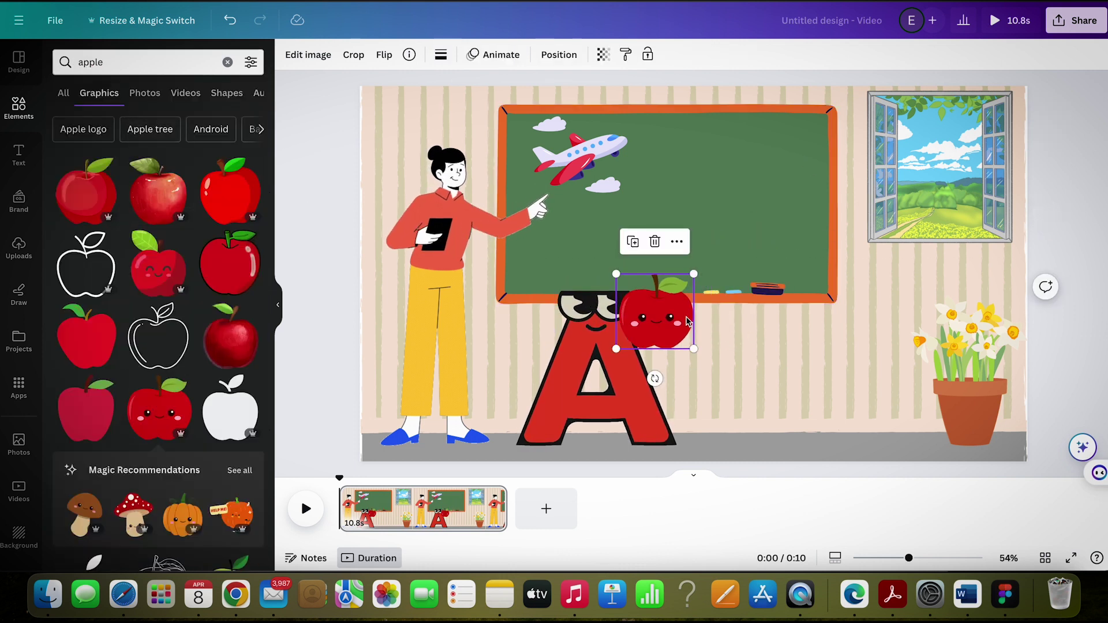
pyautogui.moveTo(656, 309); pyautogui.dragTo(771, 161)
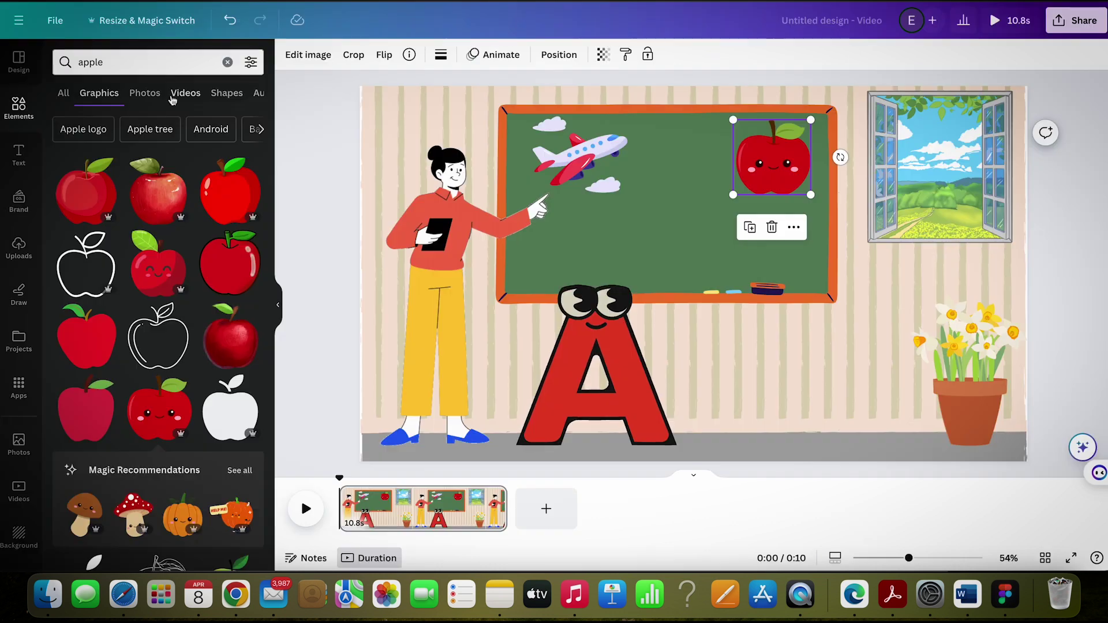
pyautogui.write('ambulan')
# - Add an ambulance shrunk onto the chalkboard and flip it horizontally
pyautogui.click(107, 115)
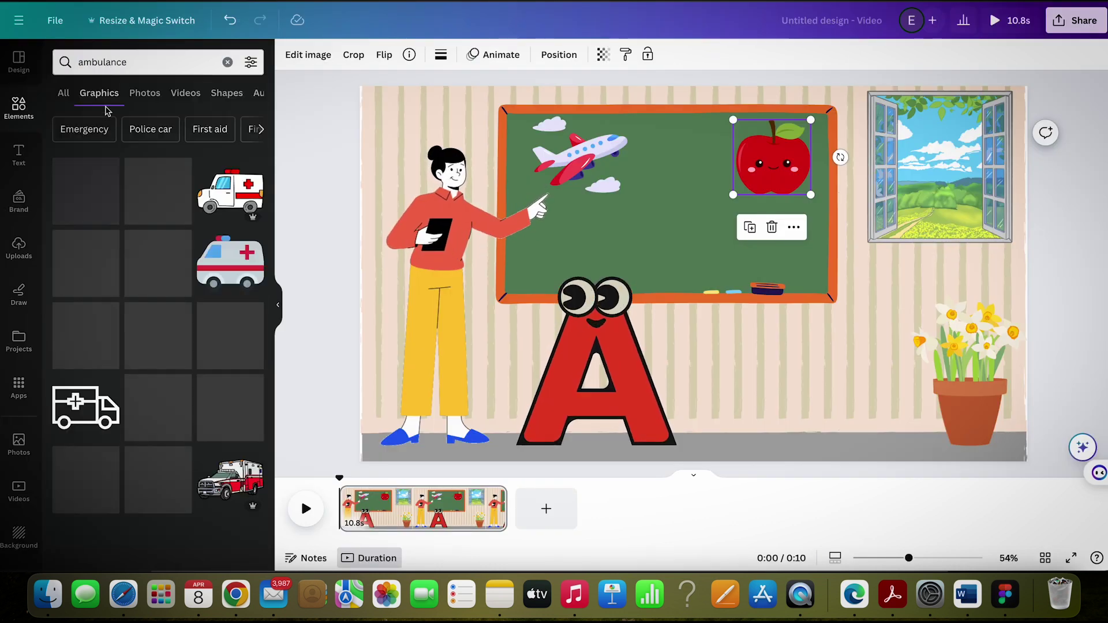
pyautogui.click(85, 337)
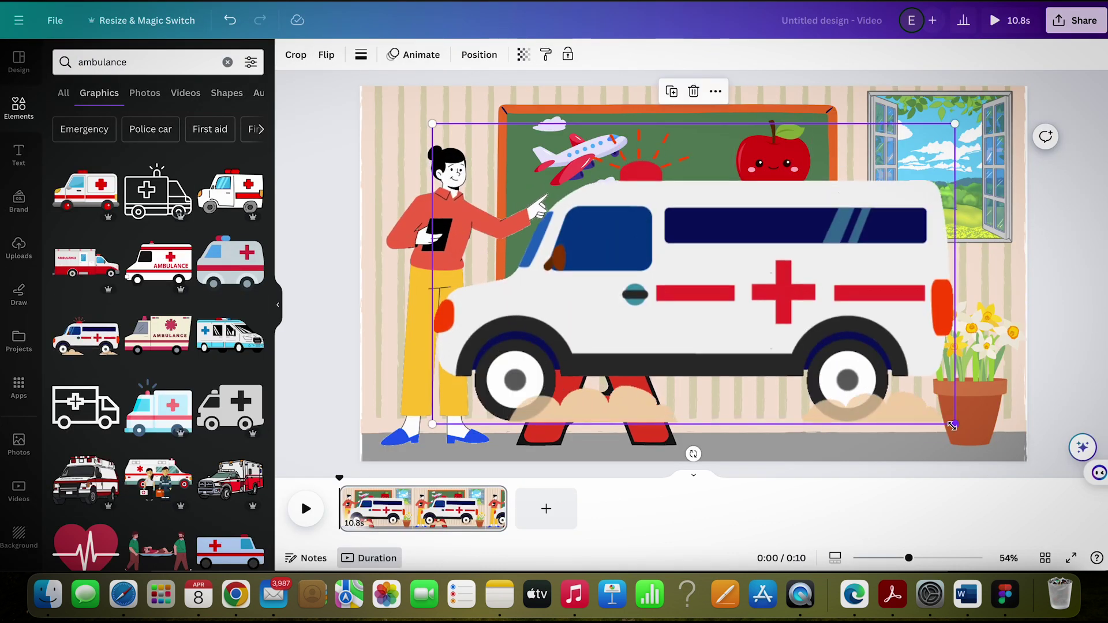
pyautogui.moveTo(952, 421); pyautogui.dragTo(668, 254)
pyautogui.moveTo(546, 195); pyautogui.dragTo(654, 211)
pyautogui.moveTo(771, 282); pyautogui.dragTo(745, 268)
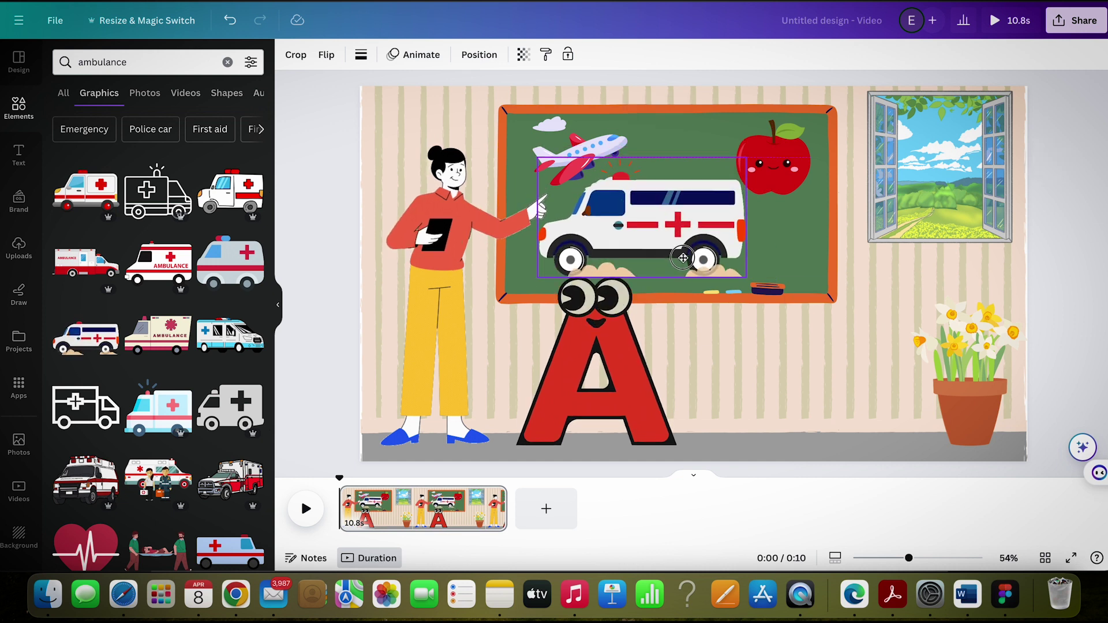
pyautogui.moveTo(649, 208)
pyautogui.mouseDown()
pyautogui.moveTo(665, 220)
pyautogui.moveTo(778, 221)
pyautogui.mouseUp()
pyautogui.click(326, 54)
pyautogui.click(366, 88)
pyautogui.click(714, 246)
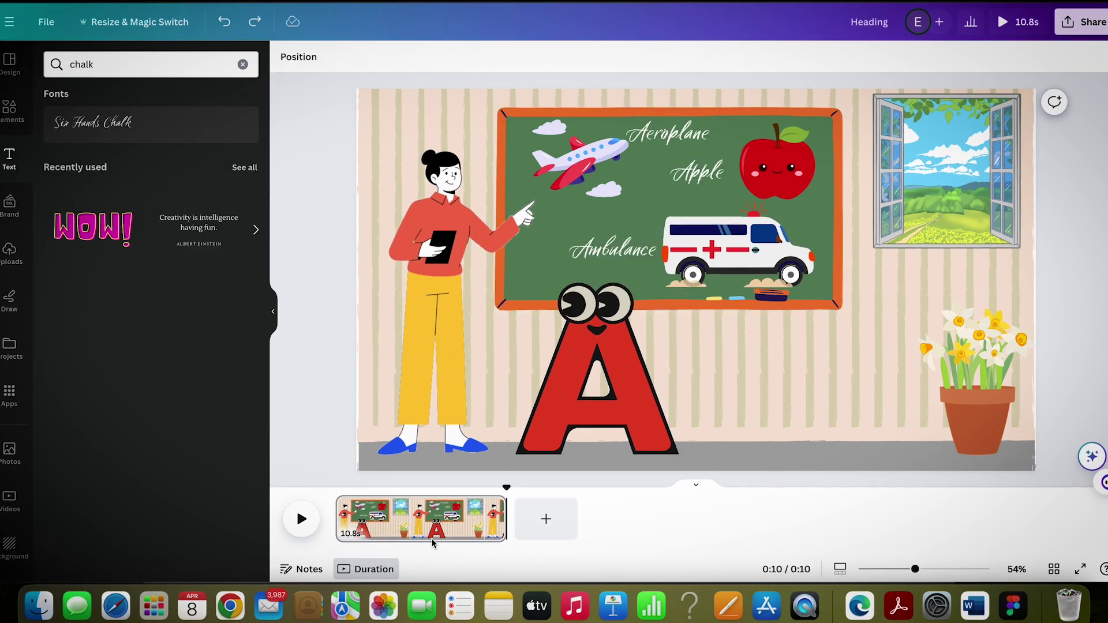
# - Duplicate the classroom scene as a second page
pyautogui.rightClick(437, 519)
pyautogui.click(491, 349)
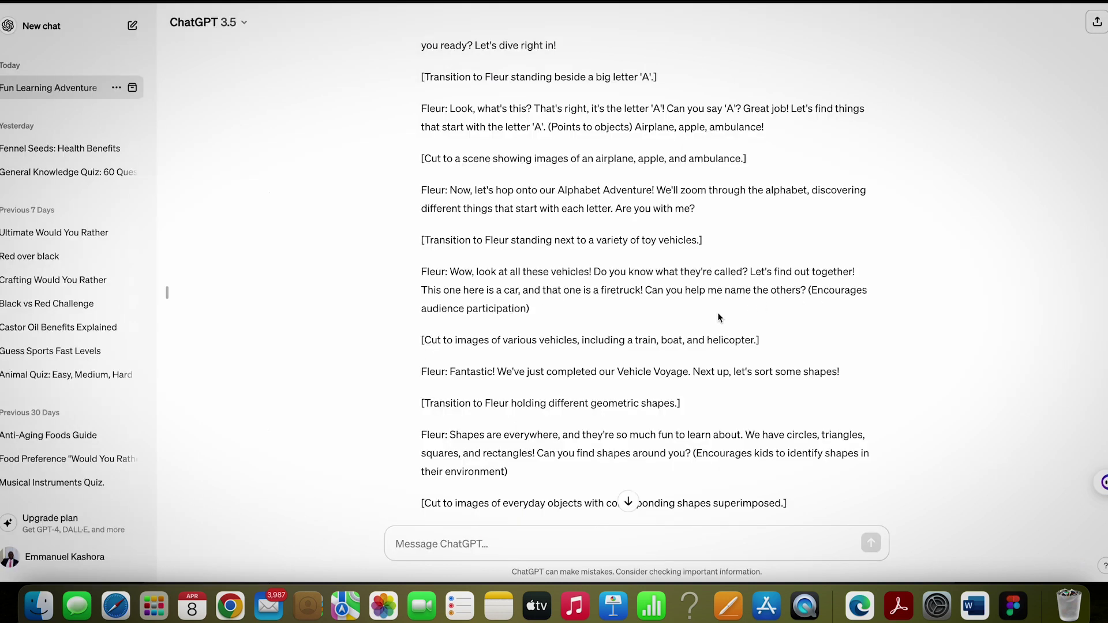
pyautogui.scroll(3, 725, 284)
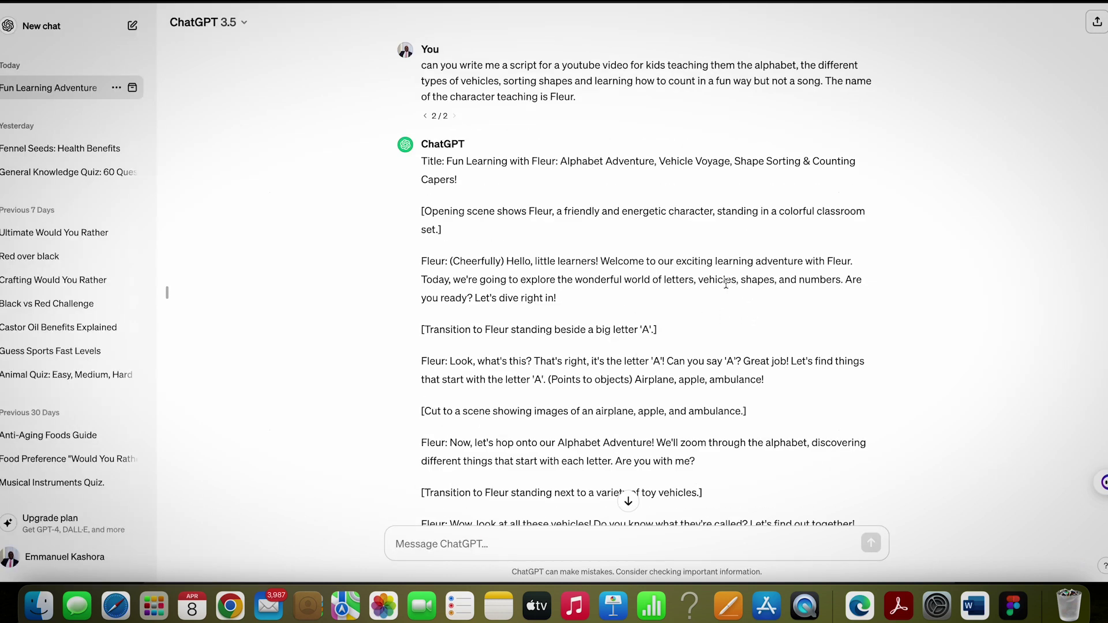
pyautogui.scroll(-2, 813, 62)
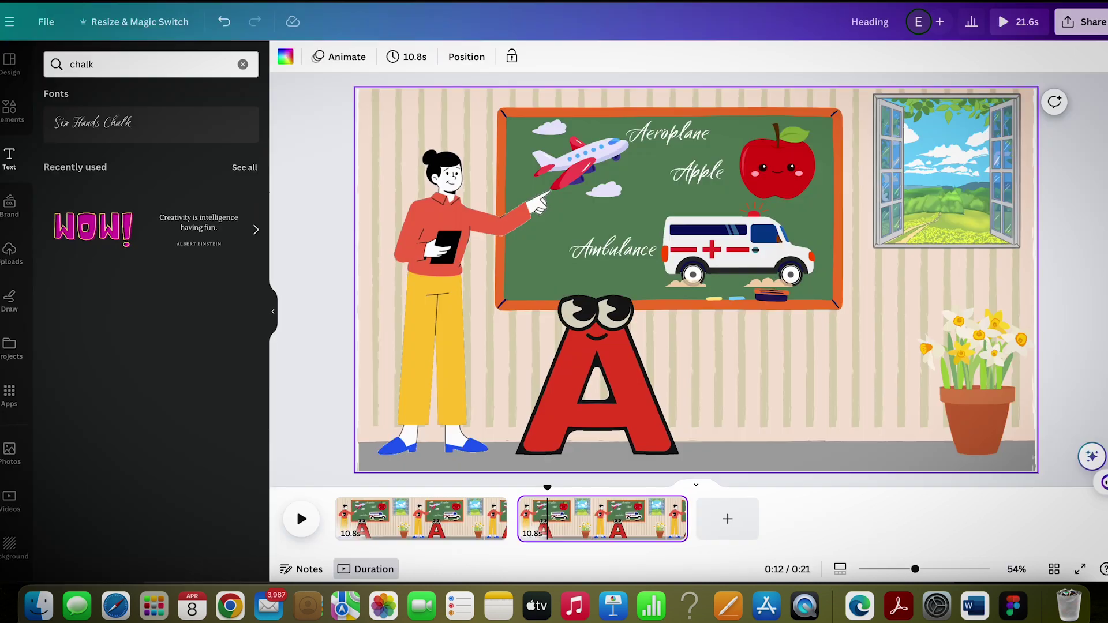
# - Delete the letter A and add the WOW! text design below the chalkboard
pyautogui.click(591, 342)
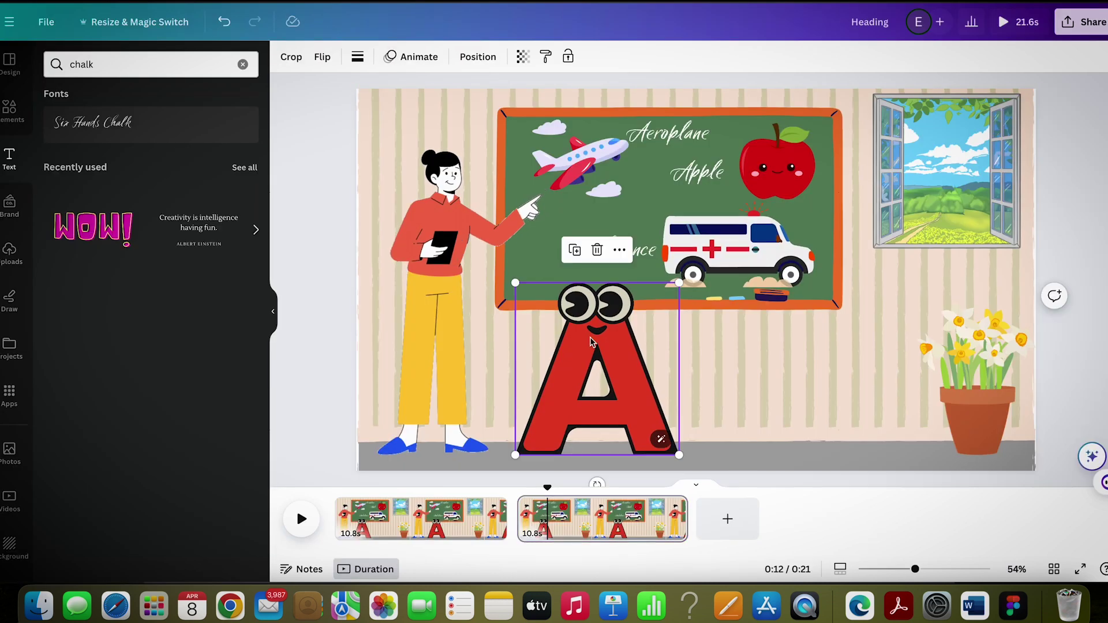
pyautogui.press('Delete')
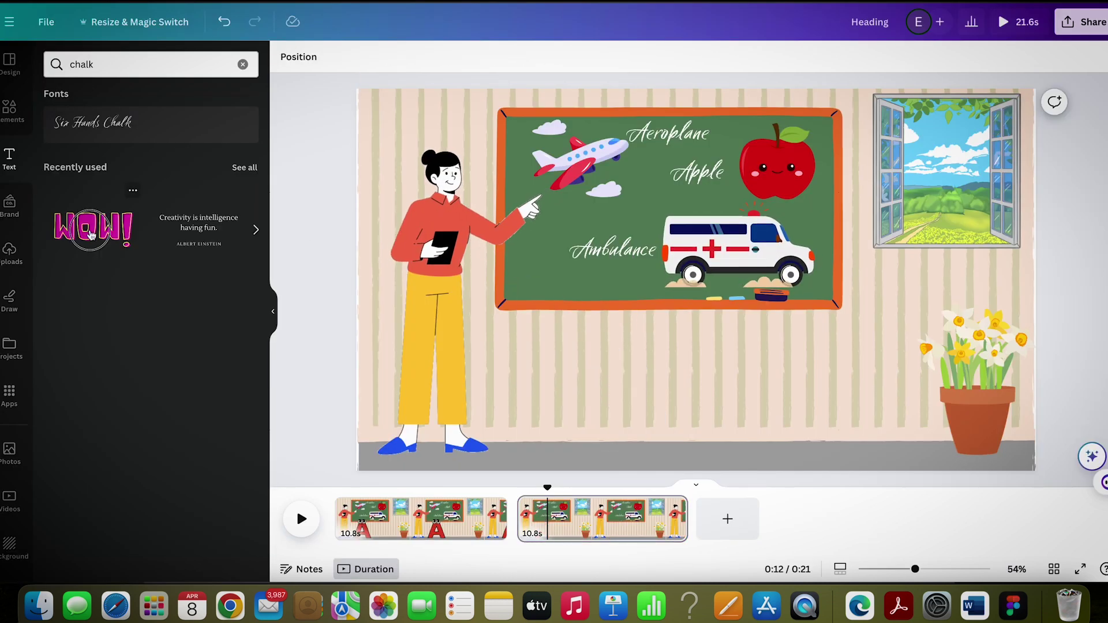
pyautogui.click(90, 232)
pyautogui.moveTo(852, 206); pyautogui.dragTo(741, 260)
pyautogui.moveTo(659, 316); pyautogui.dragTo(635, 390)
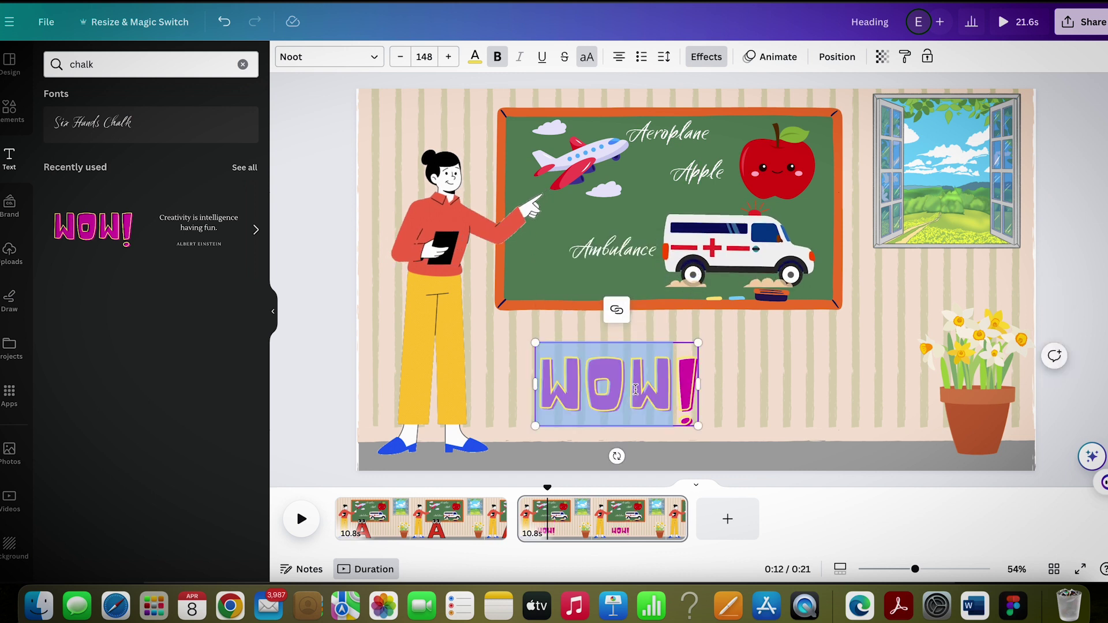
pyautogui.write('VEG')
# - Retype the heading as VEHICLES! and resize it to fit under the board
pyautogui.press('BackSpace')
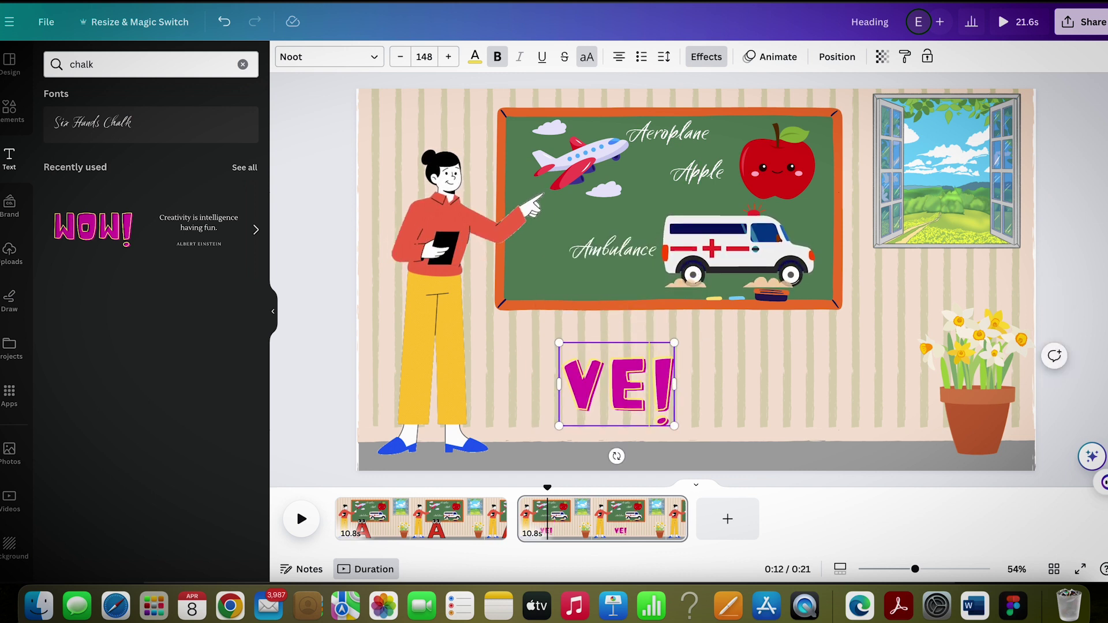
pyautogui.write('HICLES')
pyautogui.moveTo(439, 425); pyautogui.dragTo(495, 412)
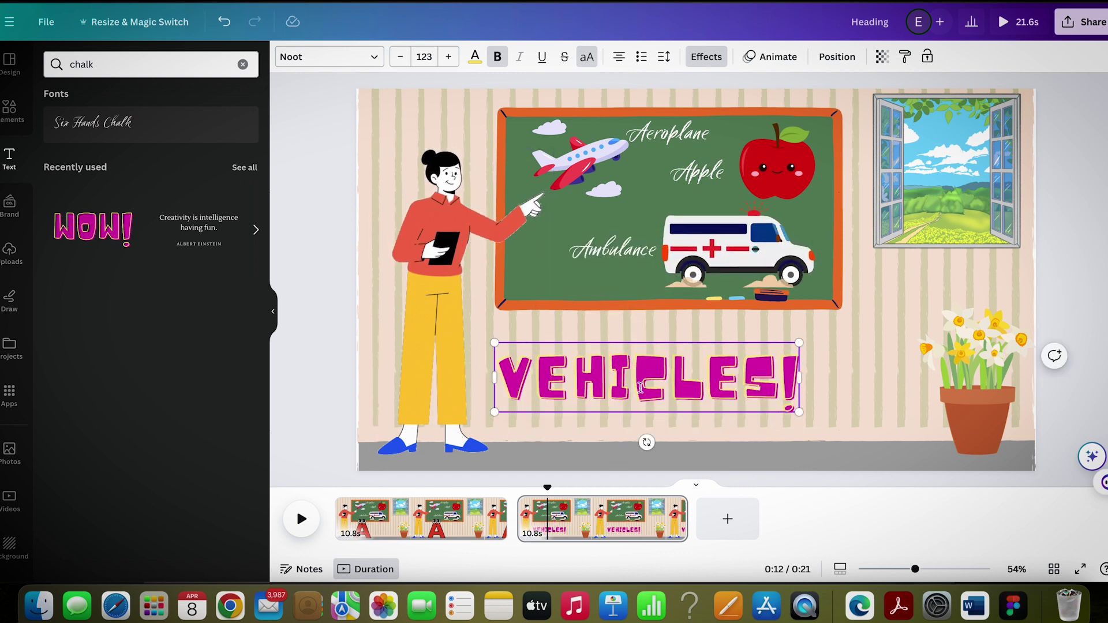
pyautogui.click(642, 387)
pyautogui.click(645, 383)
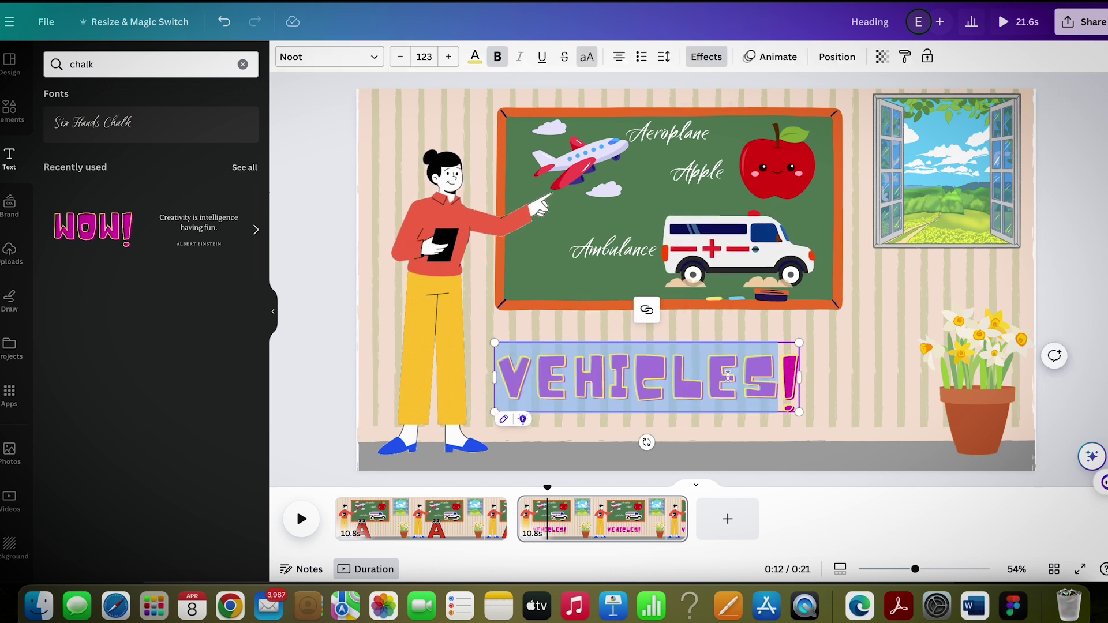
pyautogui.click(645, 381)
# - Delete every picture and label off the second page's chalkboard
pyautogui.click(603, 151)
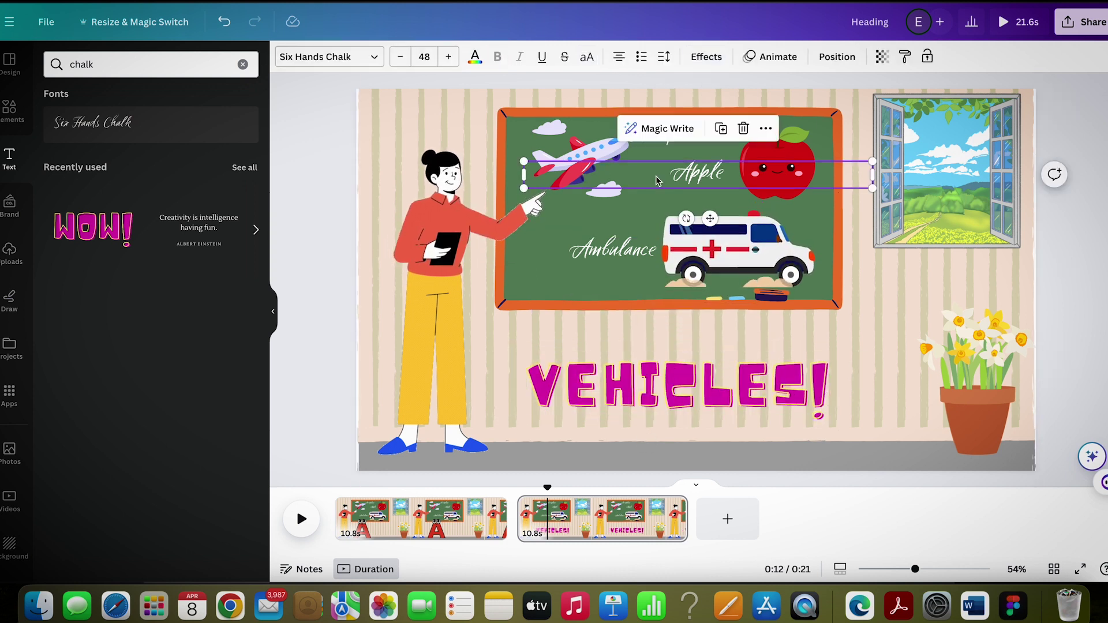
pyautogui.press('Delete')
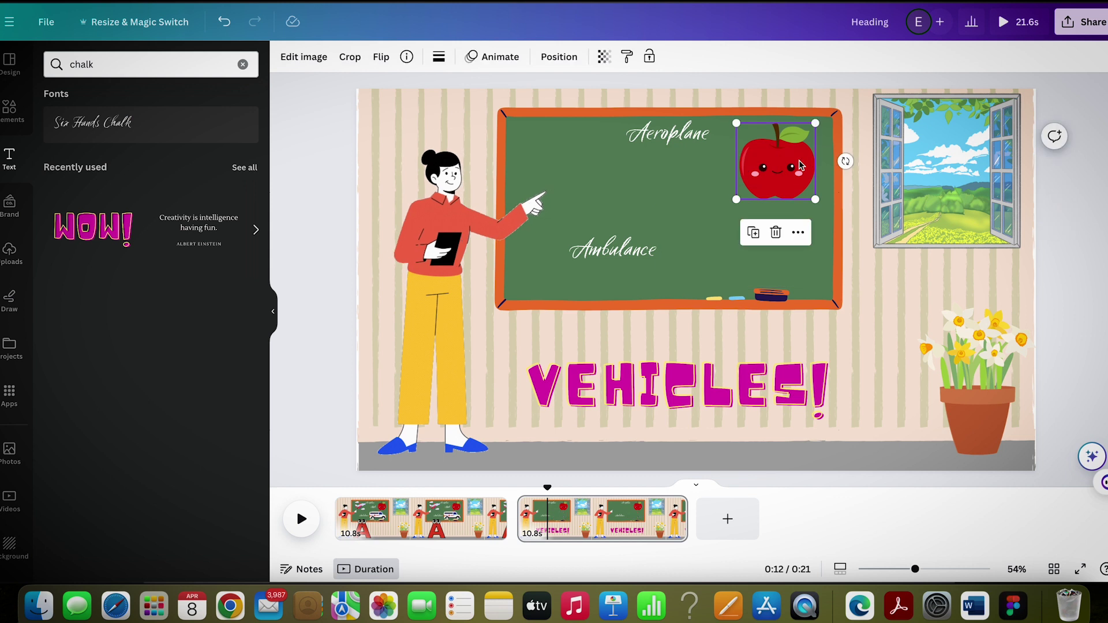
pyautogui.press('Delete')
pyautogui.press('Delete')
pyautogui.press('Delete')
pyautogui.press('Escape')
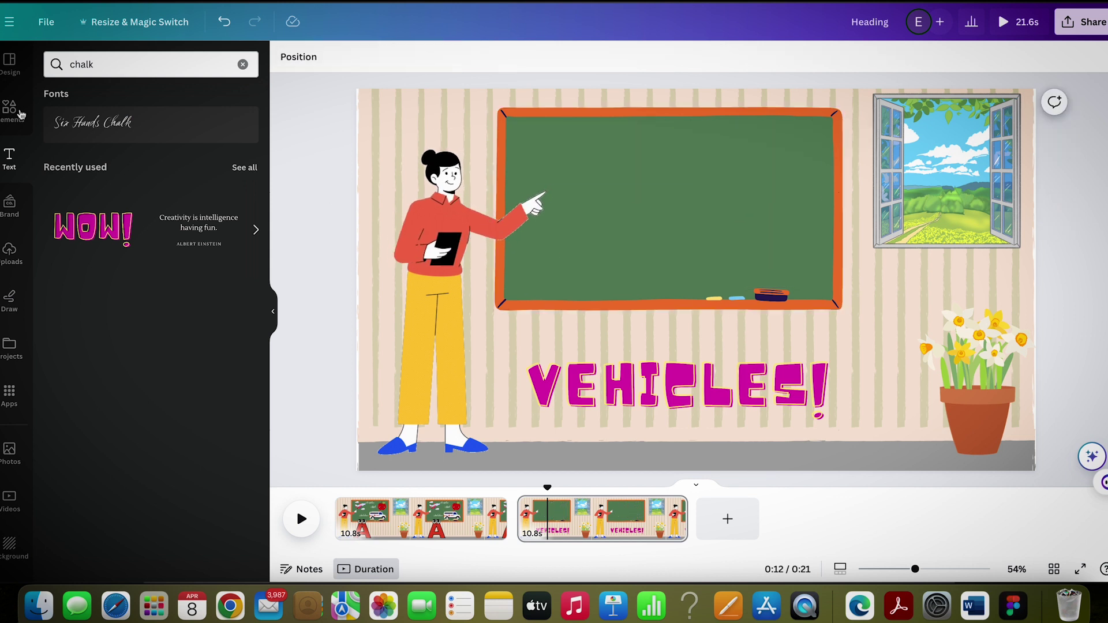
# - Add a yellow taxi to the chalkboard's top left, flipped horizontally and shrunk
pyautogui.click(8, 111)
pyautogui.click(129, 65)
pyautogui.write('Taxi')
pyautogui.press('Return')
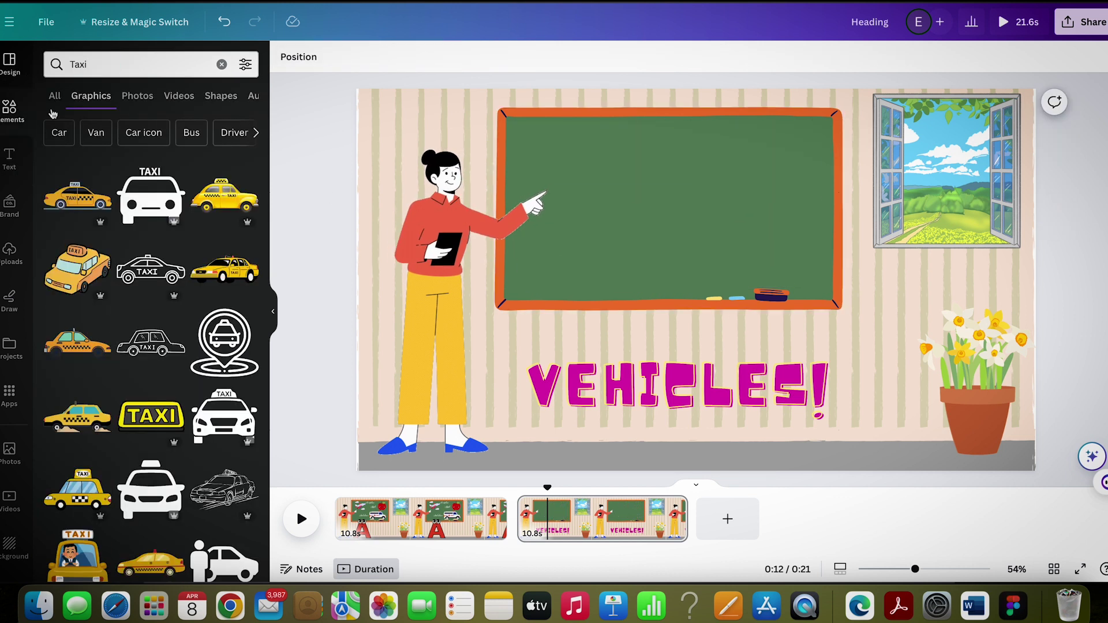
pyautogui.scroll(-1, 222, 201)
pyautogui.scroll(-5, 144, 306)
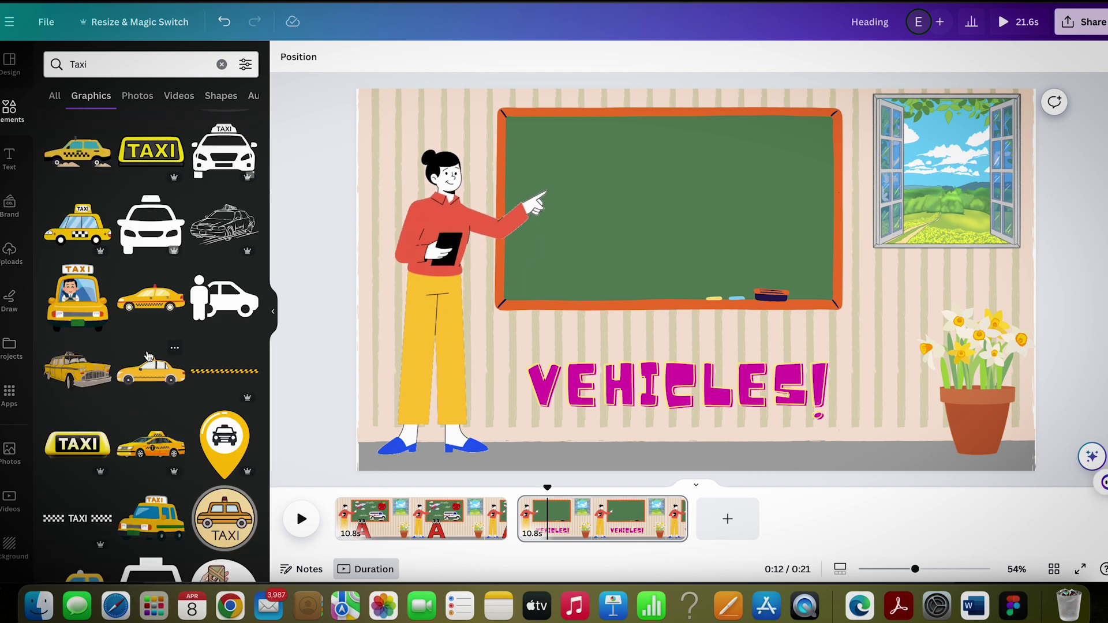
pyautogui.scroll(-2, 144, 306)
pyautogui.moveTo(127, 166)
pyautogui.mouseDown()
pyautogui.moveTo(700, 274)
pyautogui.moveTo(528, 182)
pyautogui.mouseUp()
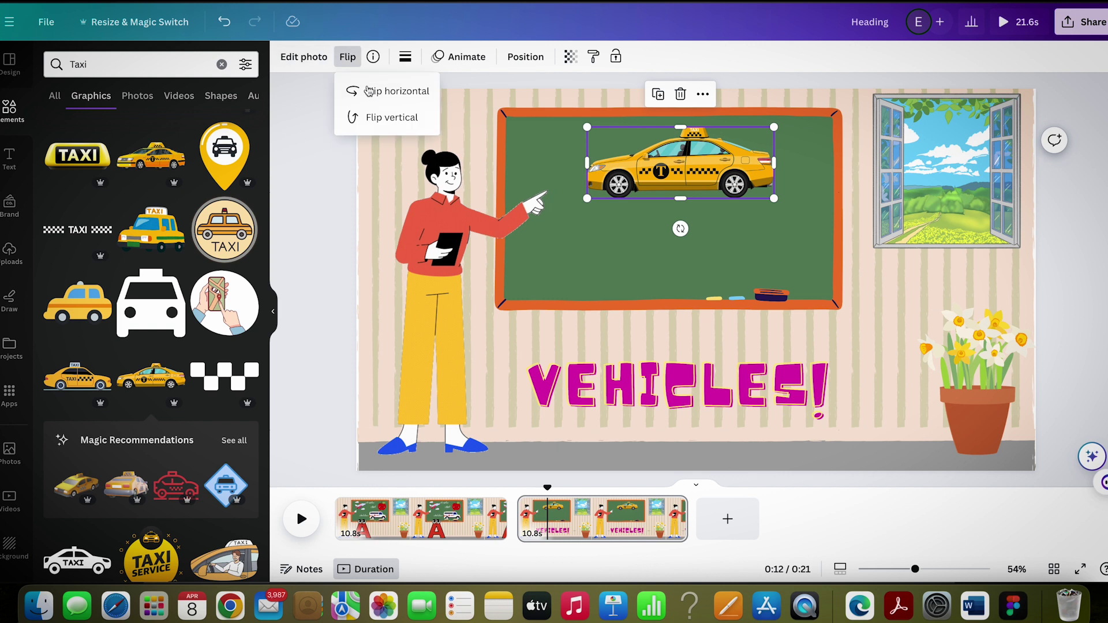
pyautogui.click(368, 90)
pyautogui.moveTo(688, 162); pyautogui.dragTo(636, 154)
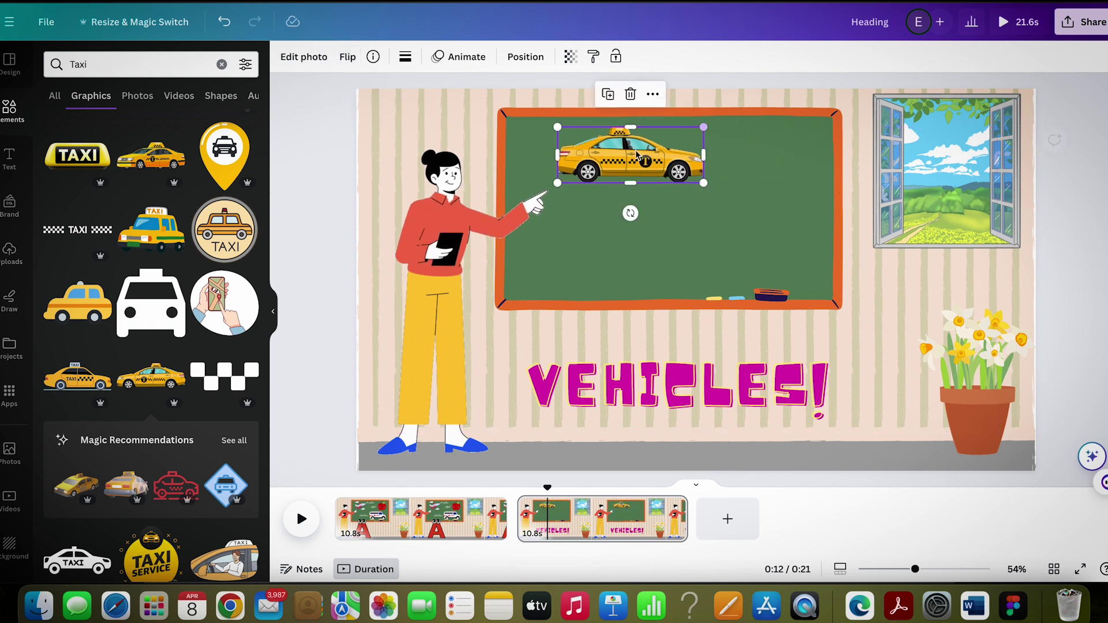
# - Add a white police car with a star, shrunk onto the board below the taxi
pyautogui.doubleClick(96, 64)
pyautogui.write('police car')
pyautogui.press('Return')
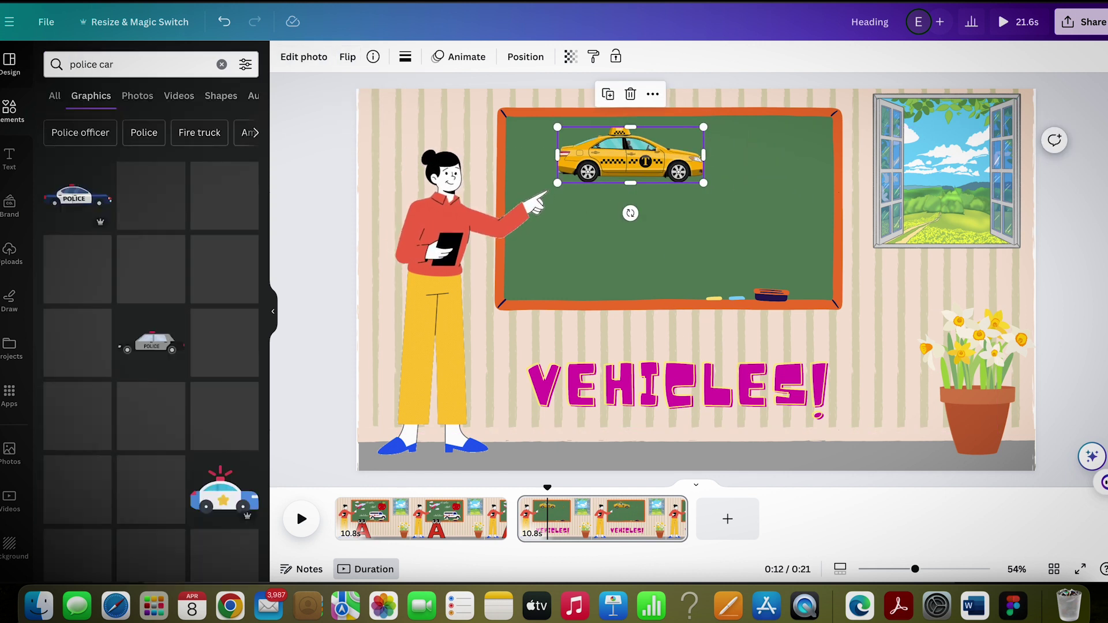
pyautogui.scroll(-3, 182, 312)
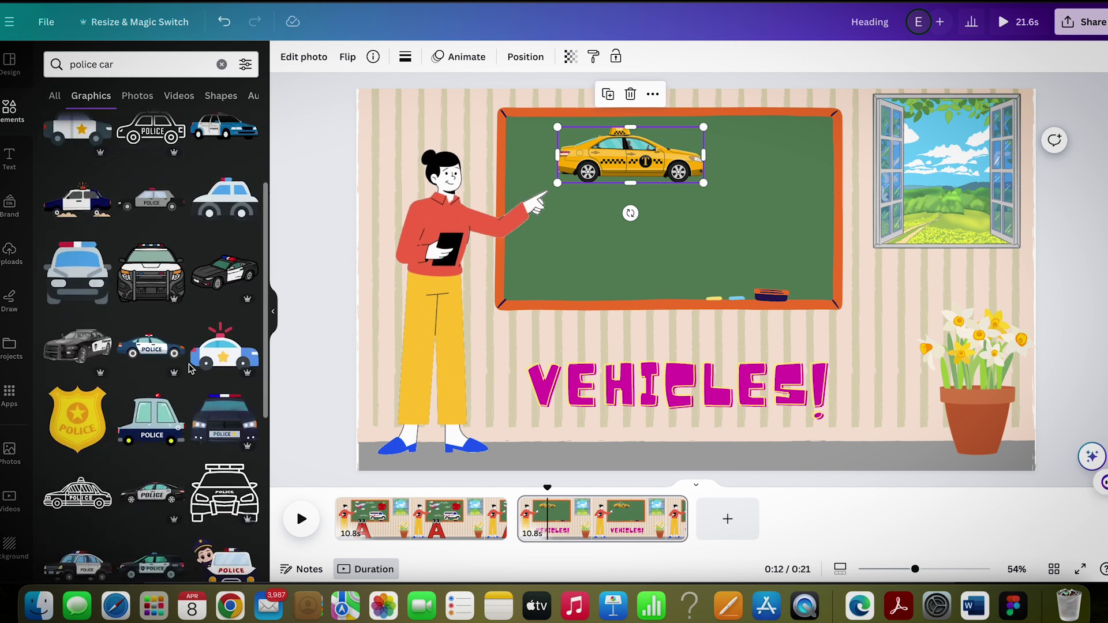
pyautogui.scroll(-3, 185, 338)
pyautogui.scroll(-3, 189, 368)
pyautogui.scroll(-3, 188, 367)
pyautogui.scroll(-1, 185, 355)
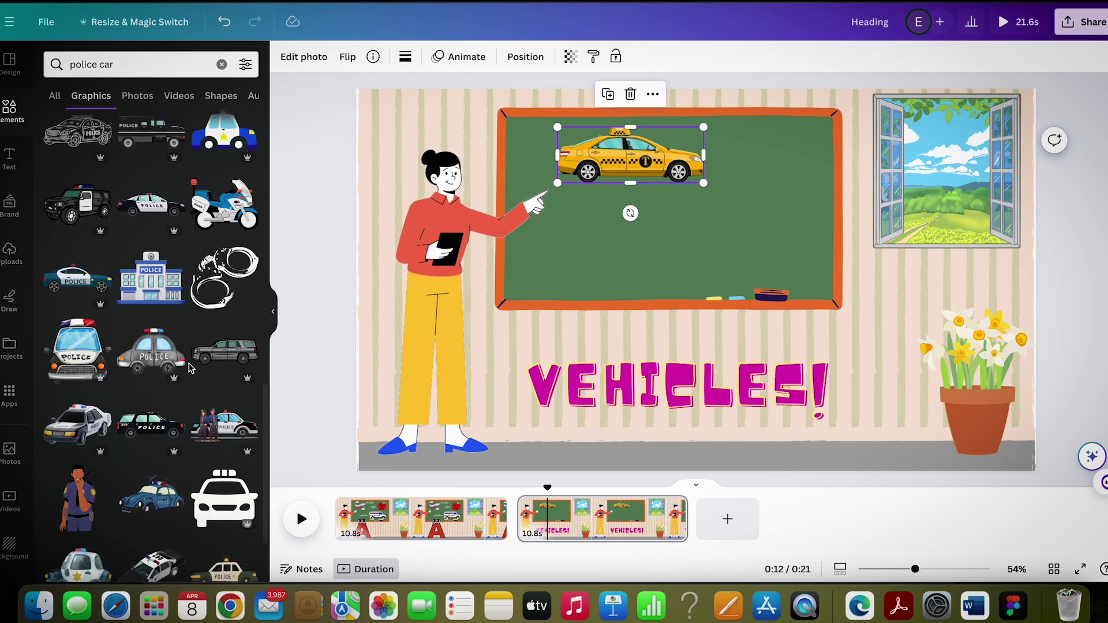
pyautogui.click(77, 204)
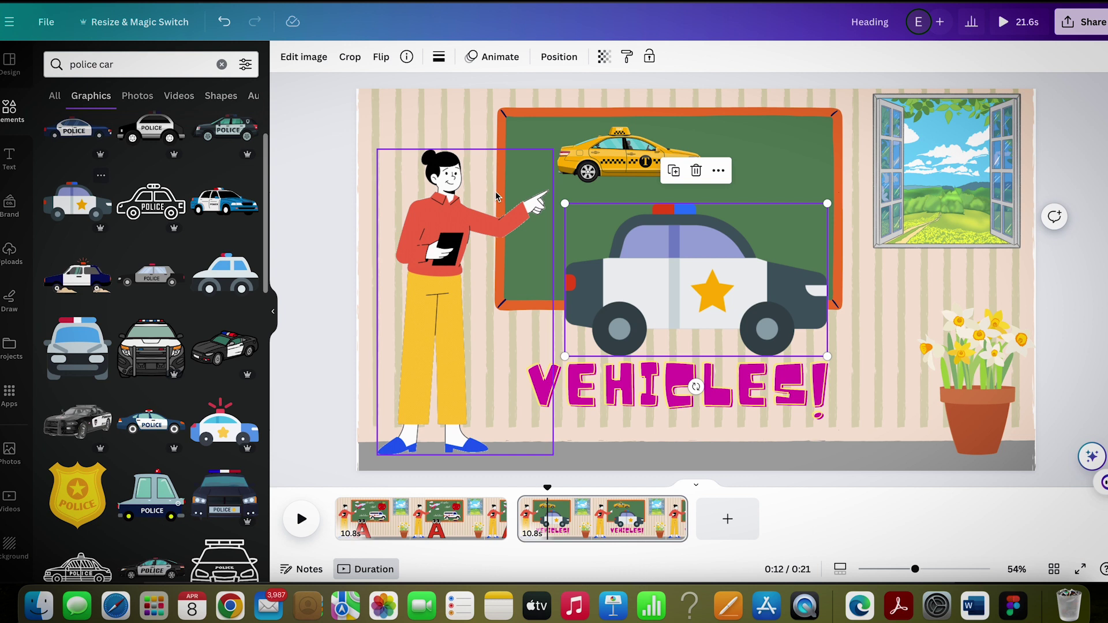
pyautogui.moveTo(727, 274); pyautogui.dragTo(625, 221)
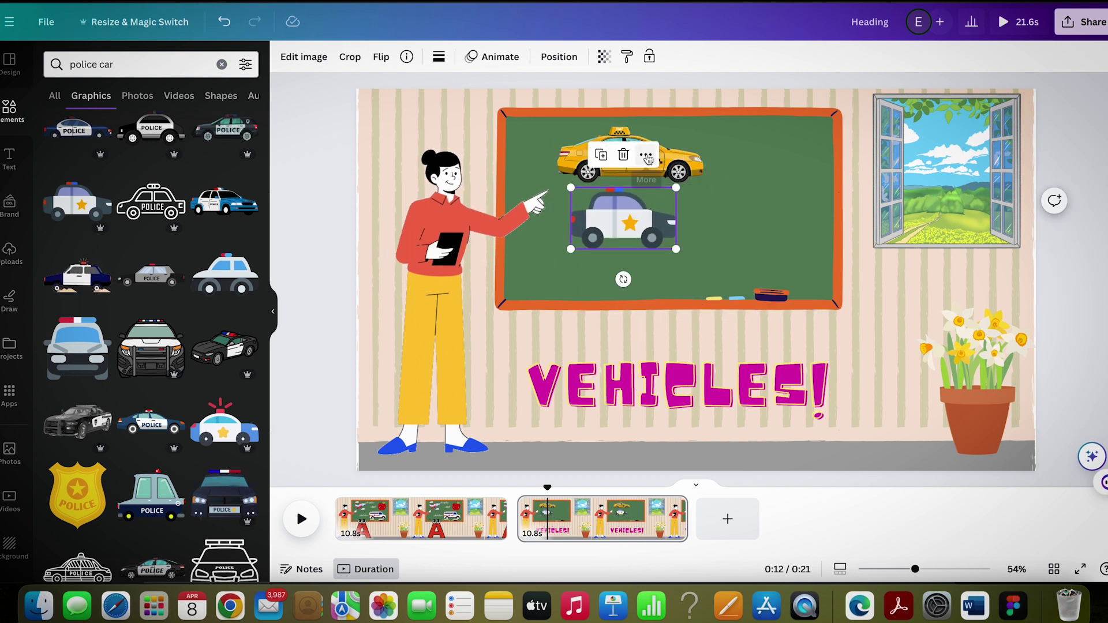
pyautogui.click(762, 251)
# - Add a long red fire truck, shrunk and placed below the police car
pyautogui.tripleClick(110, 60)
pyautogui.write('fire')
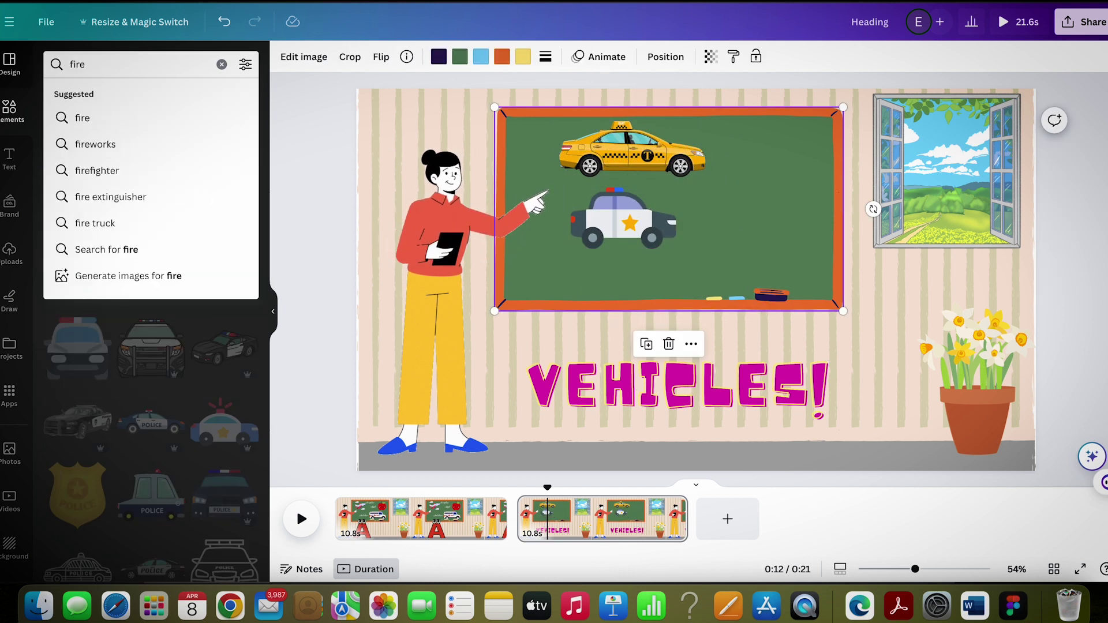
pyautogui.write(' truck')
pyautogui.press('Return')
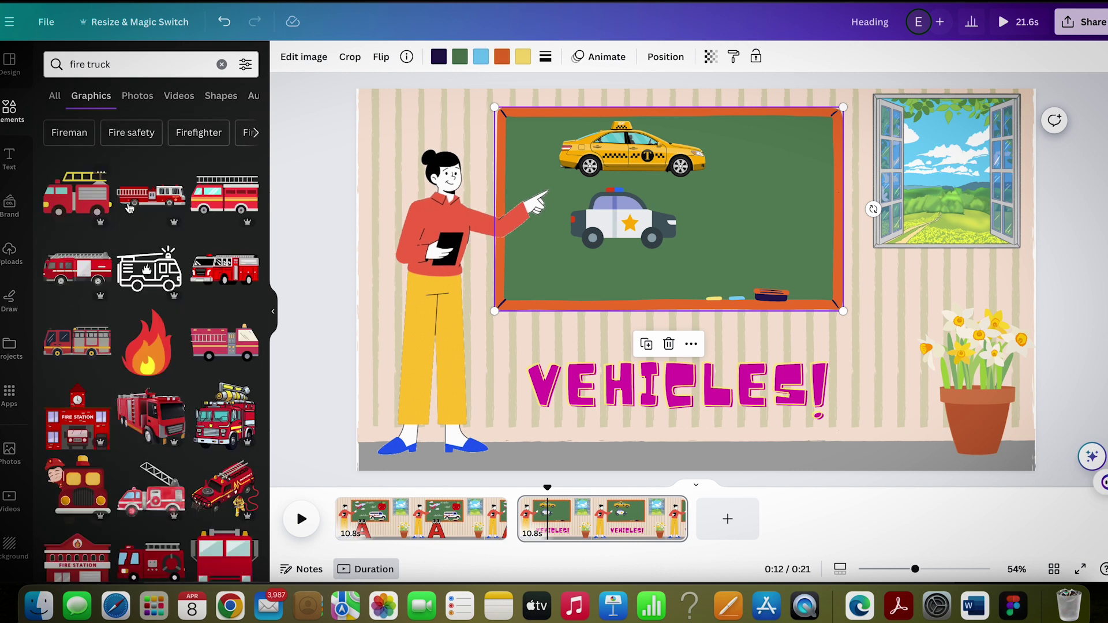
pyautogui.click(151, 195)
pyautogui.moveTo(997, 184); pyautogui.dragTo(742, 264)
pyautogui.moveTo(572, 330); pyautogui.dragTo(630, 273)
pyautogui.moveTo(730, 309); pyautogui.dragTo(684, 288)
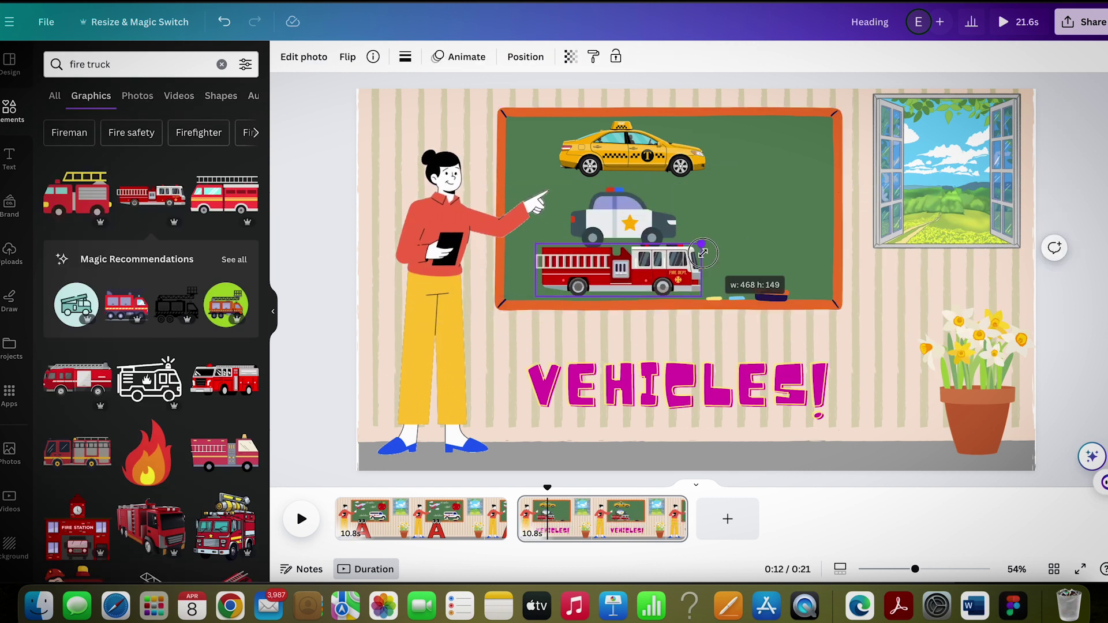
# - Nudge the police car up and shrink the taxi so the three vehicles match in size
pyautogui.click(623, 216)
pyautogui.moveTo(623, 216); pyautogui.dragTo(624, 204)
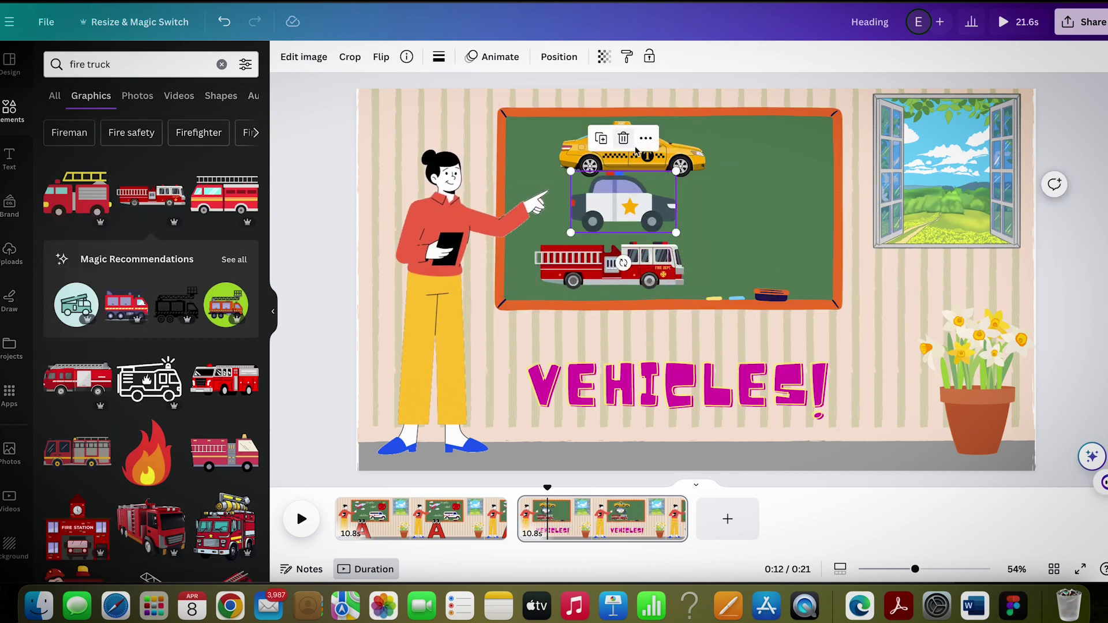
pyautogui.moveTo(705, 176); pyautogui.dragTo(677, 161)
pyautogui.moveTo(623, 204); pyautogui.dragTo(617, 204)
pyautogui.click(529, 173)
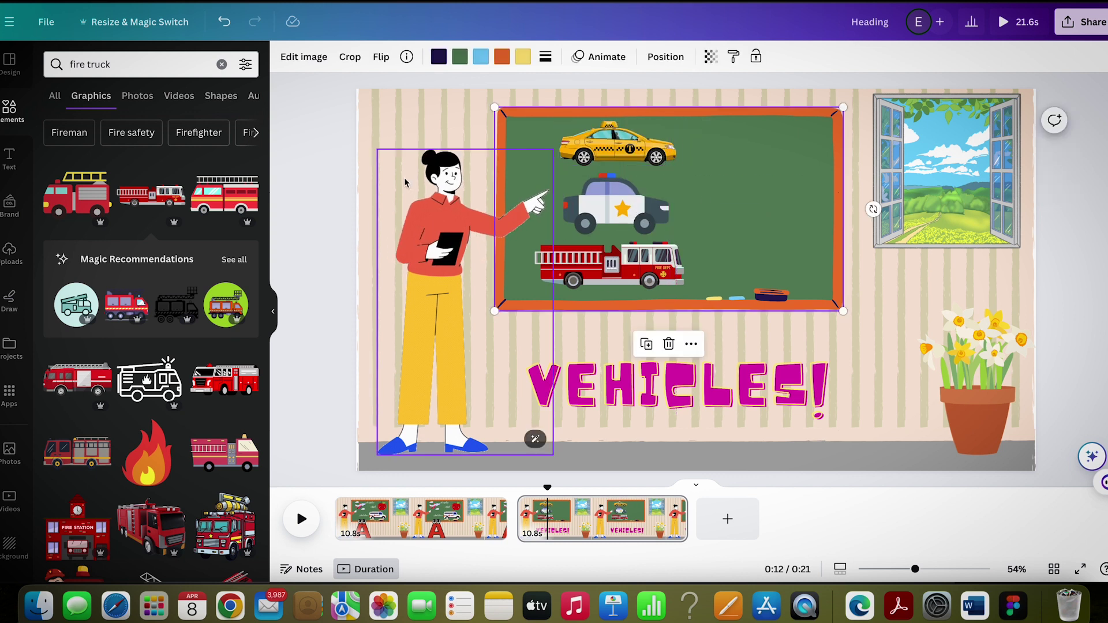
# - Write Taxi beside the taxi in Six Hands Chalk text, white at size 73
pyautogui.click(10, 158)
pyautogui.click(93, 122)
pyautogui.moveTo(668, 325); pyautogui.dragTo(738, 164)
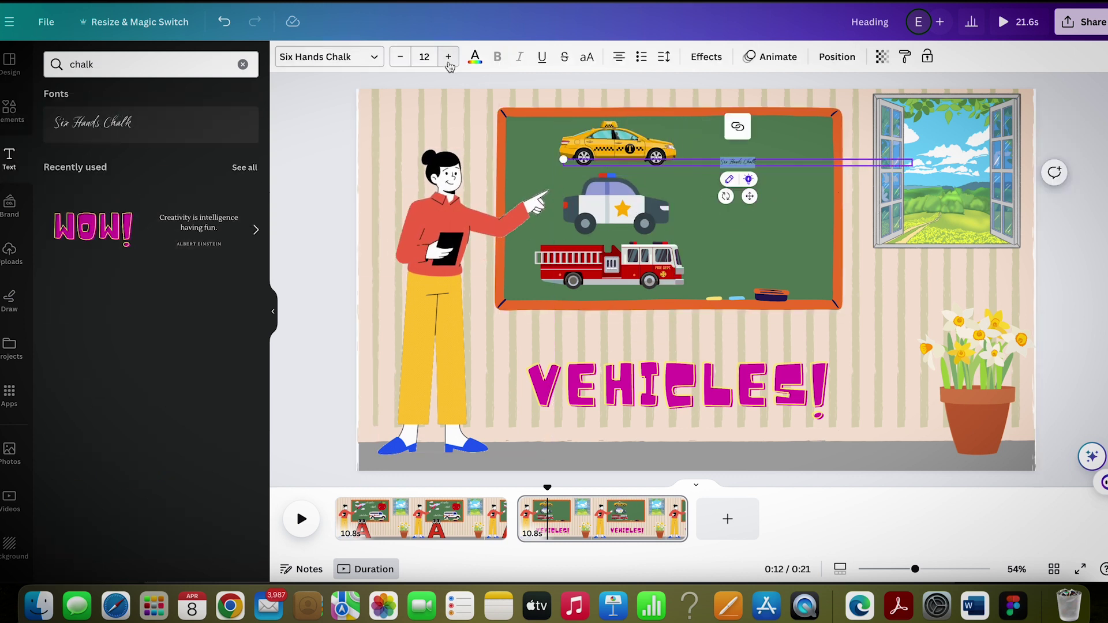
pyautogui.click(448, 56)
pyautogui.click(447, 56)
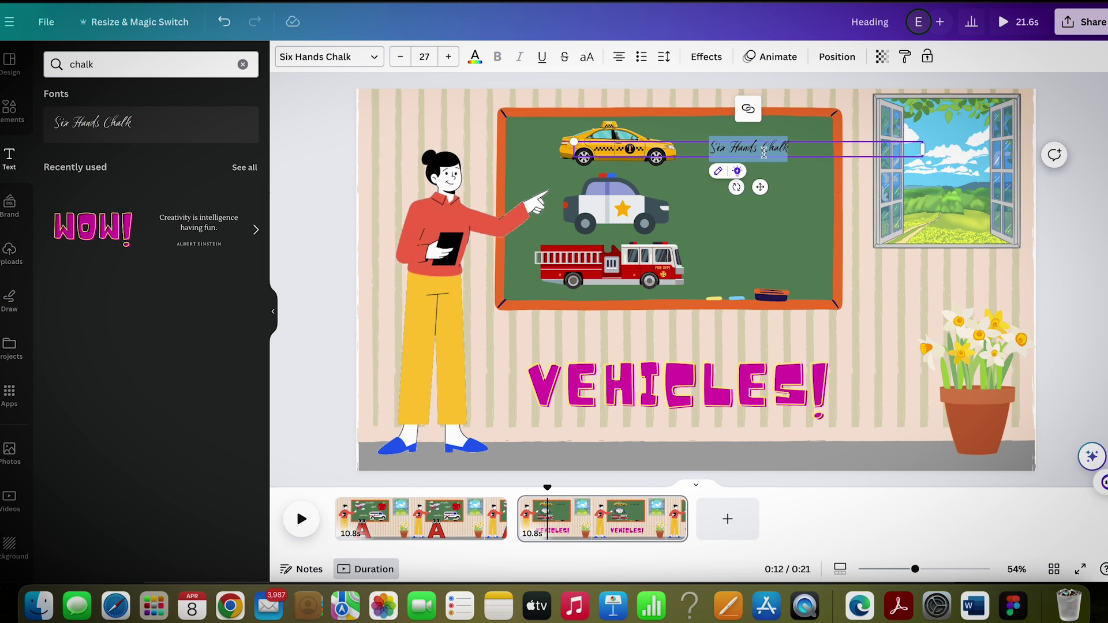
pyautogui.write('Taxi')
pyautogui.click(474, 57)
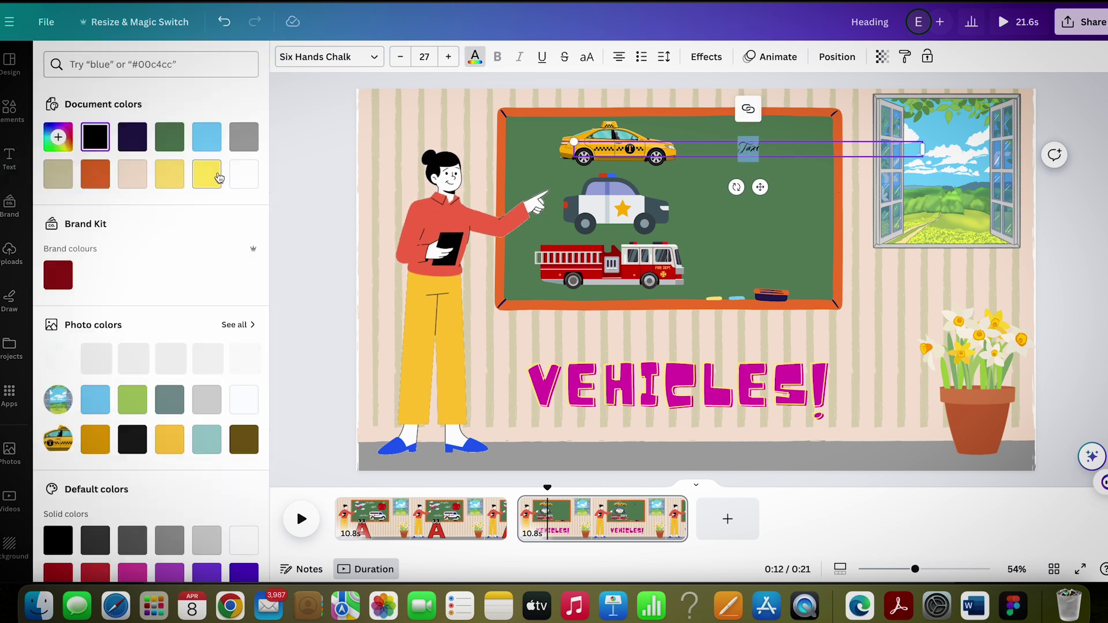
pyautogui.click(243, 174)
pyautogui.click(448, 57)
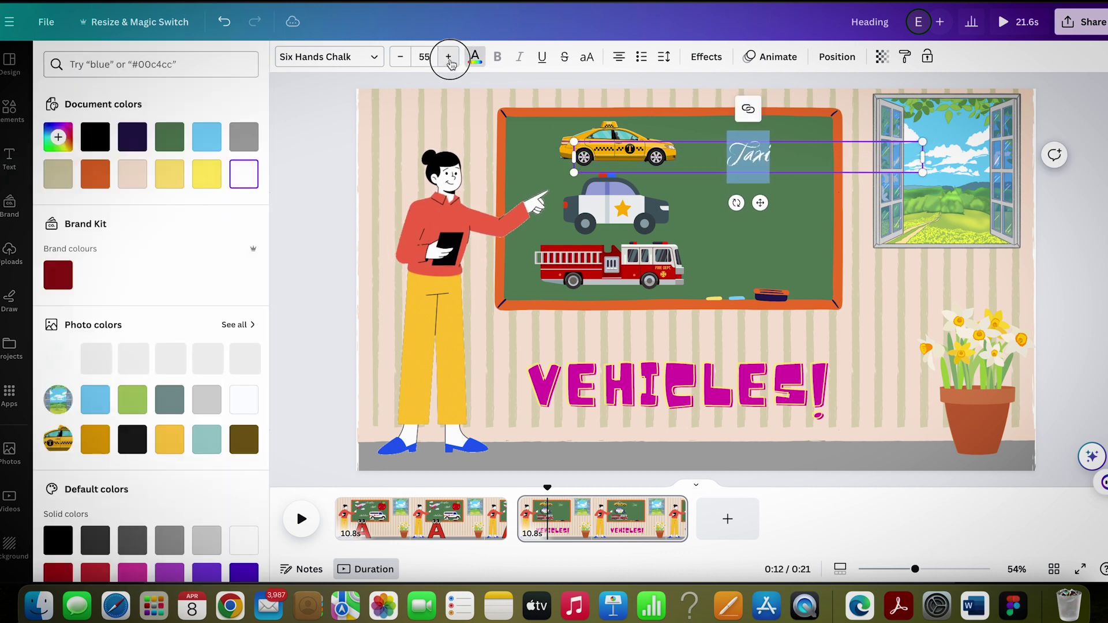
pyautogui.click(797, 208)
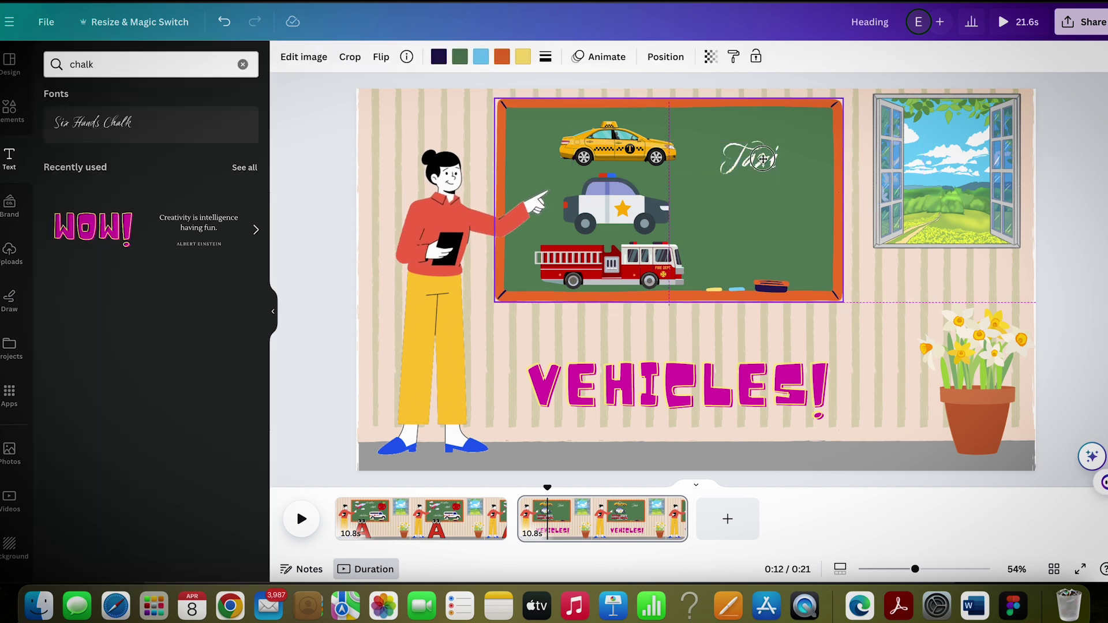
# - Copy the label as question marks beside the police car and fire truck
pyautogui.click(749, 164)
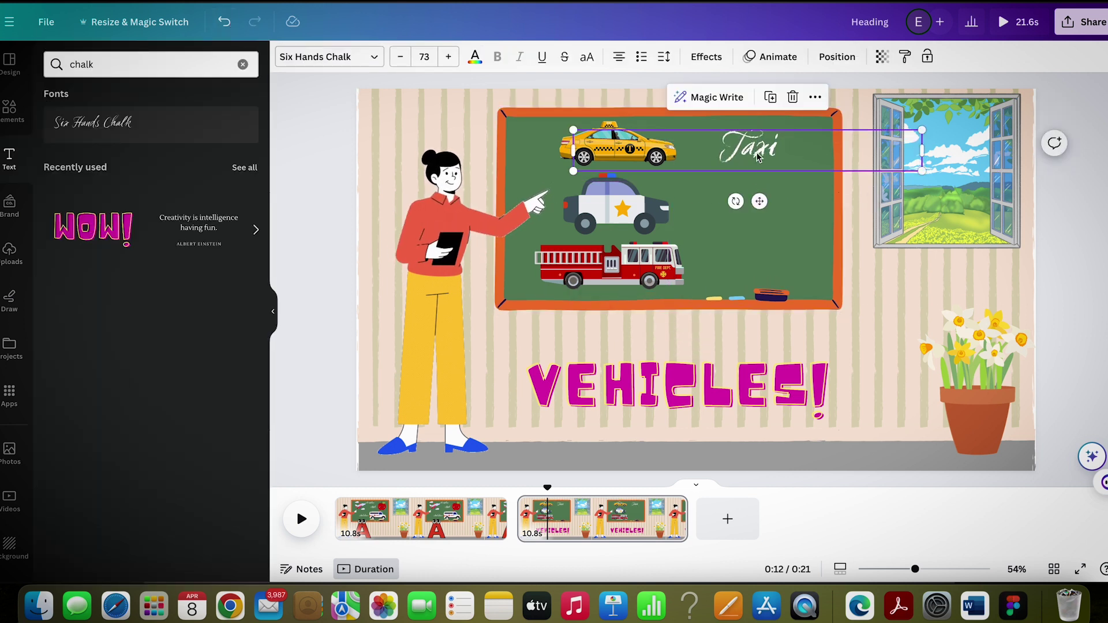
pyautogui.click(759, 230)
pyautogui.moveTo(746, 162); pyautogui.dragTo(755, 212)
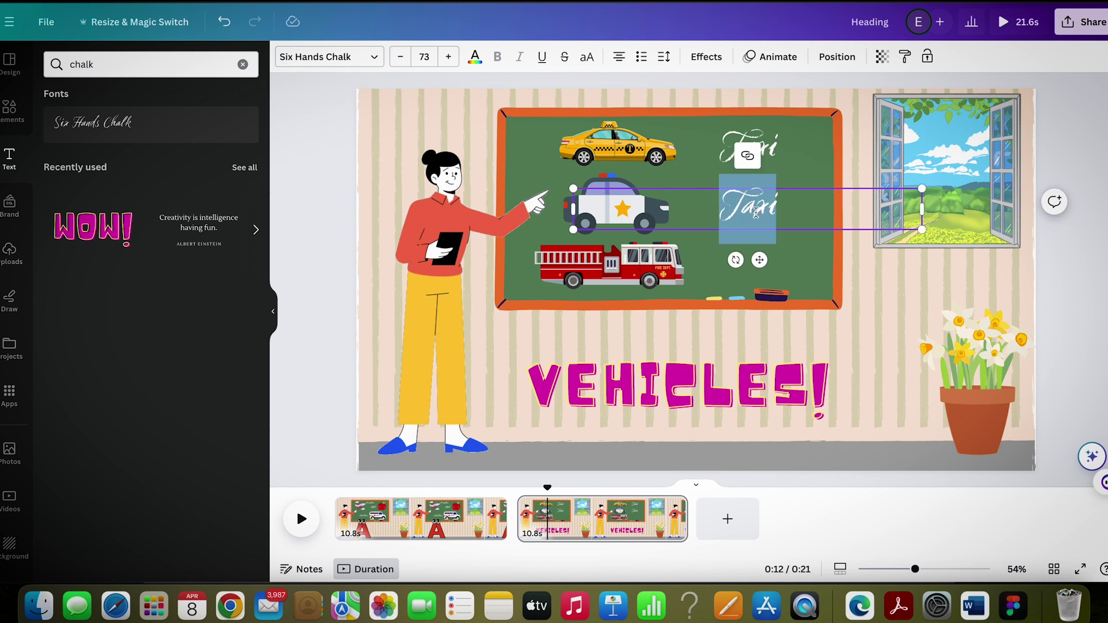
pyautogui.write('?')
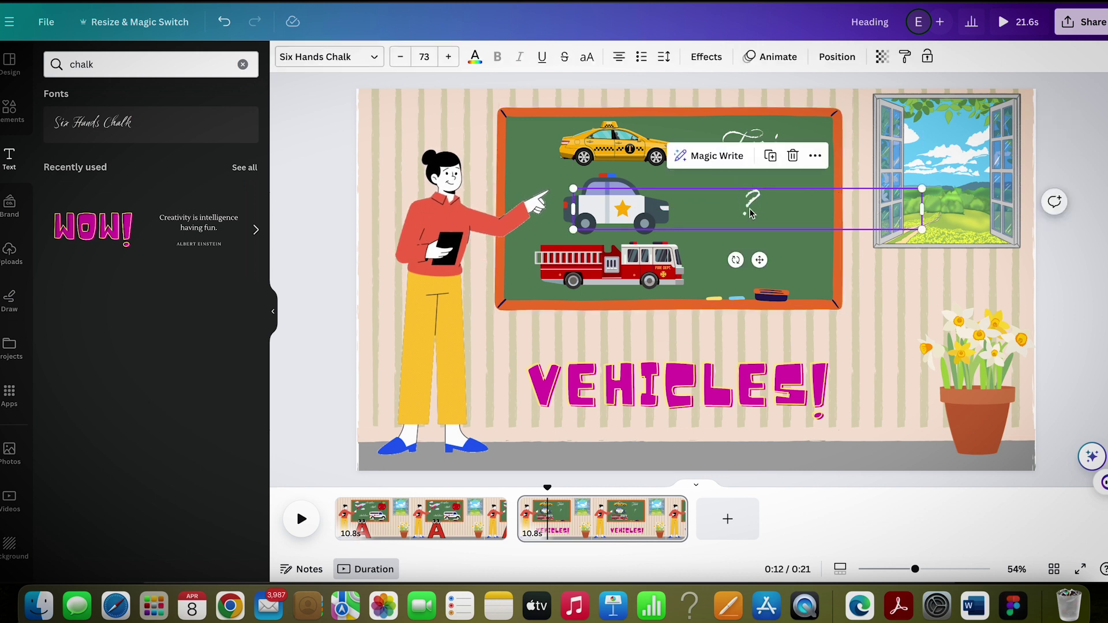
pyautogui.keyDown('alt'); pyautogui.moveTo(751, 212); pyautogui.dragTo(744, 264); pyautogui.keyUp('alt')
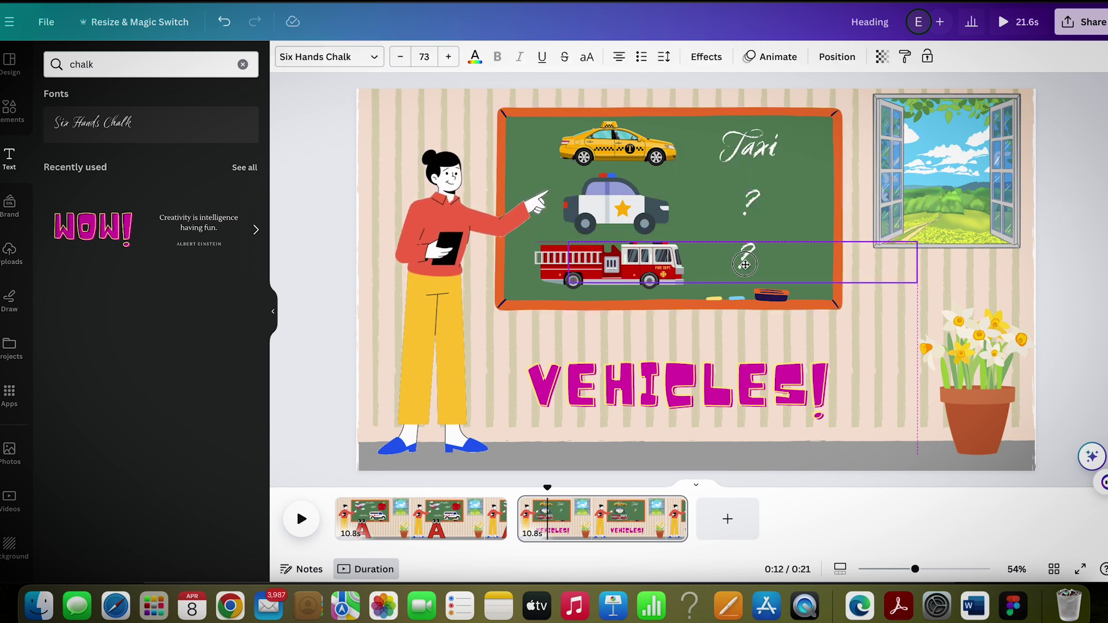
pyautogui.click(780, 277)
pyautogui.moveTo(547, 490); pyautogui.dragTo(567, 496)
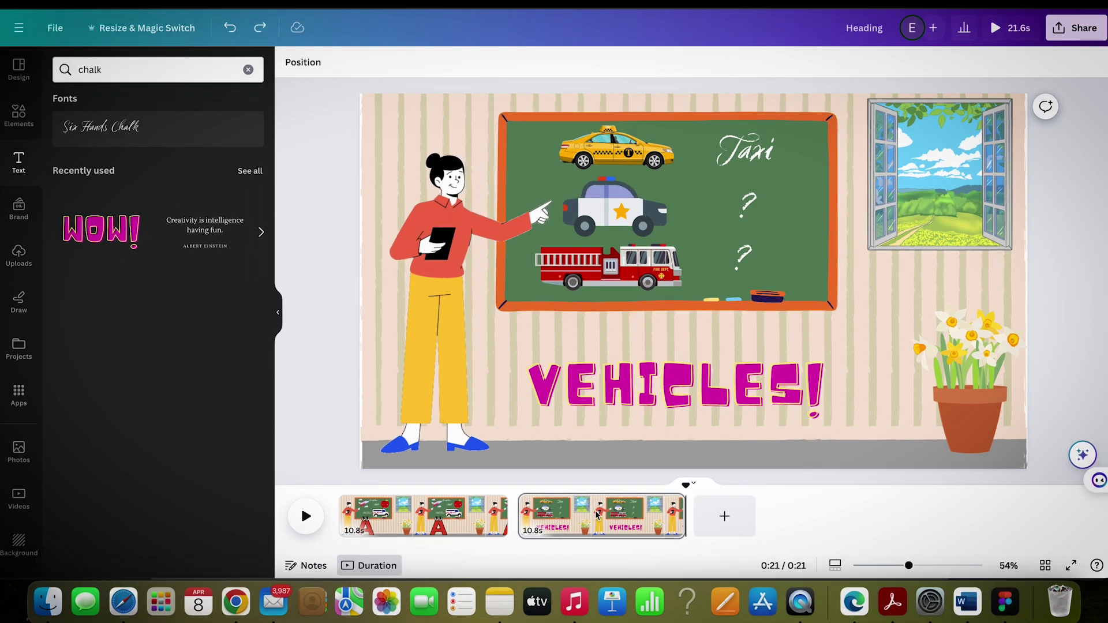
# - Duplicate the page, retitle its heading SHAPES and clear the vehicles off its chalkboard
pyautogui.rightClick(593, 259)
pyautogui.click(666, 345)
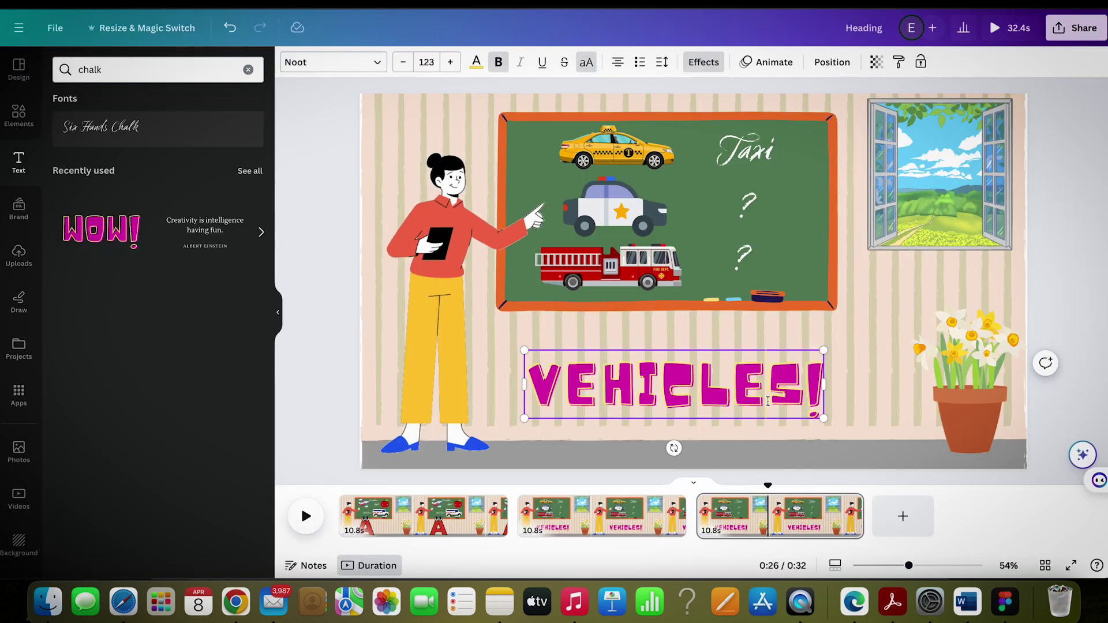
pyautogui.press('super+a')
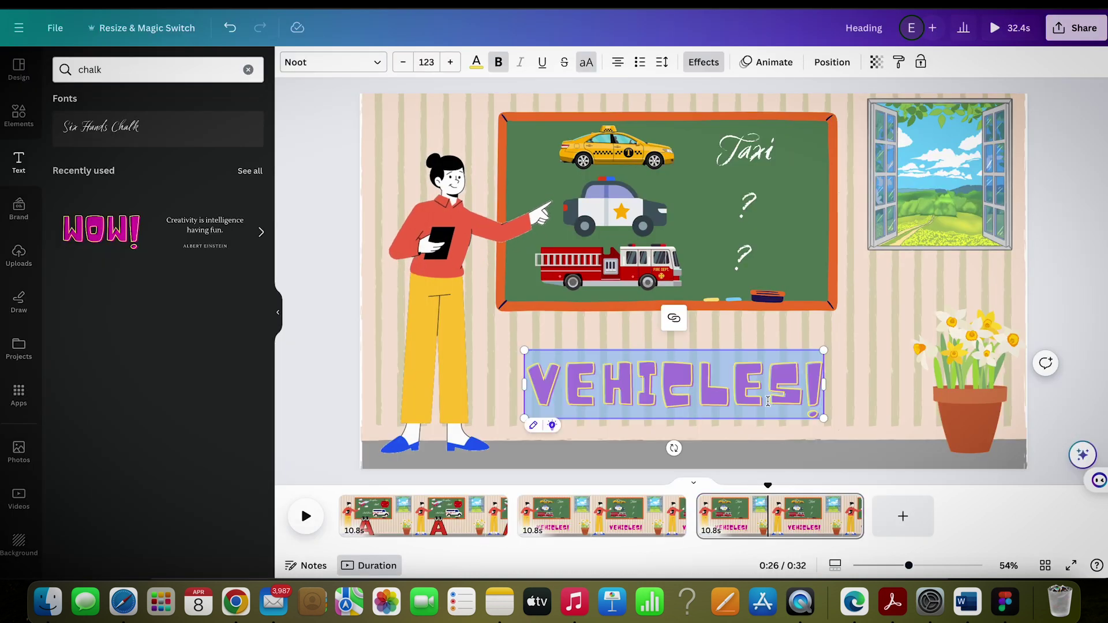
pyautogui.write('SHAPE')
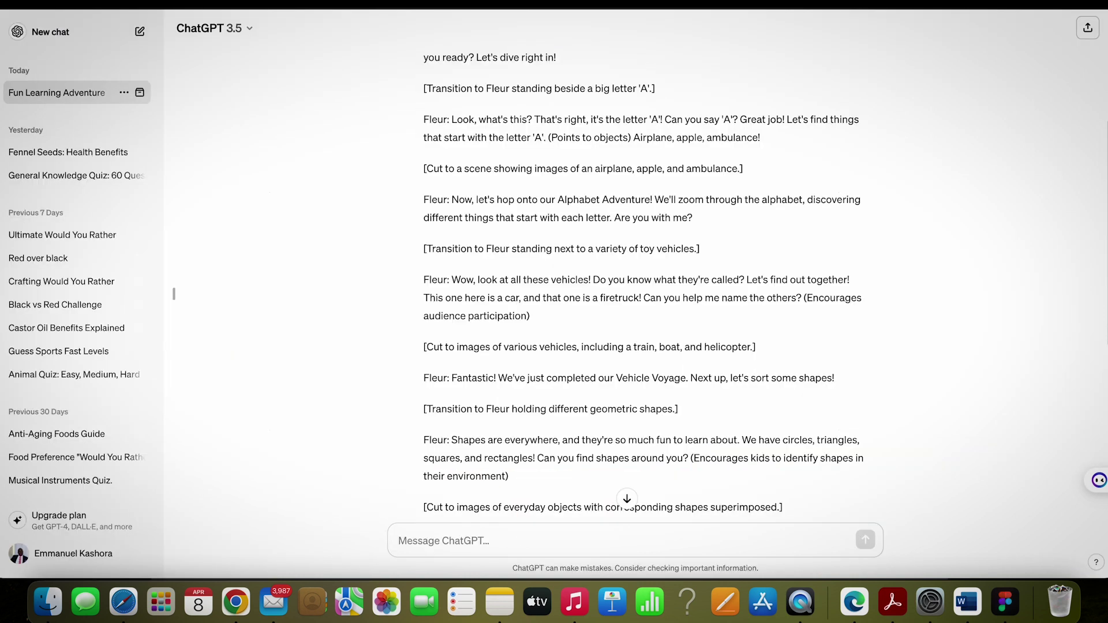
pyautogui.scroll(-5, 768, 291)
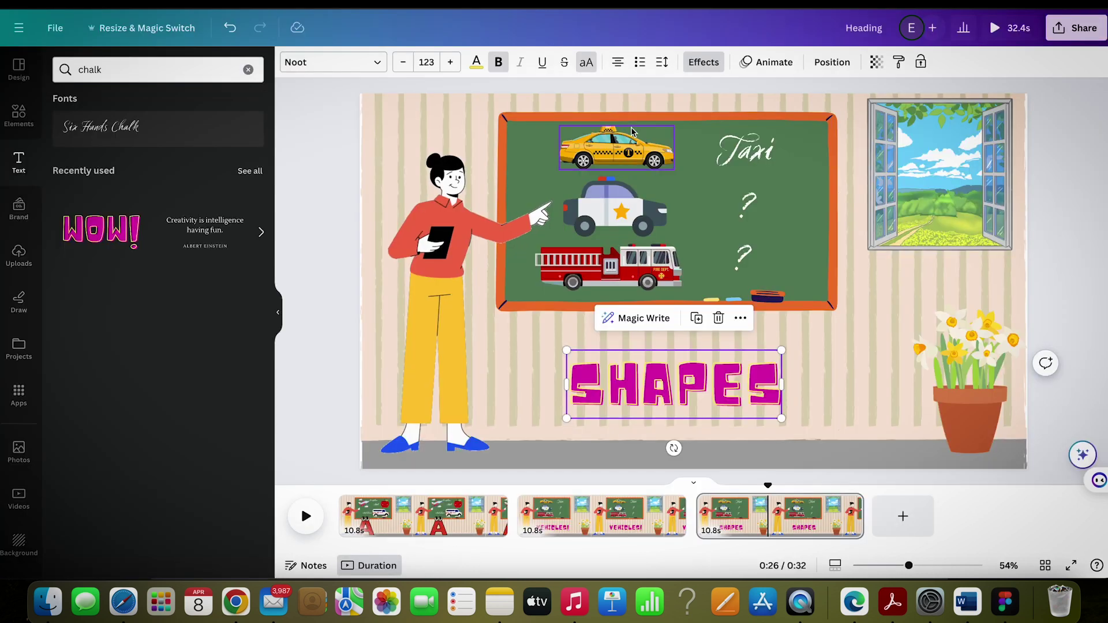
pyautogui.click(627, 149)
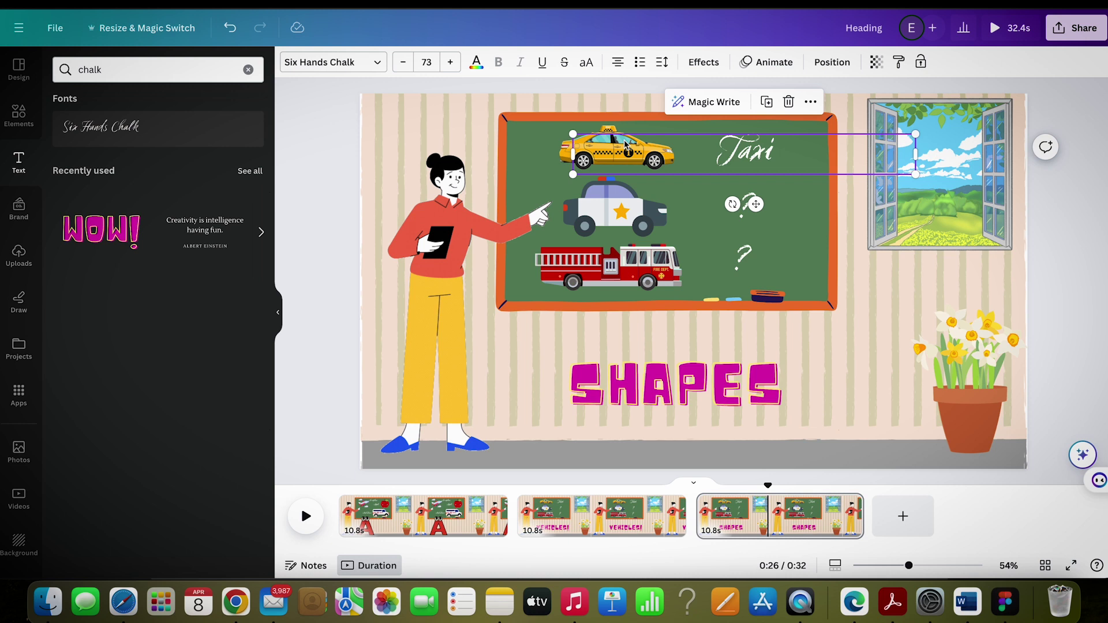
pyautogui.press('super+z')
pyautogui.press('super+z')
pyautogui.press('super+z')
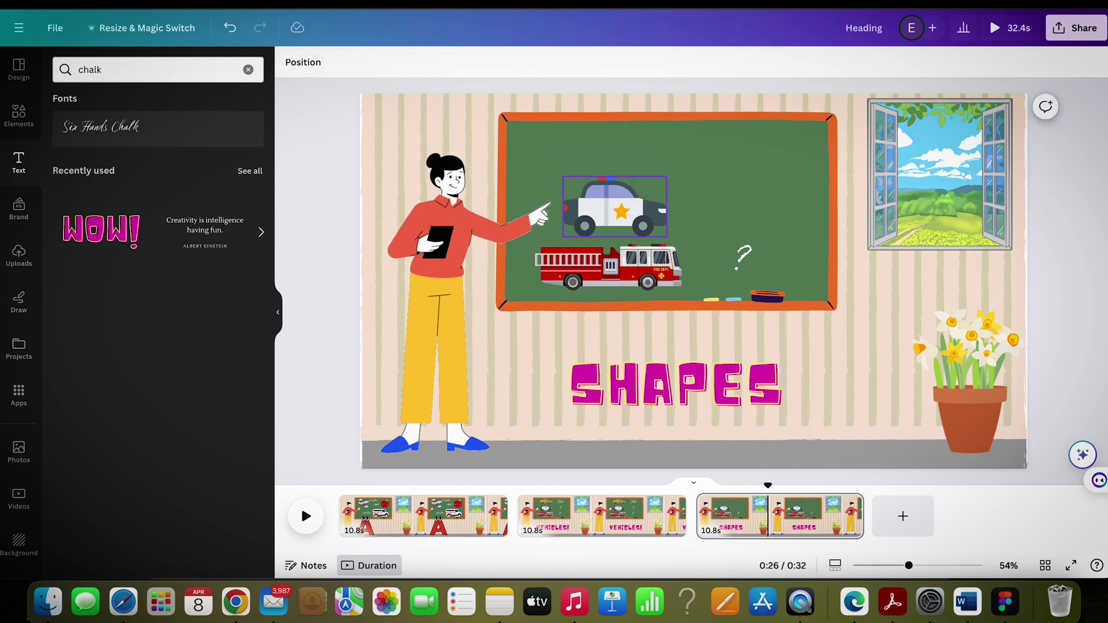
pyautogui.press('super+z')
pyautogui.press('super+z')
pyautogui.press('super+z')
pyautogui.press('super+z')
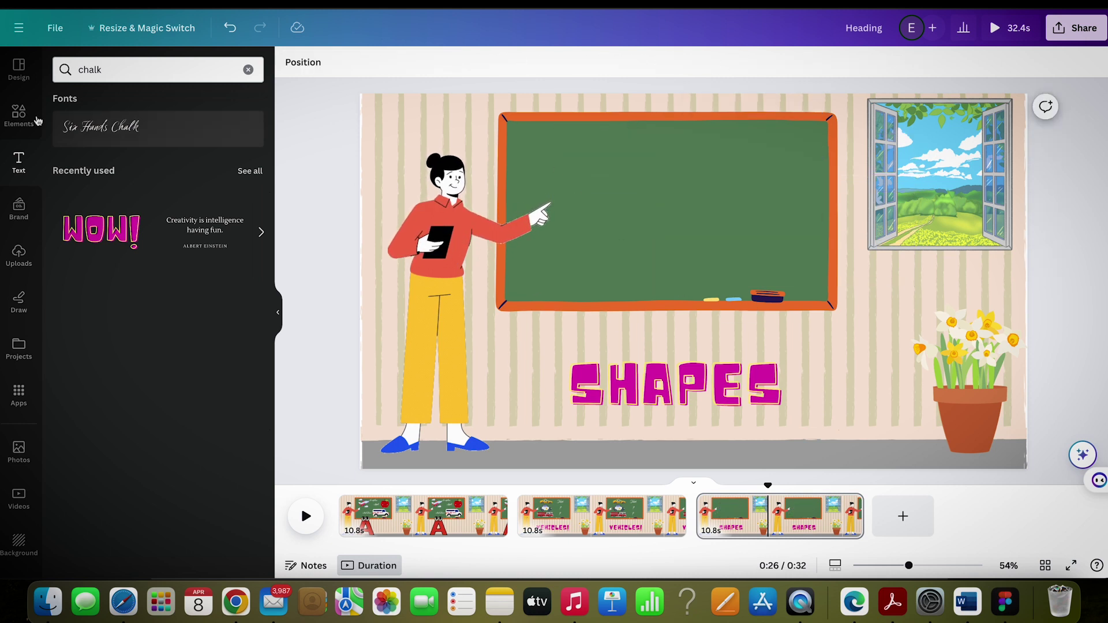
# - Add a plain white circle, shrink it and place it at the board's top-left
pyautogui.click(18, 117)
pyautogui.click(86, 69)
pyautogui.write('circ')
pyautogui.click(114, 187)
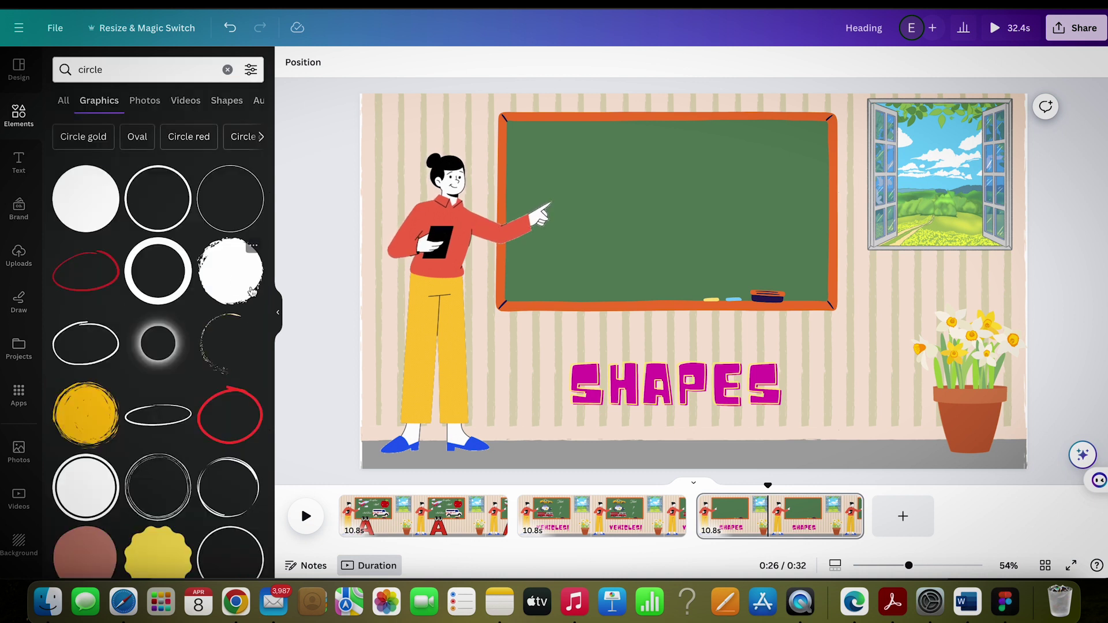
pyautogui.click(73, 221)
pyautogui.moveTo(772, 202); pyautogui.dragTo(684, 286)
pyautogui.moveTo(644, 322); pyautogui.dragTo(569, 168)
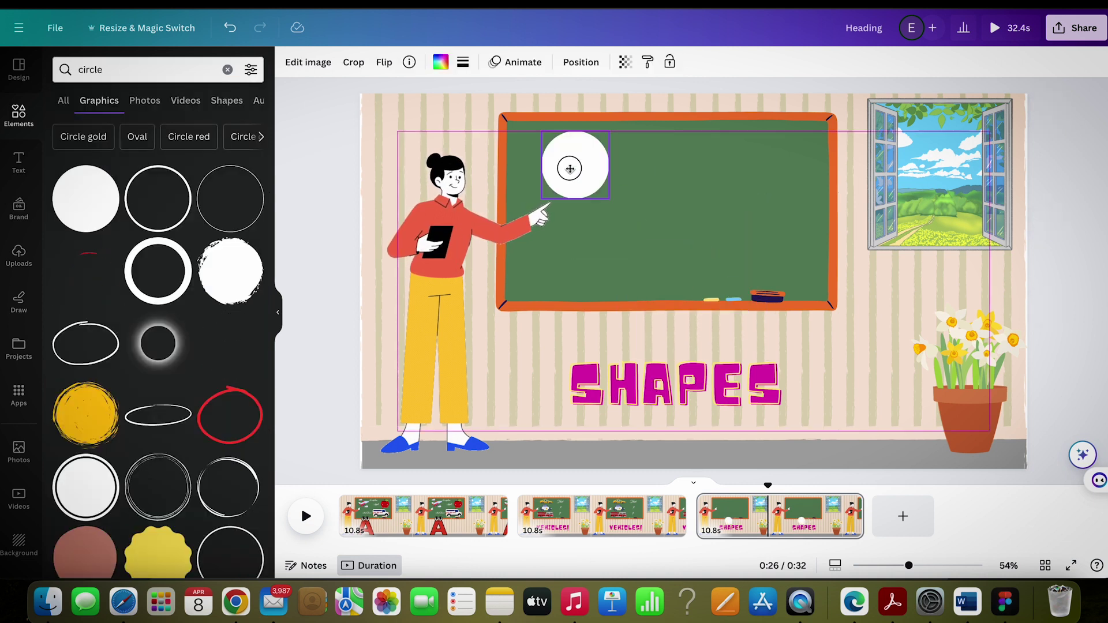
# - Add a triangle, colour it white, shrink it and place it at the board's top-right
pyautogui.click(79, 69)
pyautogui.write('tri')
pyautogui.click(86, 129)
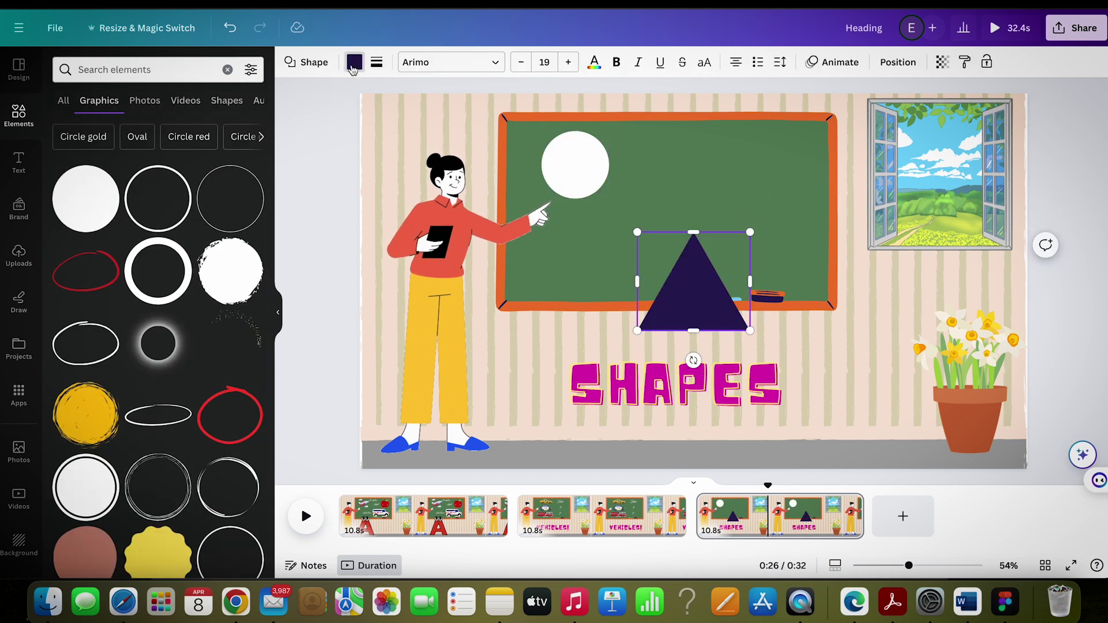
pyautogui.click(354, 62)
pyautogui.click(249, 177)
pyautogui.moveTo(722, 319); pyautogui.dragTo(770, 214)
pyautogui.moveTo(687, 228); pyautogui.dragTo(710, 202)
# - Add a white rectangle, shrink it to about 212×190 and place it beside the teacher's hand
pyautogui.click(156, 69)
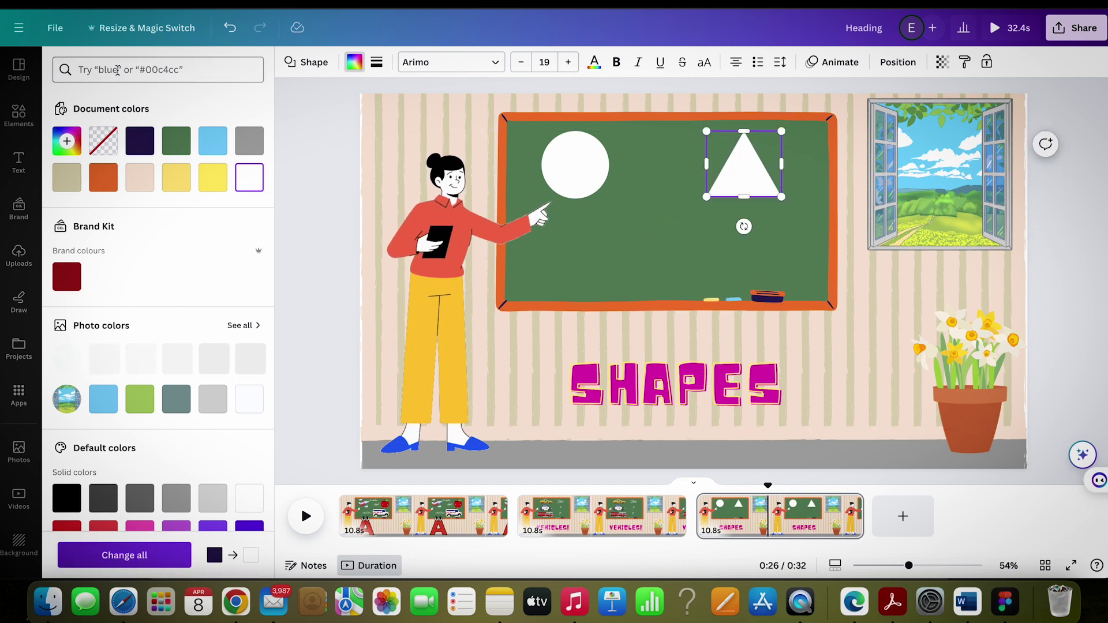
pyautogui.write('RE')
pyautogui.press('BackSpace')
pyautogui.press('BackSpace')
pyautogui.press('Escape')
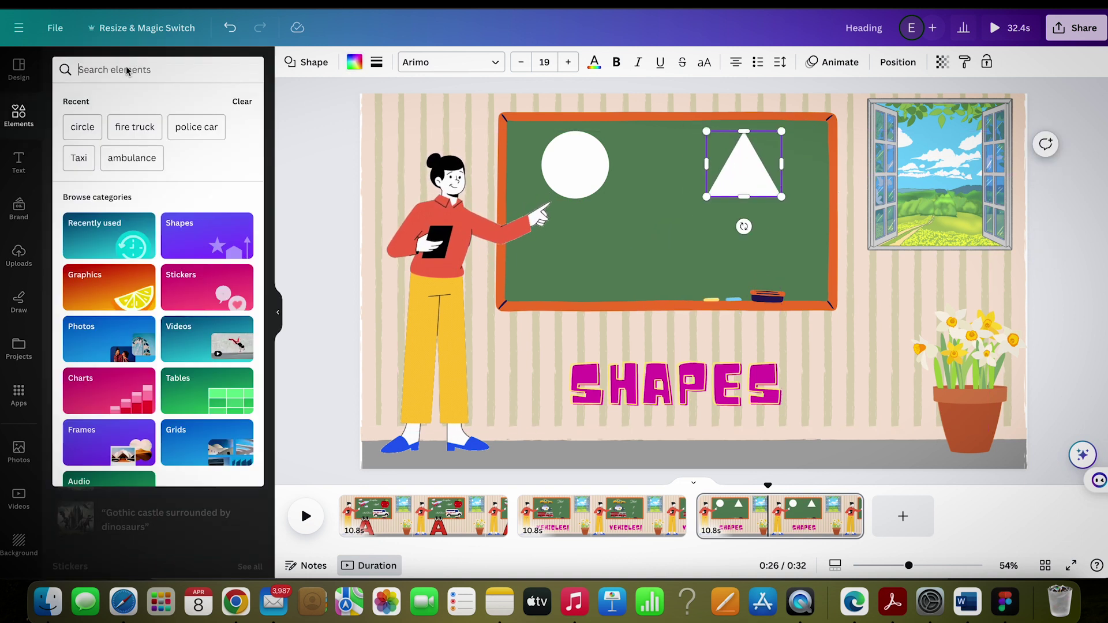
pyautogui.write('rec')
pyautogui.click(104, 128)
pyautogui.click(354, 61)
pyautogui.click(249, 176)
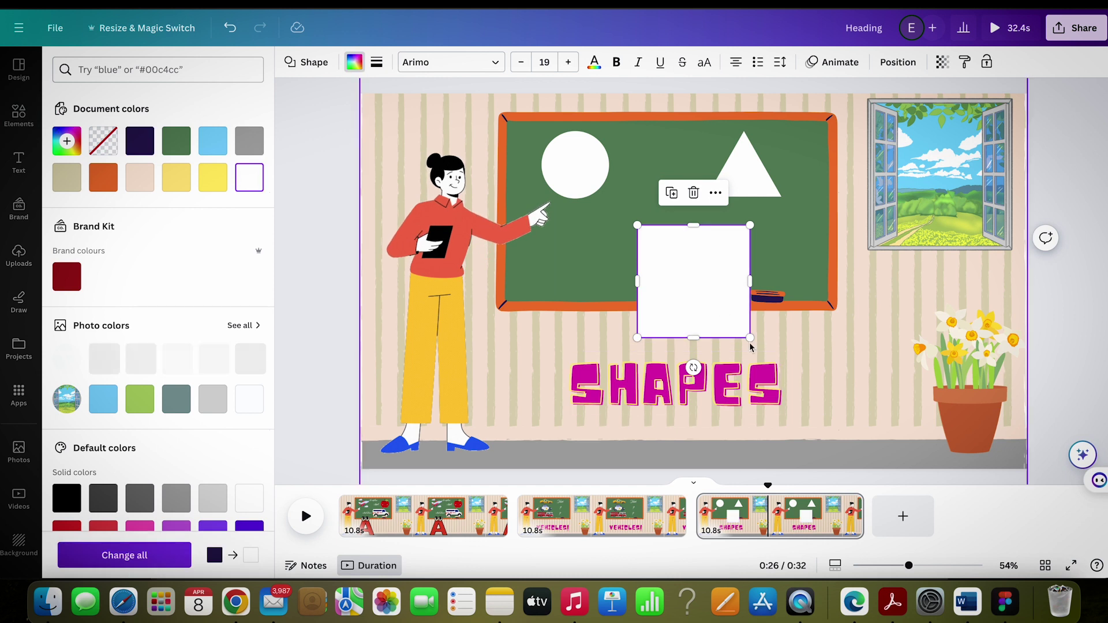
pyautogui.moveTo(750, 334)
pyautogui.mouseDown()
pyautogui.moveTo(709, 292)
pyautogui.moveTo(576, 270)
pyautogui.mouseUp()
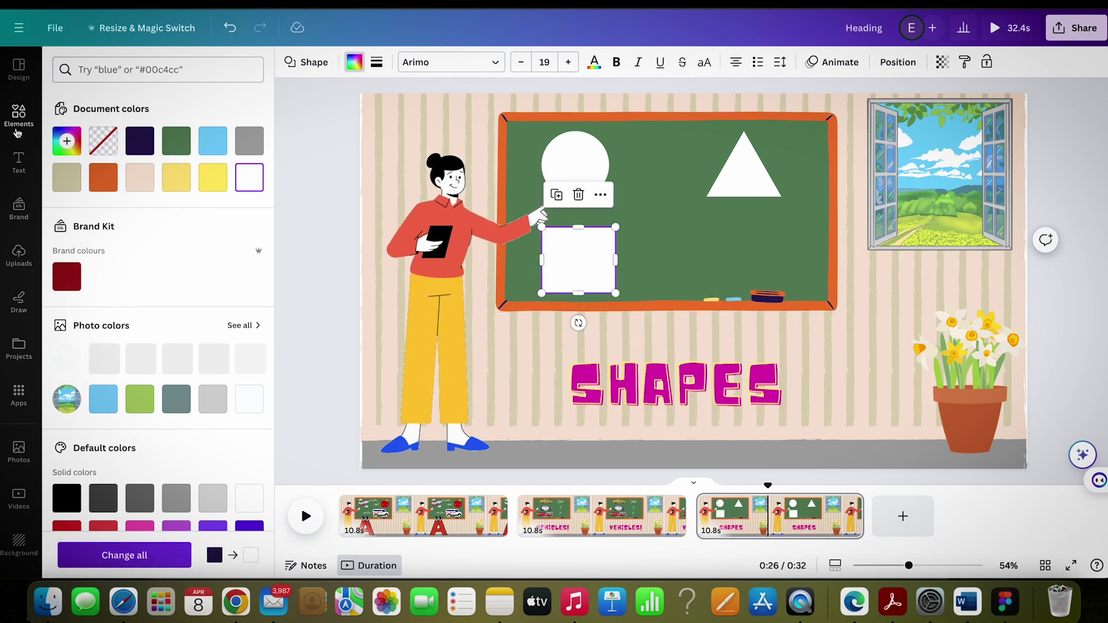
pyautogui.click(18, 113)
pyautogui.write('squa')
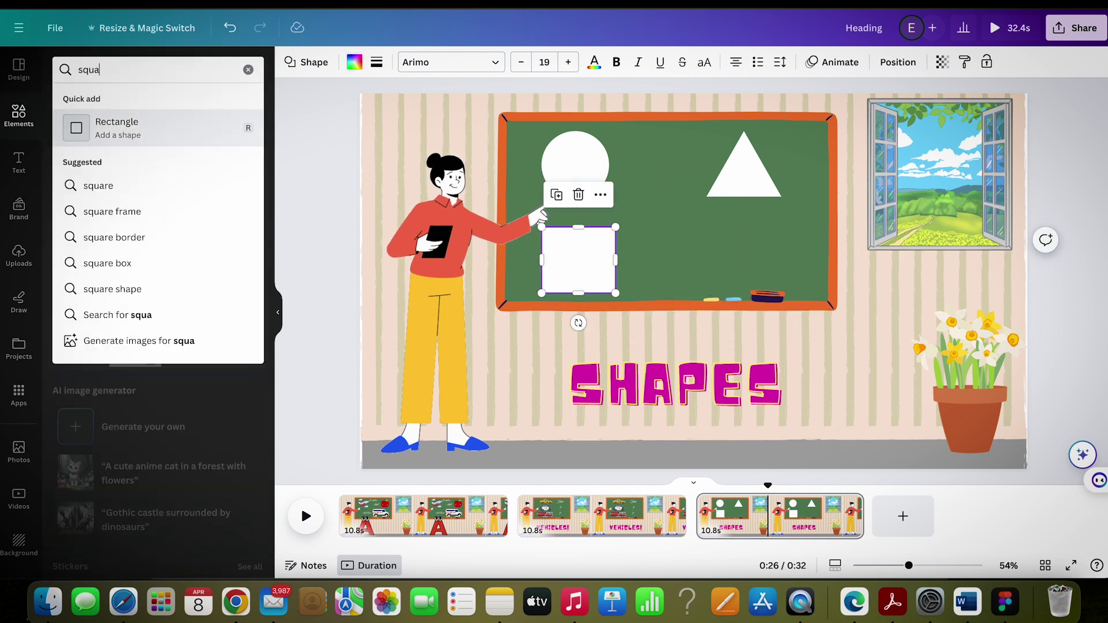
# - Add a square, stretch it into a wide rectangle on the board's right side and colour it white
pyautogui.click(98, 186)
pyautogui.click(72, 202)
pyautogui.click(354, 62)
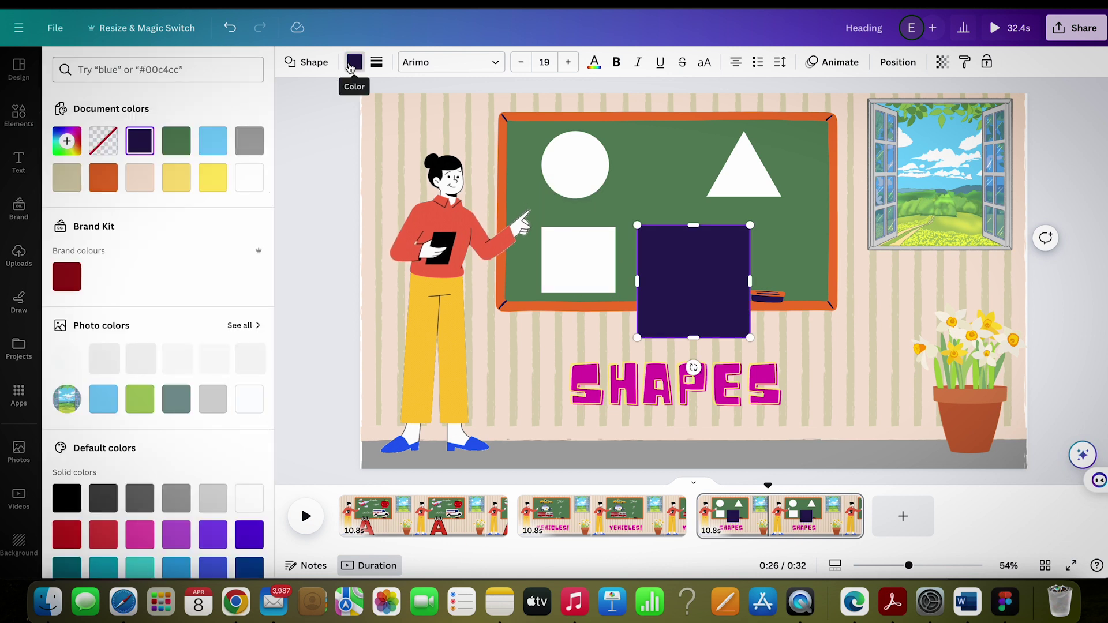
pyautogui.click(549, 250)
pyautogui.click(684, 269)
pyautogui.moveTo(749, 282); pyautogui.dragTo(806, 282)
pyautogui.moveTo(722, 334)
pyautogui.mouseDown()
pyautogui.moveTo(722, 301)
pyautogui.moveTo(751, 258)
pyautogui.mouseUp()
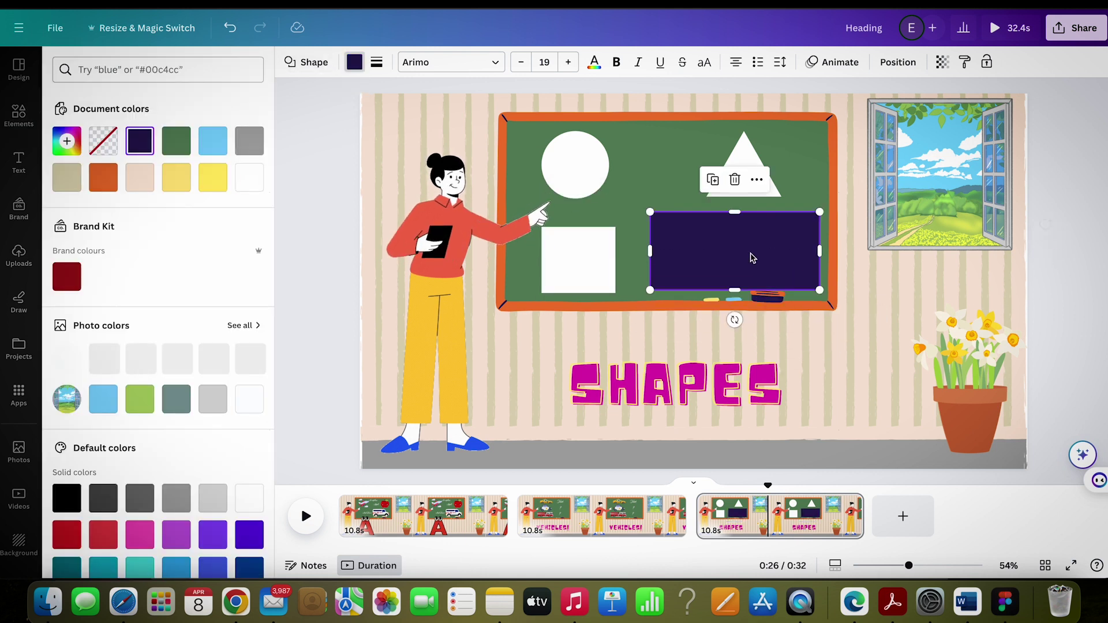
pyautogui.click(249, 176)
# - Nudge the square, circle and triangle into their final positions on the chalkboard
pyautogui.click(752, 161)
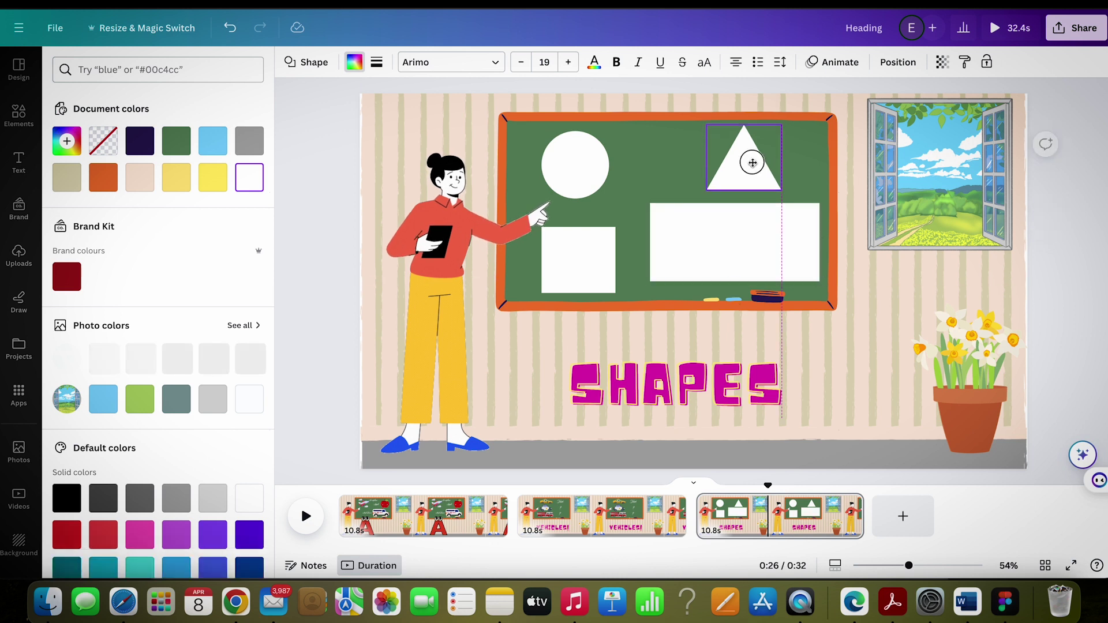
pyautogui.moveTo(605, 238); pyautogui.dragTo(616, 225)
pyautogui.moveTo(565, 164); pyautogui.dragTo(577, 164)
pyautogui.click(742, 173)
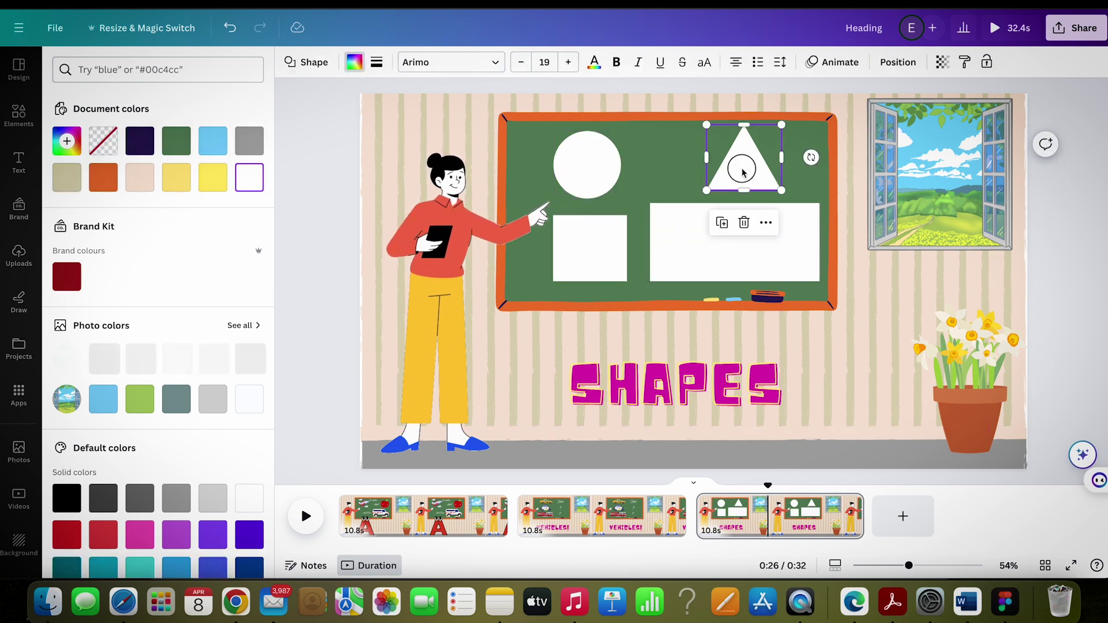
pyautogui.moveTo(743, 173); pyautogui.dragTo(734, 174)
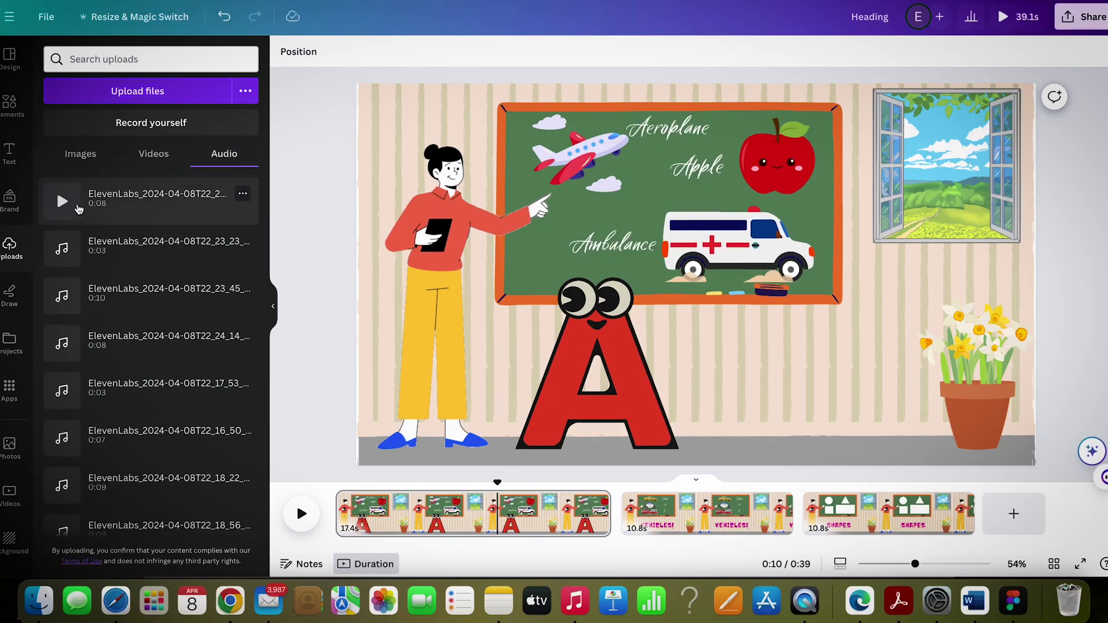
# - Add a voiceover clip under the letter A scene and delay the letter A slightly to match it
pyautogui.moveTo(69, 248); pyautogui.dragTo(346, 530)
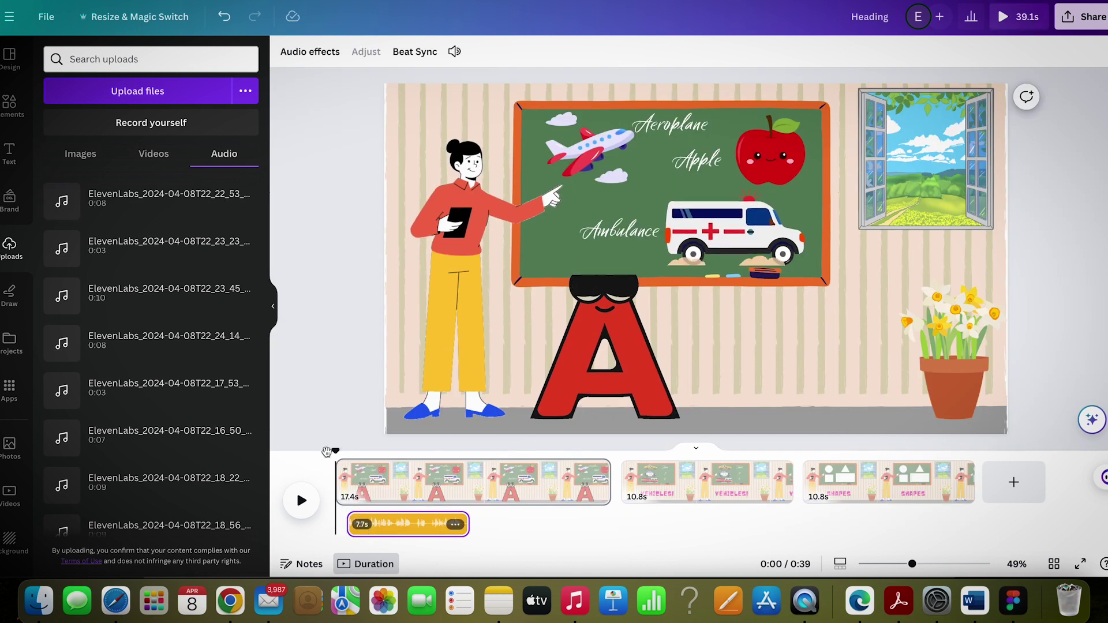
pyautogui.click(355, 450)
pyautogui.click(575, 259)
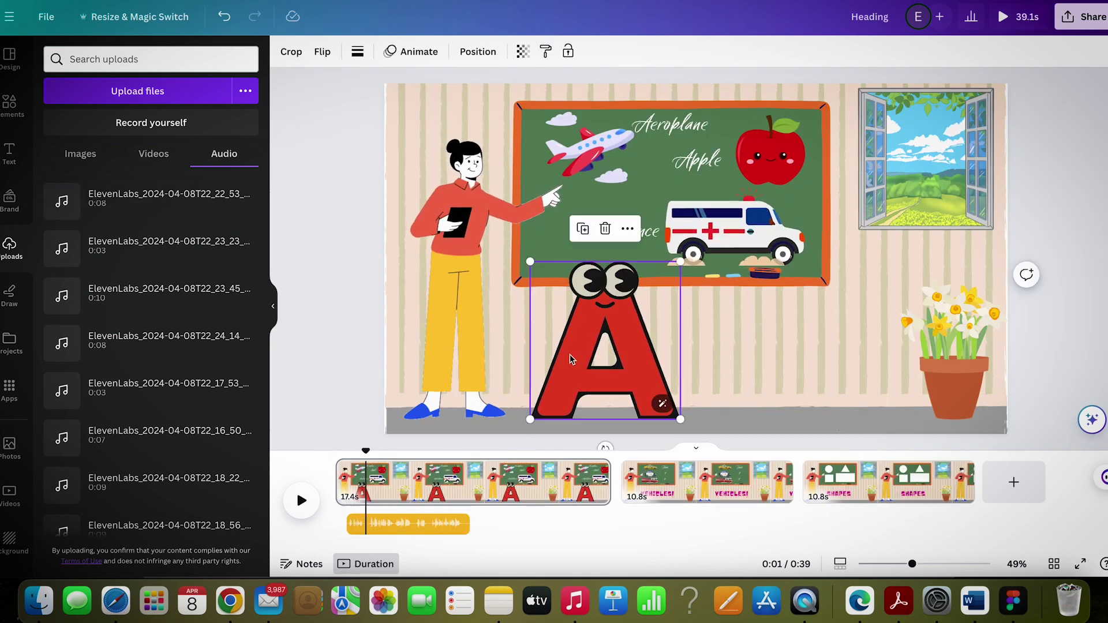
pyautogui.rightClick(575, 255)
pyautogui.click(623, 470)
pyautogui.moveTo(338, 459); pyautogui.dragTo(363, 457)
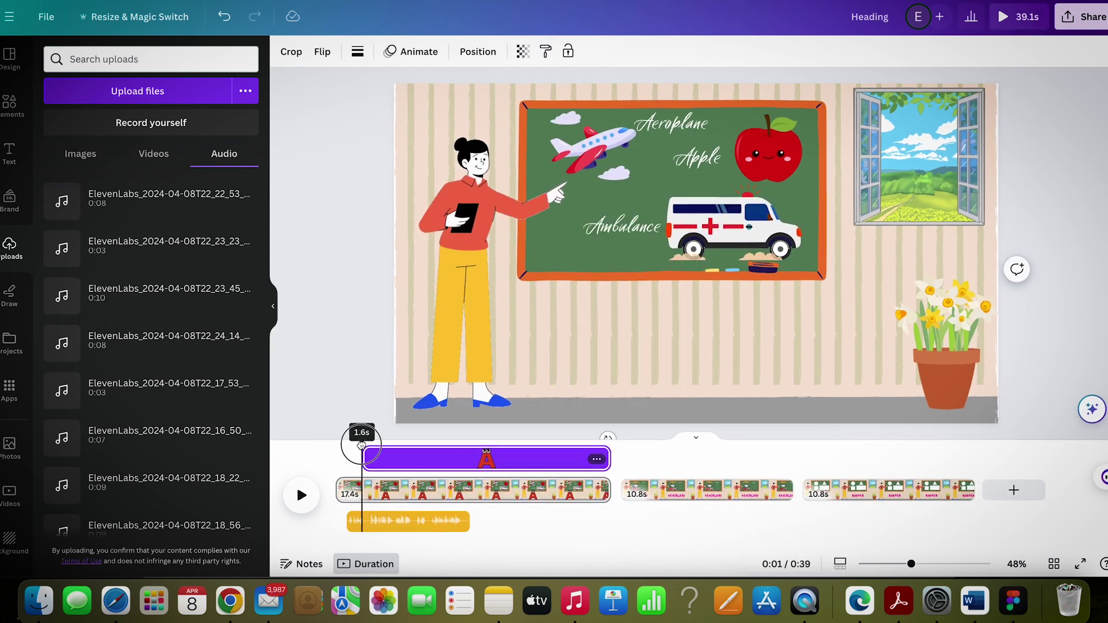
pyautogui.press('space')
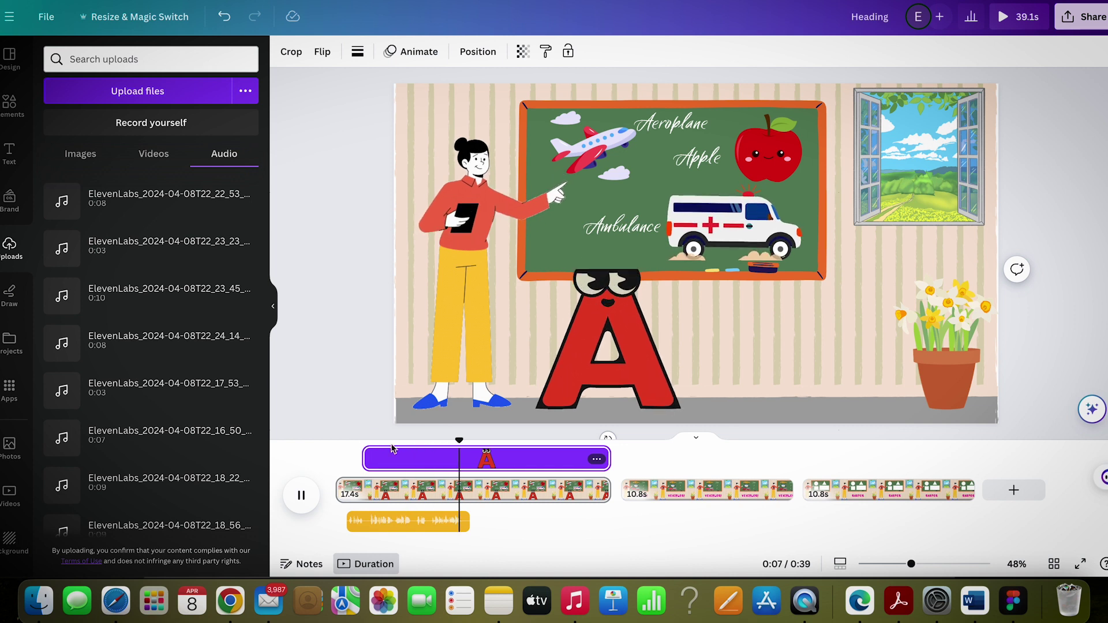
pyautogui.moveTo(478, 440); pyautogui.dragTo(468, 439)
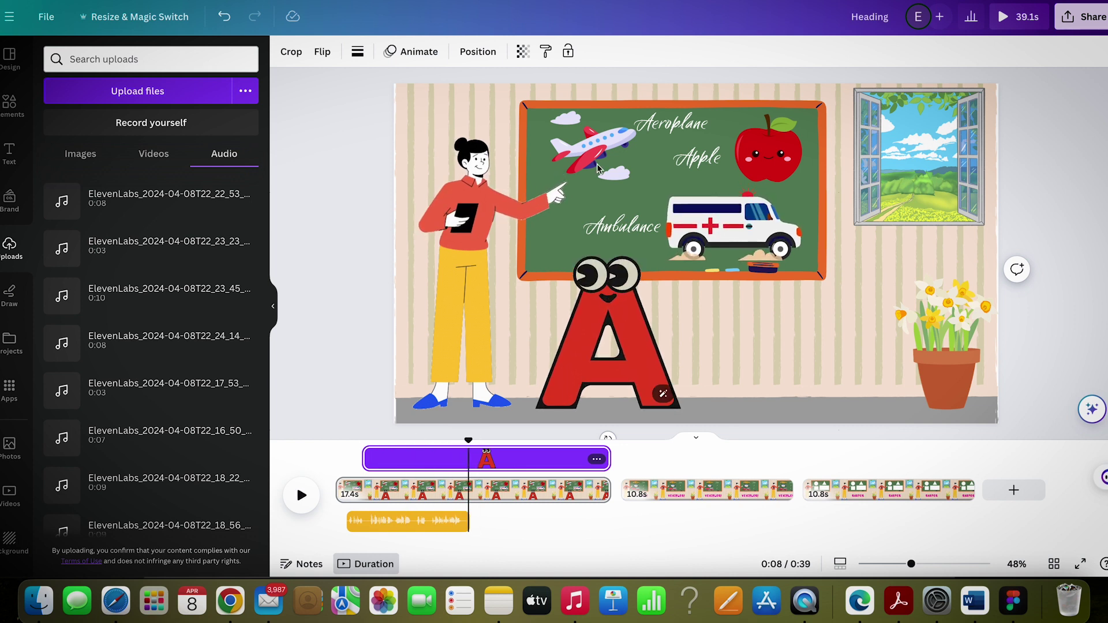
# - Check the vehicle pictures' timing and add a short voiceover clip at about 9 seconds
pyautogui.click(599, 147)
pyautogui.press('Tab')
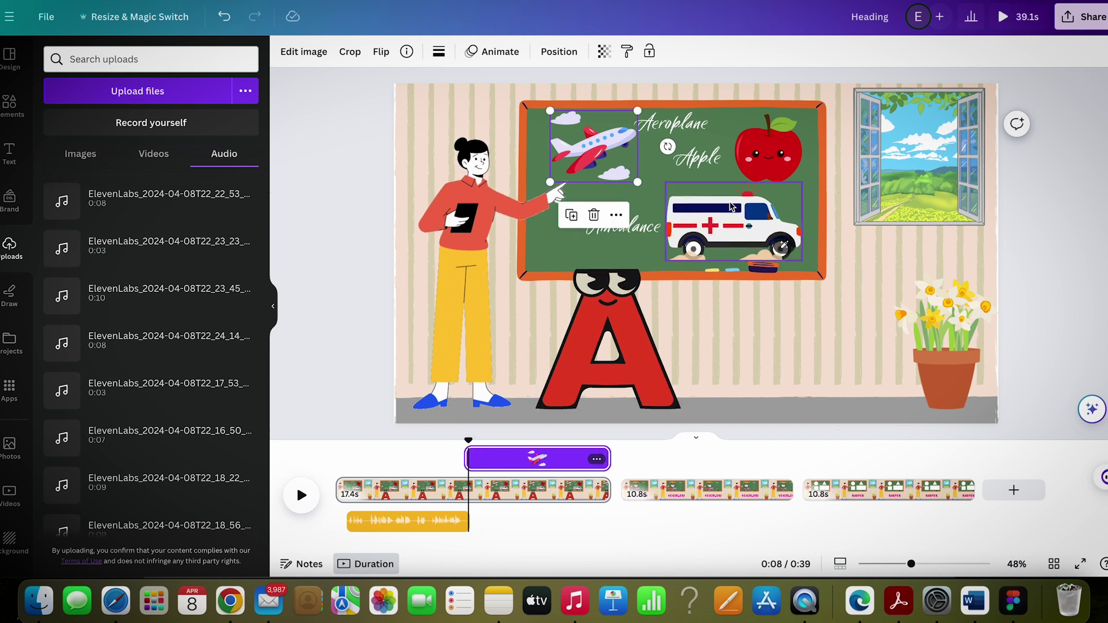
pyautogui.press('Tab')
pyautogui.press('Tab')
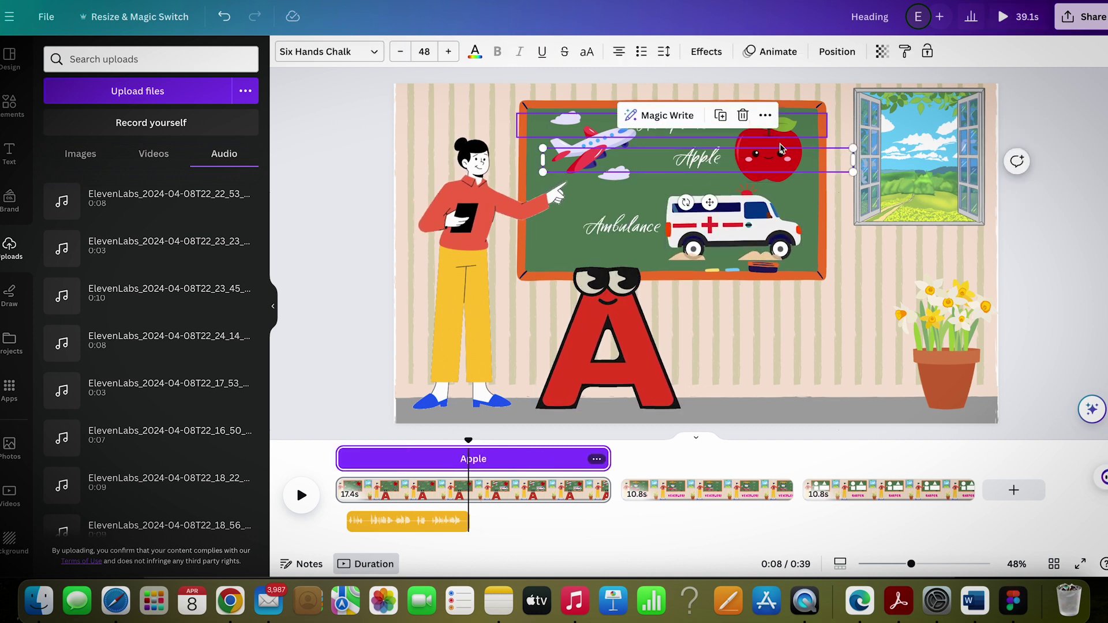
pyautogui.hotkey('shift', 'Tab')
pyautogui.press('space')
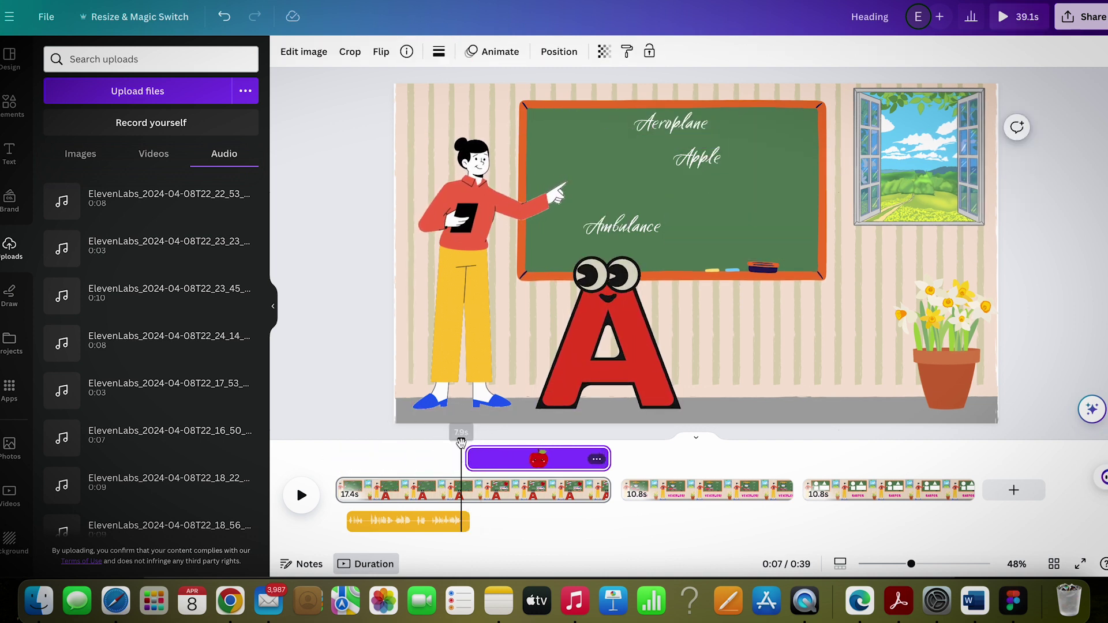
pyautogui.moveTo(521, 442)
pyautogui.mouseDown()
pyautogui.moveTo(317, 443)
pyautogui.moveTo(490, 446)
pyautogui.mouseUp()
pyautogui.moveTo(168, 248); pyautogui.dragTo(513, 524)
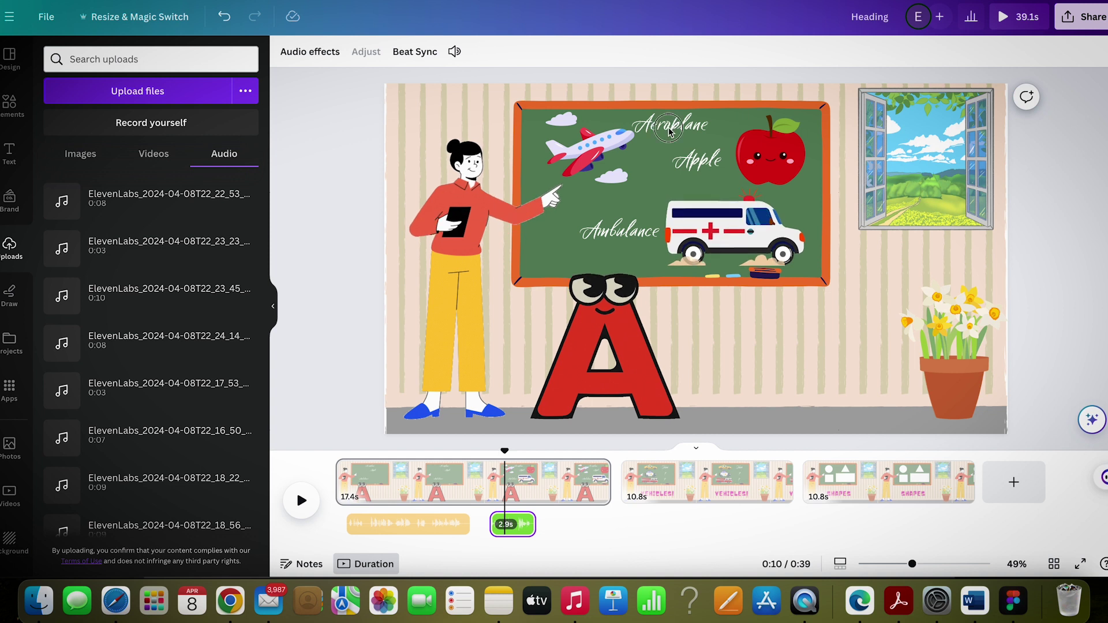
# - Time the Aeroplane label to appear at the playhead and fine-tune it slightly earlier
pyautogui.click(672, 126)
pyautogui.moveTo(338, 460); pyautogui.dragTo(503, 460)
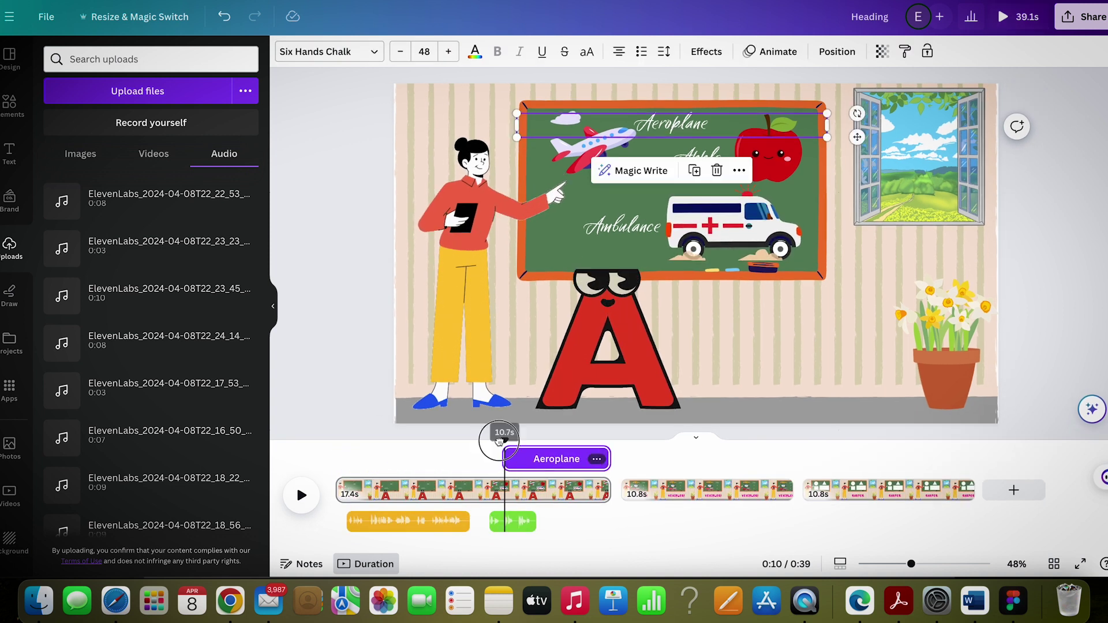
pyautogui.press('space')
pyautogui.click(490, 441)
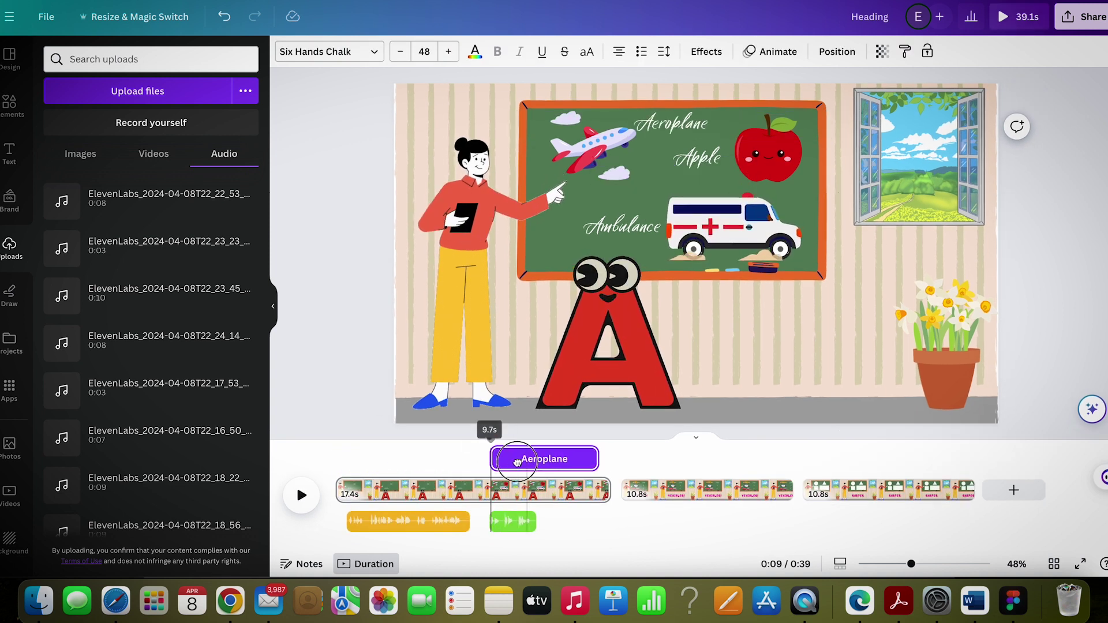
pyautogui.press('space')
# - Time the Apple and Ambulance labels to the playhead, then add a voiceover clip under the Vehicles scene
pyautogui.click(698, 158)
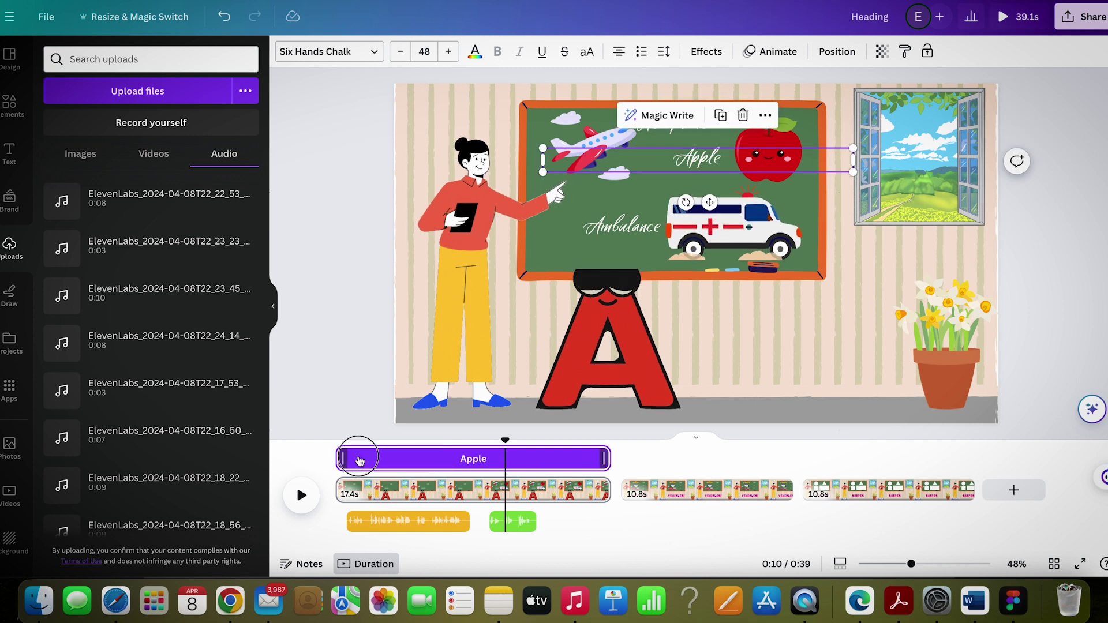
pyautogui.moveTo(339, 460); pyautogui.dragTo(502, 454)
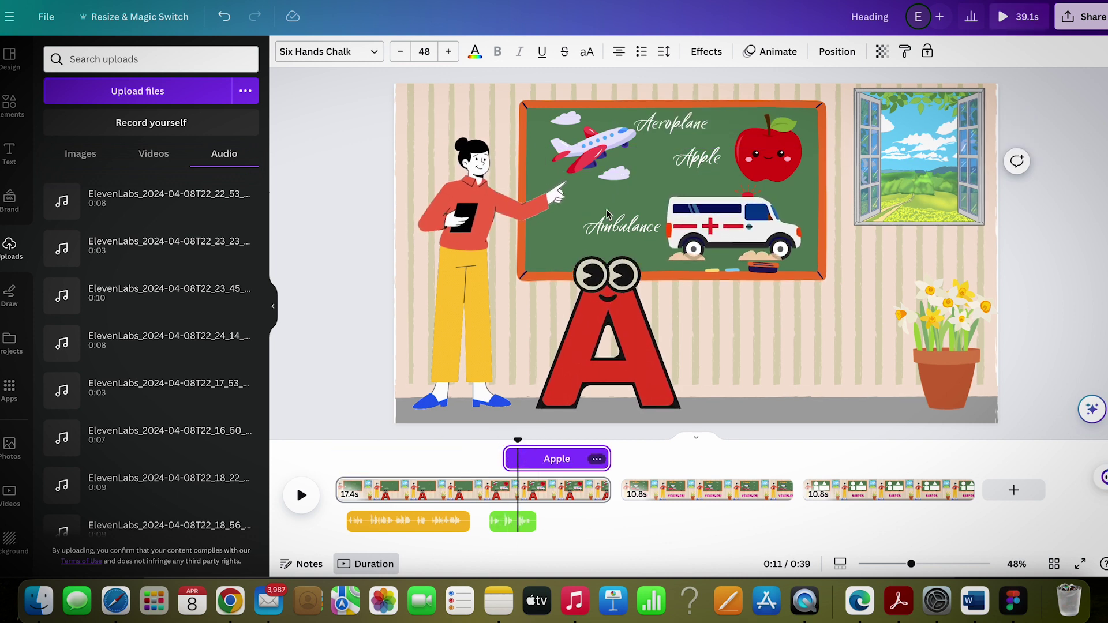
pyautogui.press('Tab')
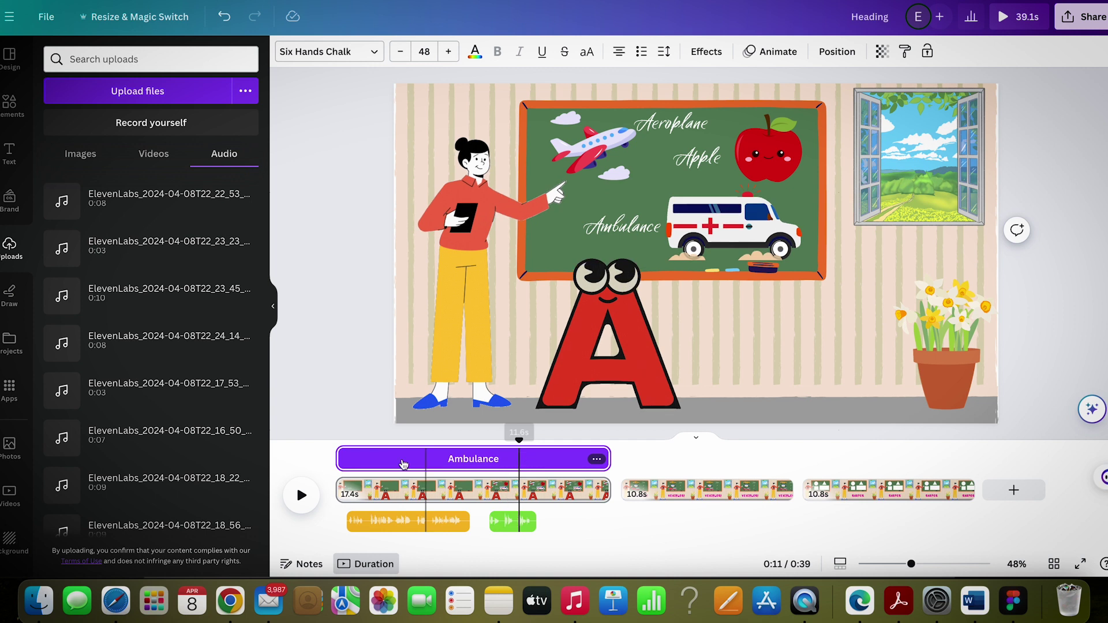
pyautogui.moveTo(338, 459); pyautogui.dragTo(518, 458)
pyautogui.press('space')
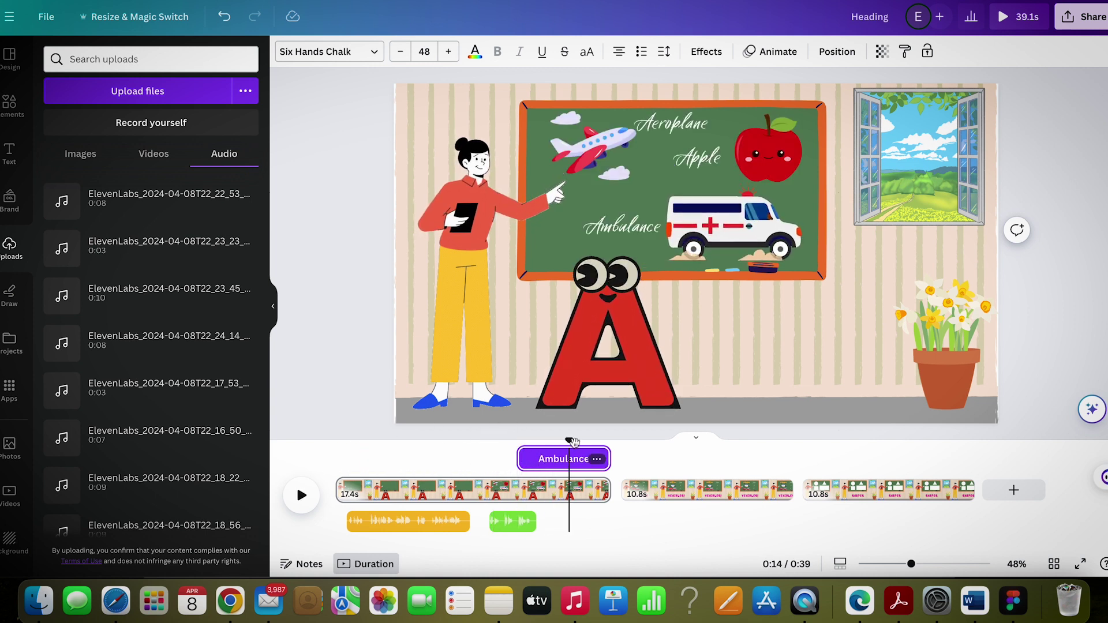
pyautogui.moveTo(485, 450); pyautogui.dragTo(616, 459)
pyautogui.moveTo(147, 295); pyautogui.dragTo(650, 520)
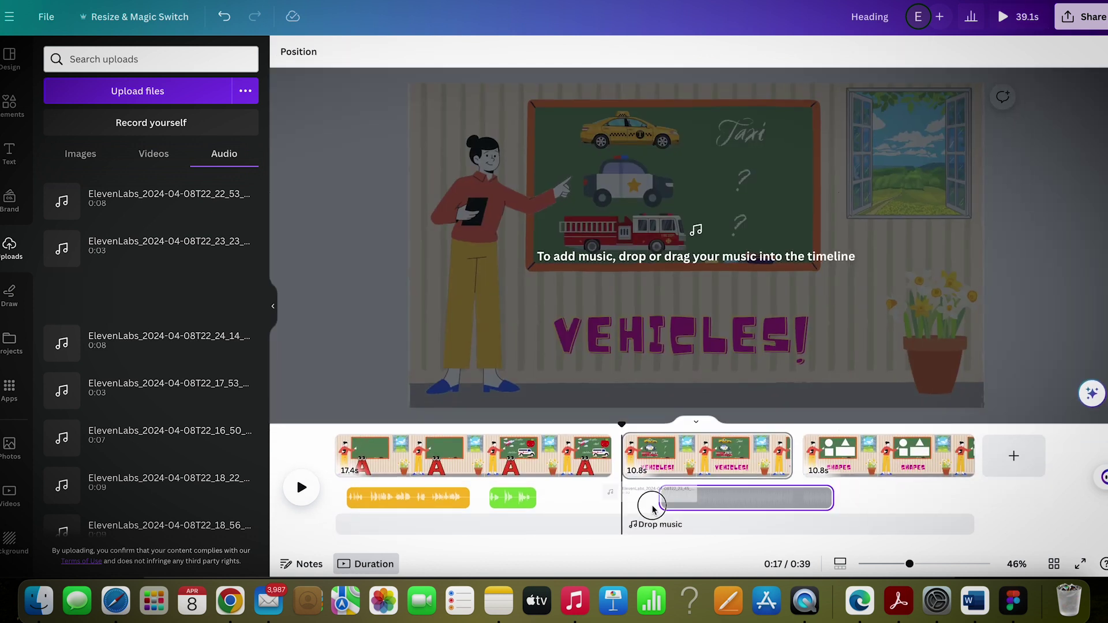
# - Lengthen the Vehicles scene to 12.3 seconds and add a voiceover clip under the Shapes scene
pyautogui.moveTo(791, 486); pyautogui.dragTo(816, 486)
pyautogui.press('space')
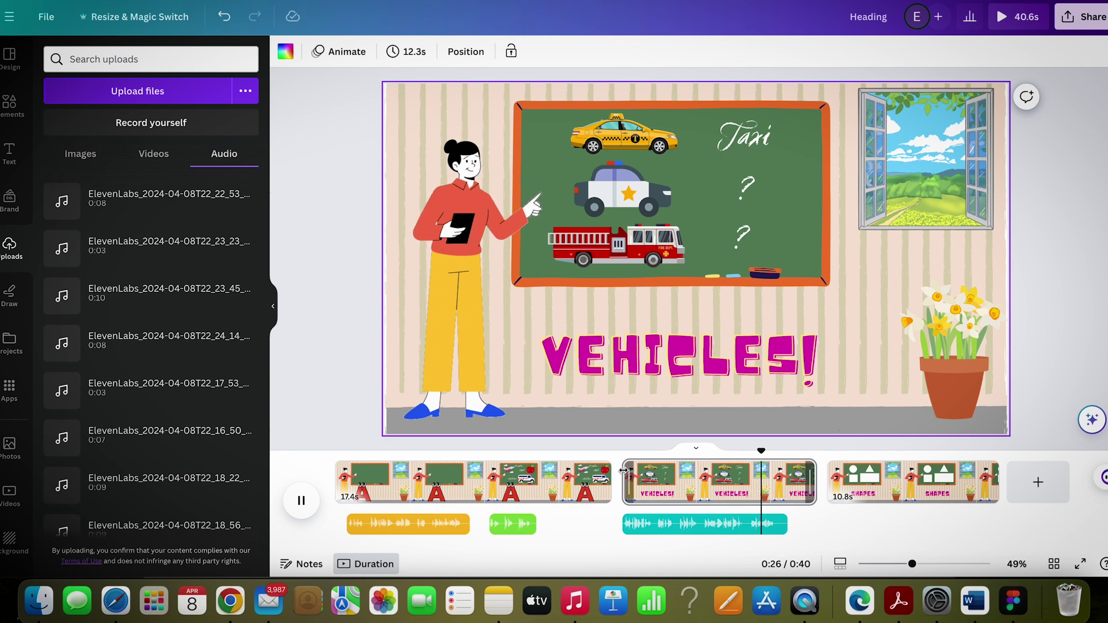
pyautogui.moveTo(782, 451); pyautogui.dragTo(828, 451)
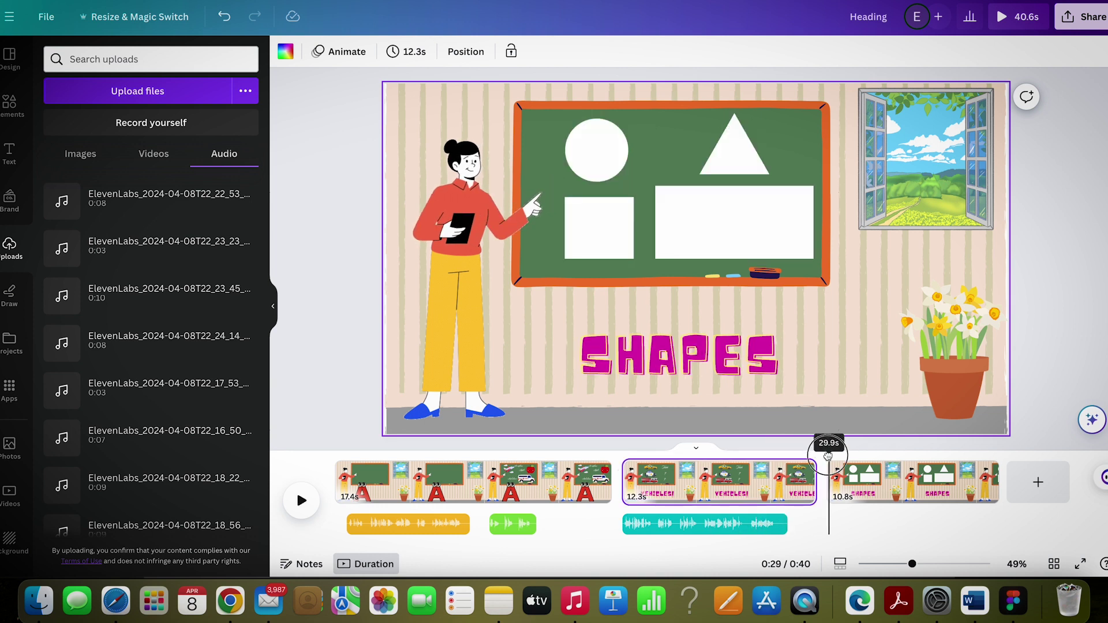
pyautogui.moveTo(102, 348); pyautogui.dragTo(831, 519)
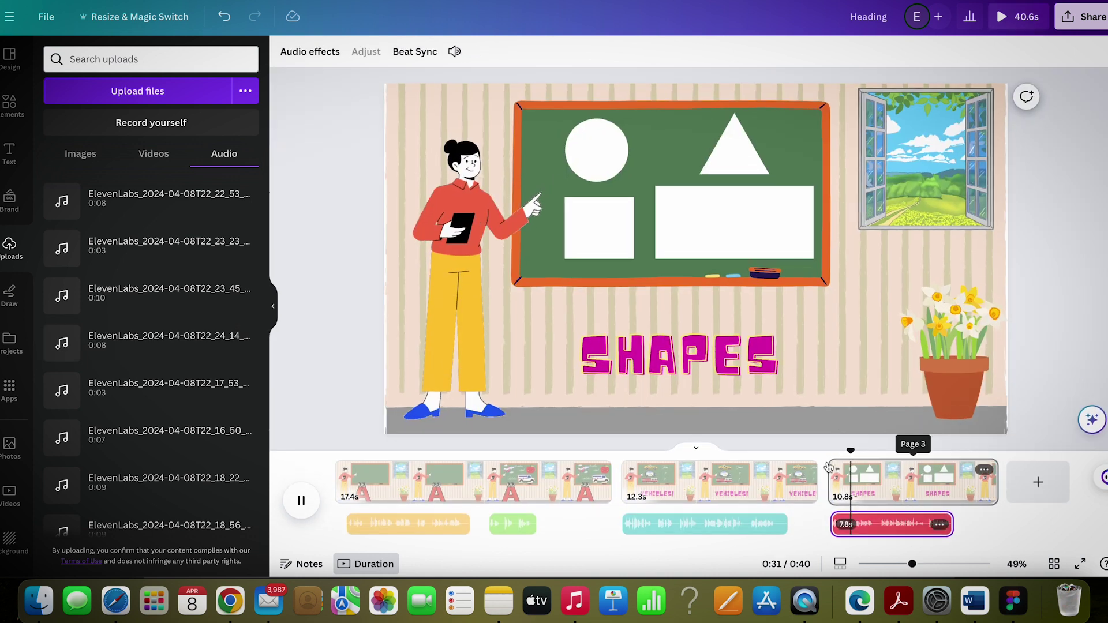
pyautogui.moveTo(854, 451); pyautogui.dragTo(538, 452)
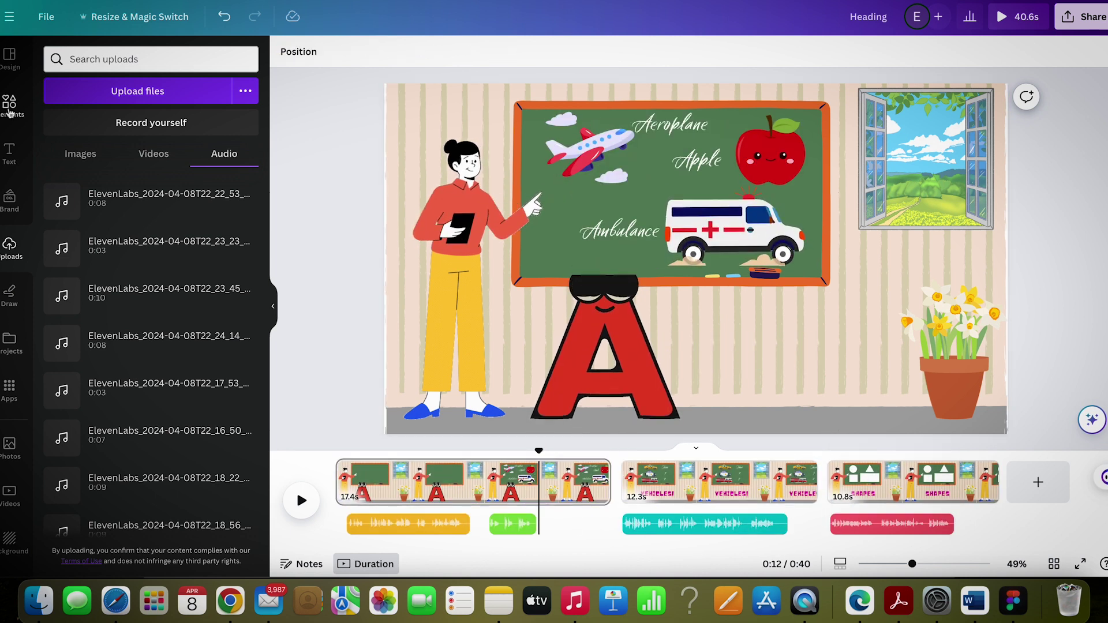
# - Show the Elements panel with the previous 'square' search results
pyautogui.click(11, 105)
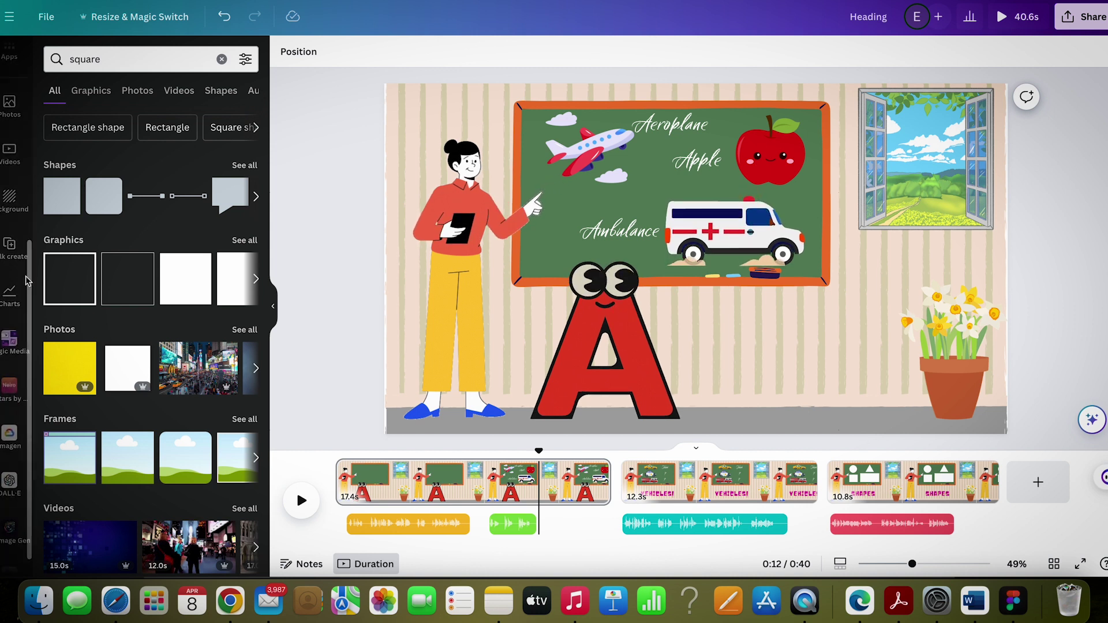